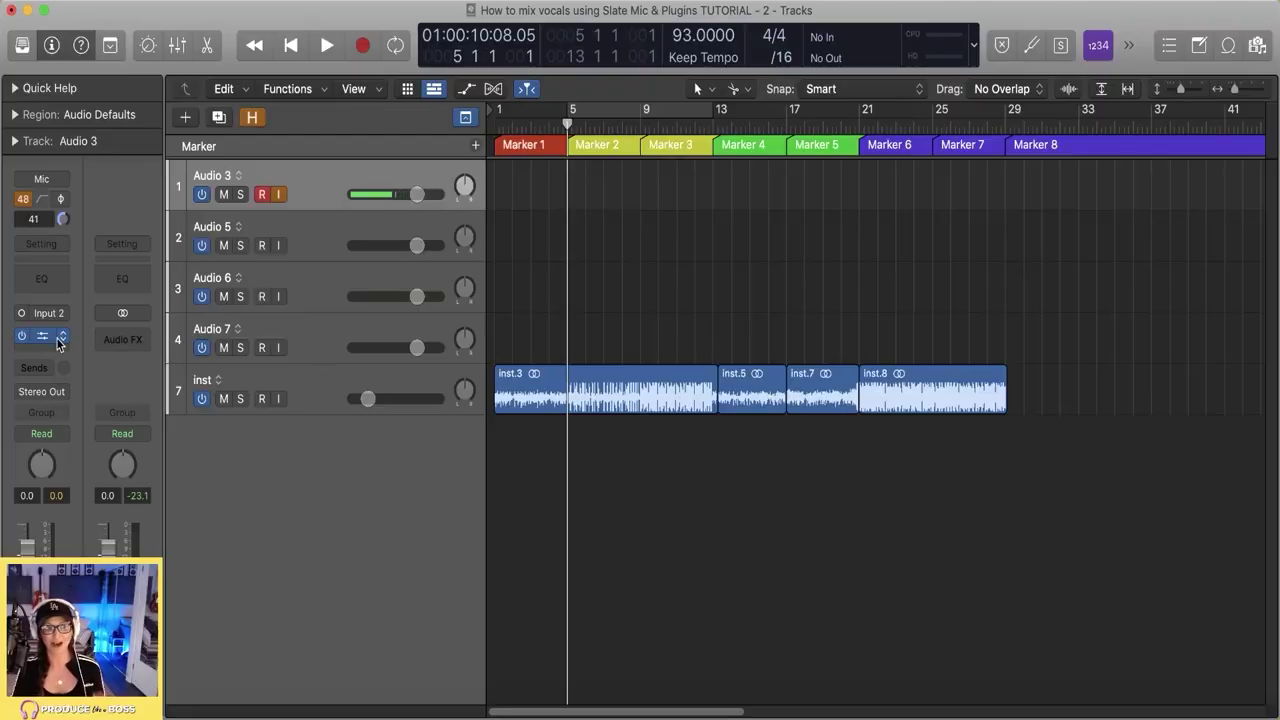
- Open the Virtual Mix Rack on the Audio 3 track and filter its module list to microphones
{"action": "left_click", "coordinate": [44, 340]}
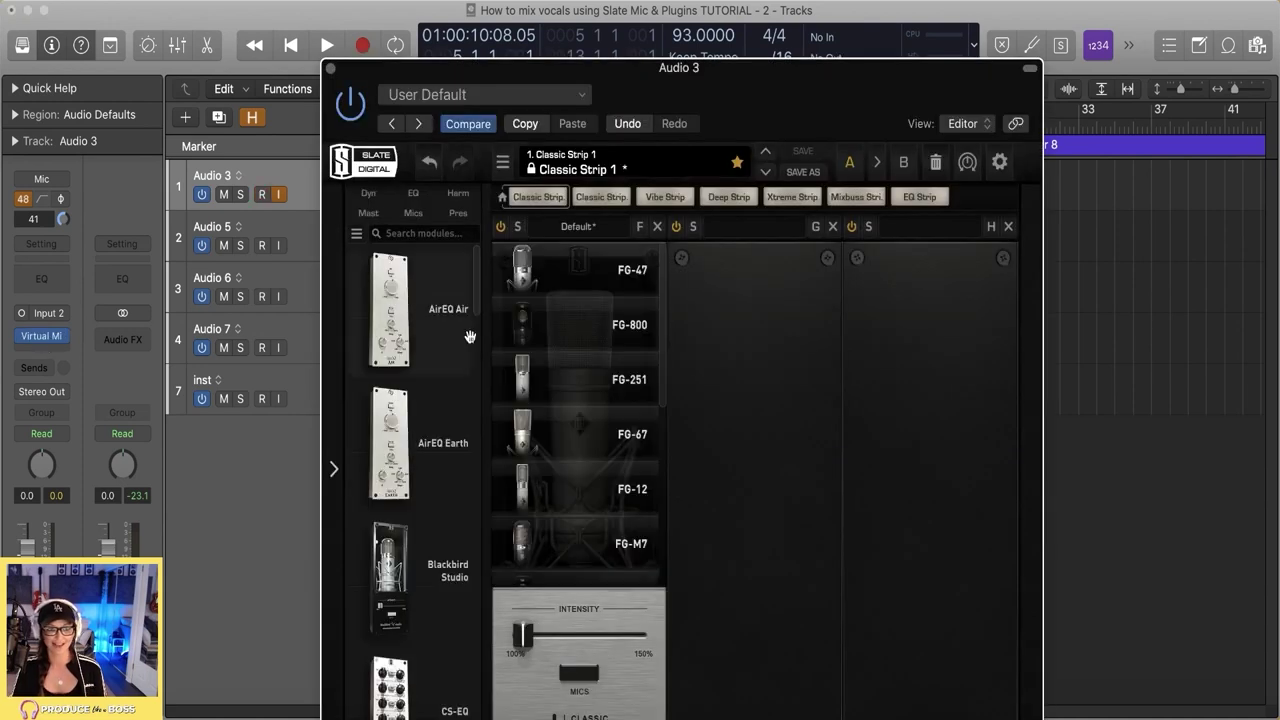
{"action": "left_click", "coordinate": [369, 195]}
{"action": "left_click", "coordinate": [411, 195]}
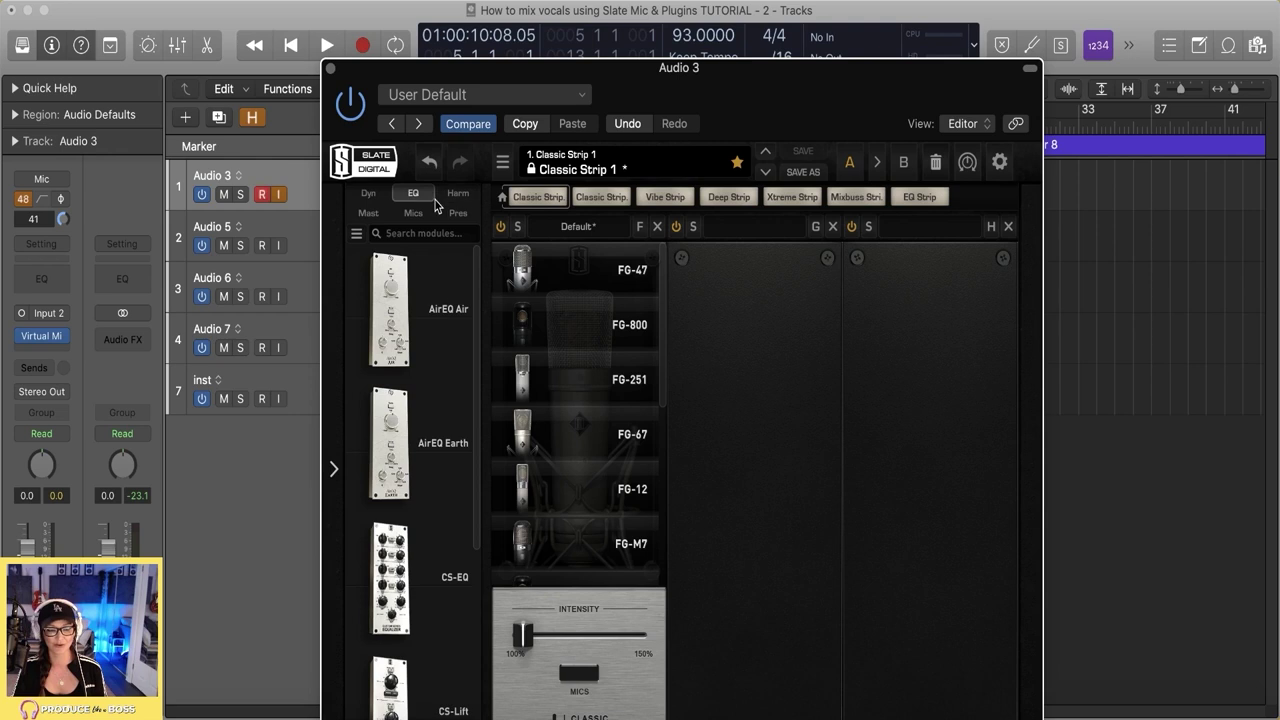
{"action": "left_click", "coordinate": [413, 214]}
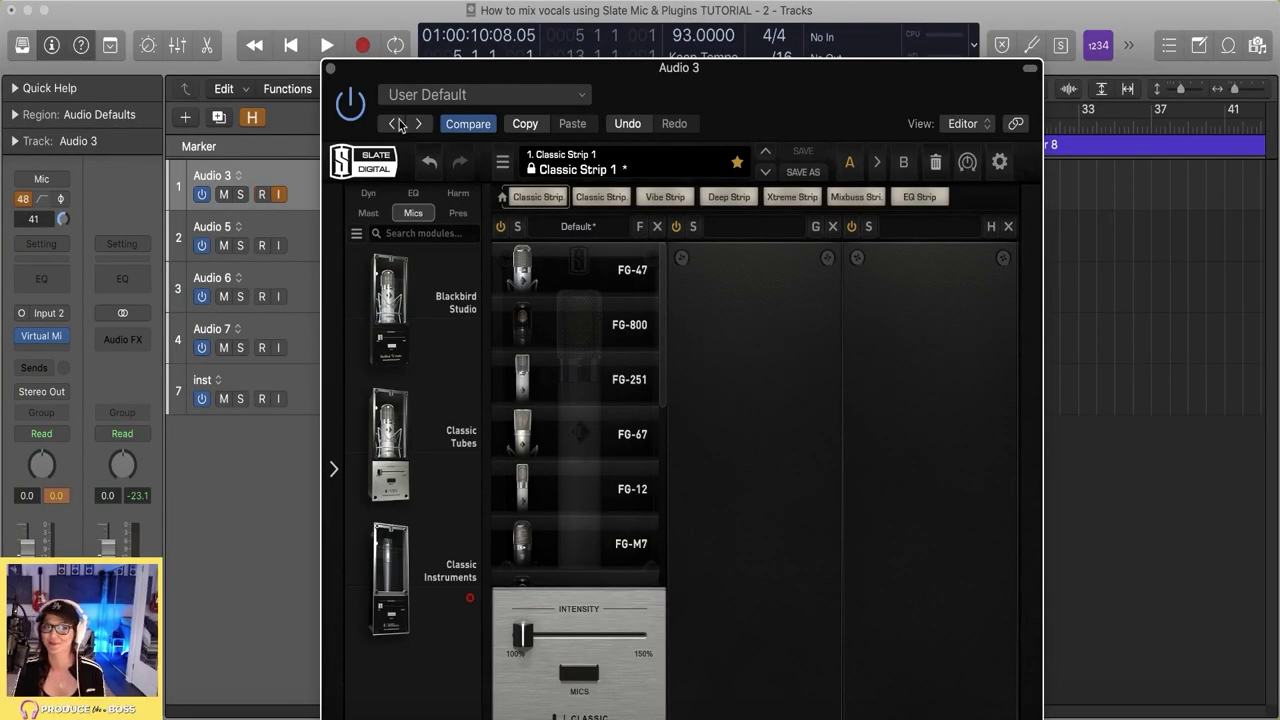
- Close the plug-in window and record a vocal take on Audio 3 from bar 5 over the instrumental
{"action": "left_click", "coordinate": [331, 68]}
{"action": "key", "text": "space"}
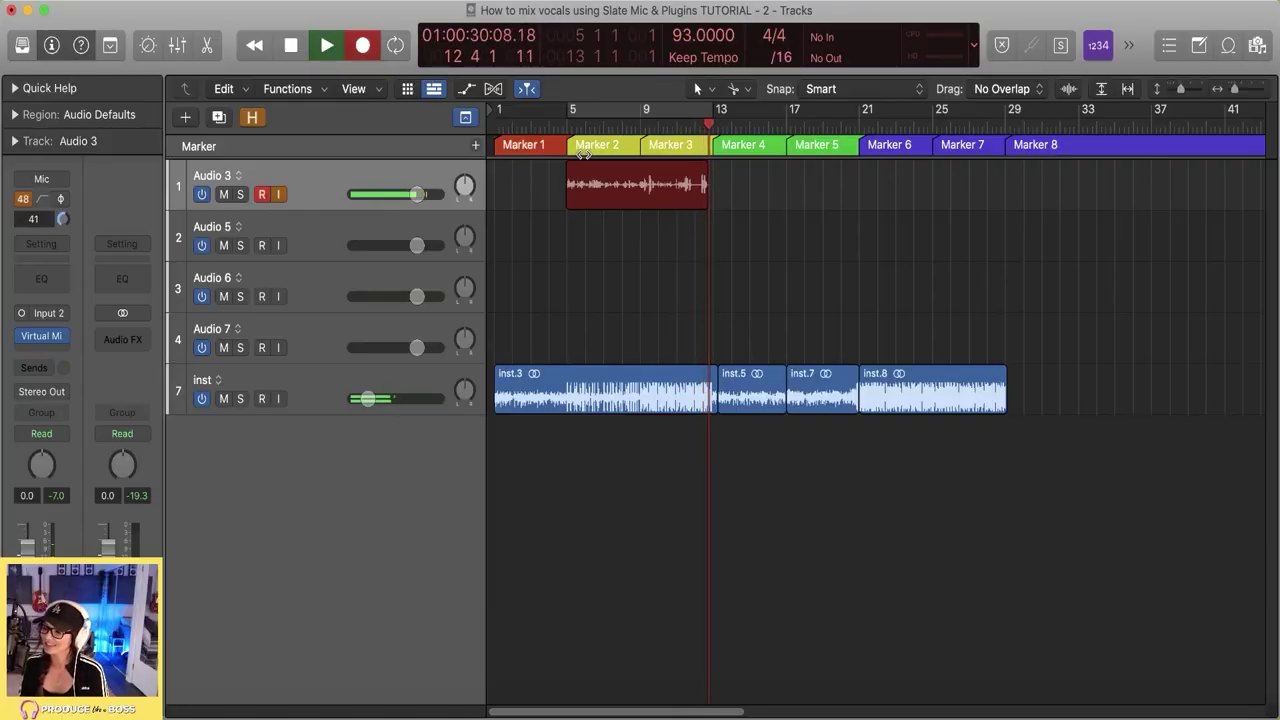
{"action": "key", "text": "space"}
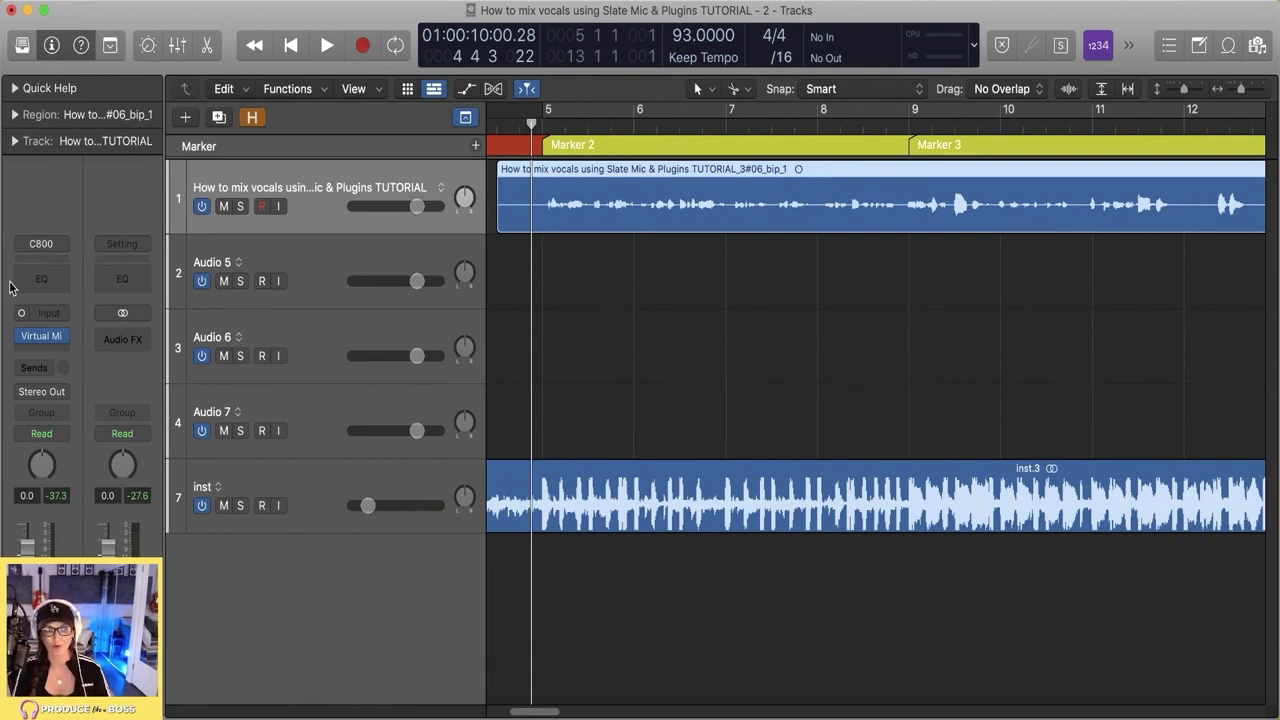
- Open the Virtual Mix Rack on the recorded vocal track and show its list of microphone models
{"action": "left_click", "coordinate": [42, 338]}
{"action": "left_click_drag", "start_coordinate": [790, 293], "coordinate": [273, 108]}
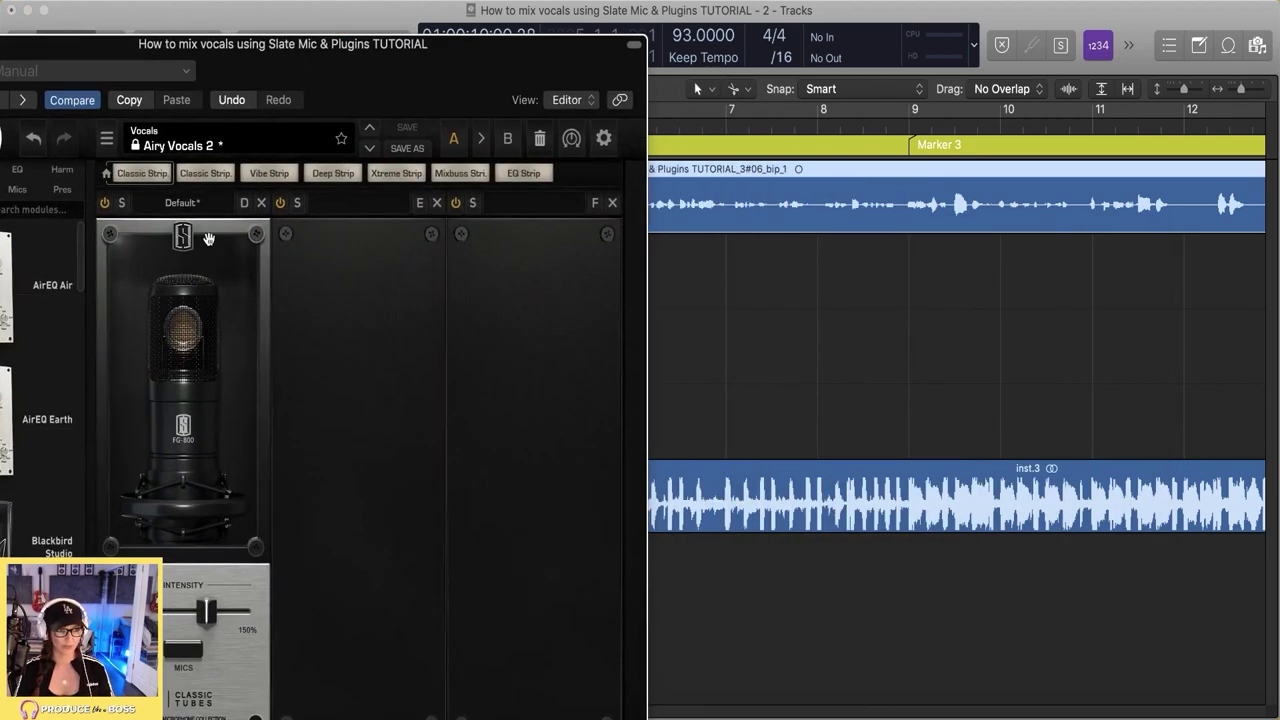
{"action": "left_click", "coordinate": [187, 680]}
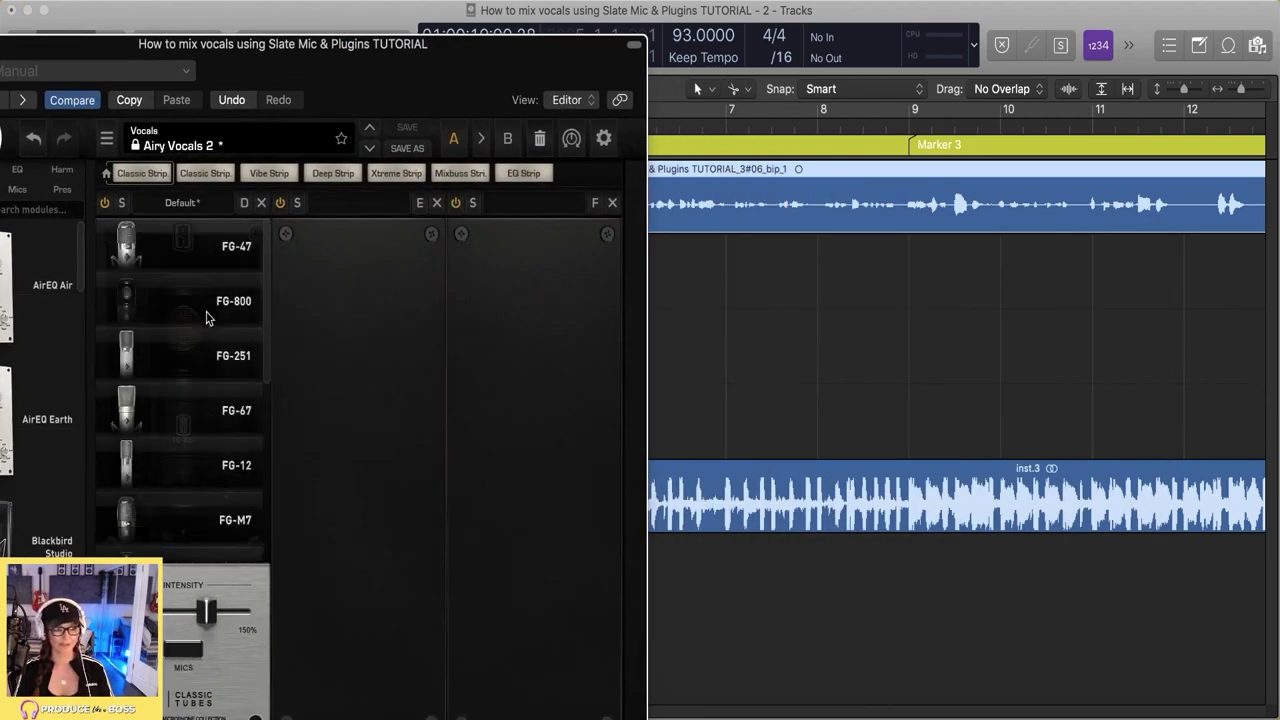
- Set the cycle range from bar 5 to bar 8 and play the loop
{"action": "left_click_drag", "start_coordinate": [447, 57], "coordinate": [285, 22]}
{"action": "left_click_drag", "start_coordinate": [548, 108], "coordinate": [816, 112]}
{"action": "key", "text": "space"}
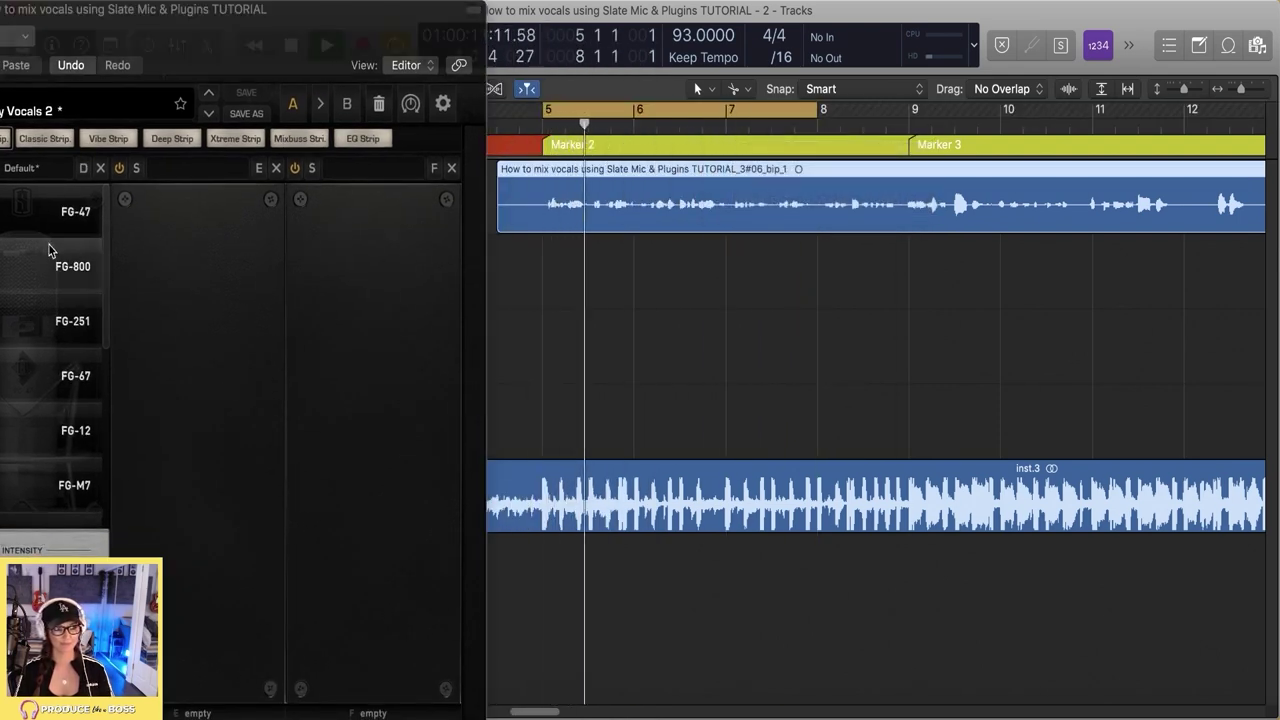
- Lower the recorded vocal track's volume to -6.6 dB and solo the track in the looped playback
{"action": "left_click_drag", "start_coordinate": [390, 8], "coordinate": [418, 256]}
{"action": "left_click_drag", "start_coordinate": [416, 207], "coordinate": [406, 207]}
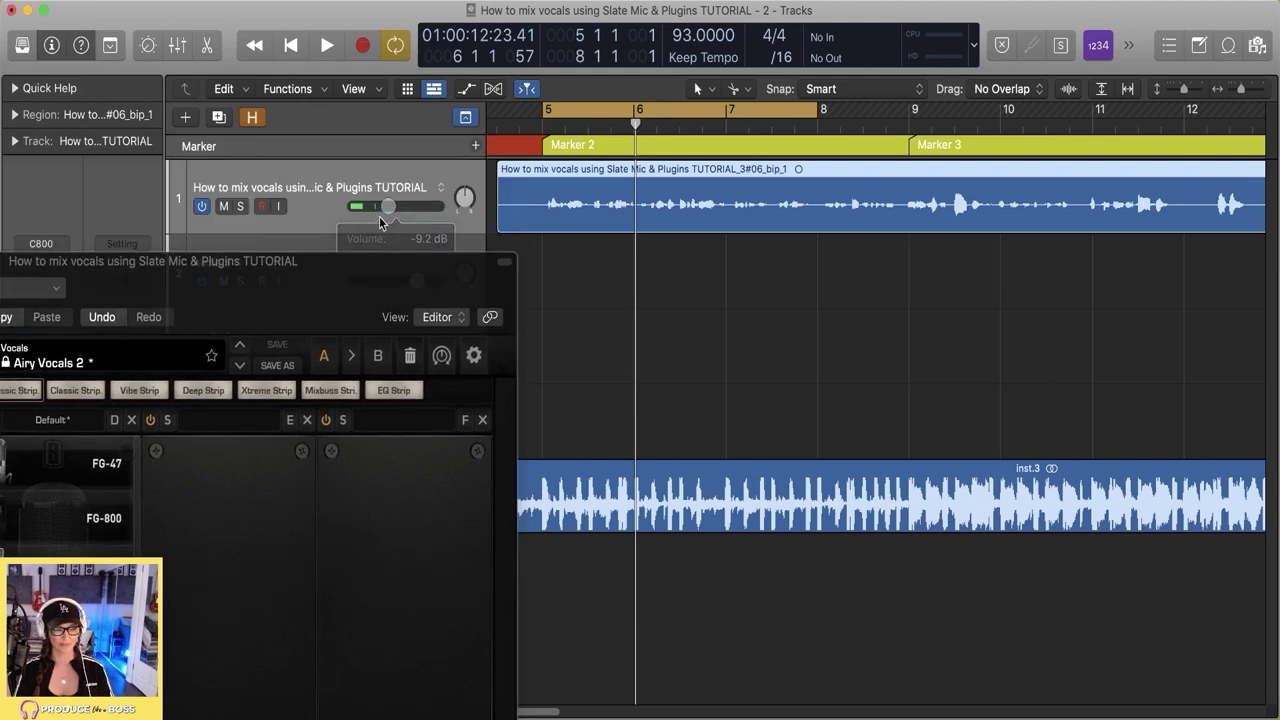
{"action": "left_click_drag", "start_coordinate": [392, 265], "coordinate": [381, 10]}
{"action": "key", "text": "space"}
{"action": "key", "text": "s"}
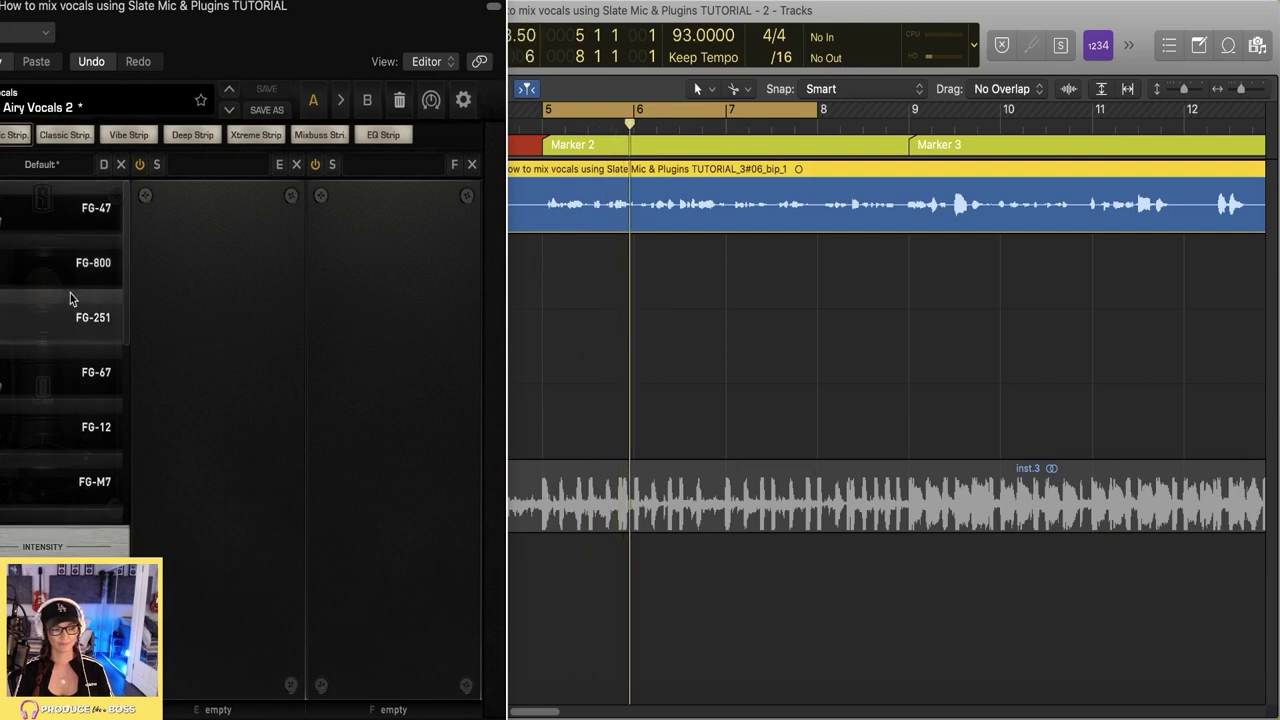
- Audition the FG-251 and FG-67 microphone models on the soloed vocal, then choose the FG-800
{"action": "left_click", "coordinate": [57, 321]}
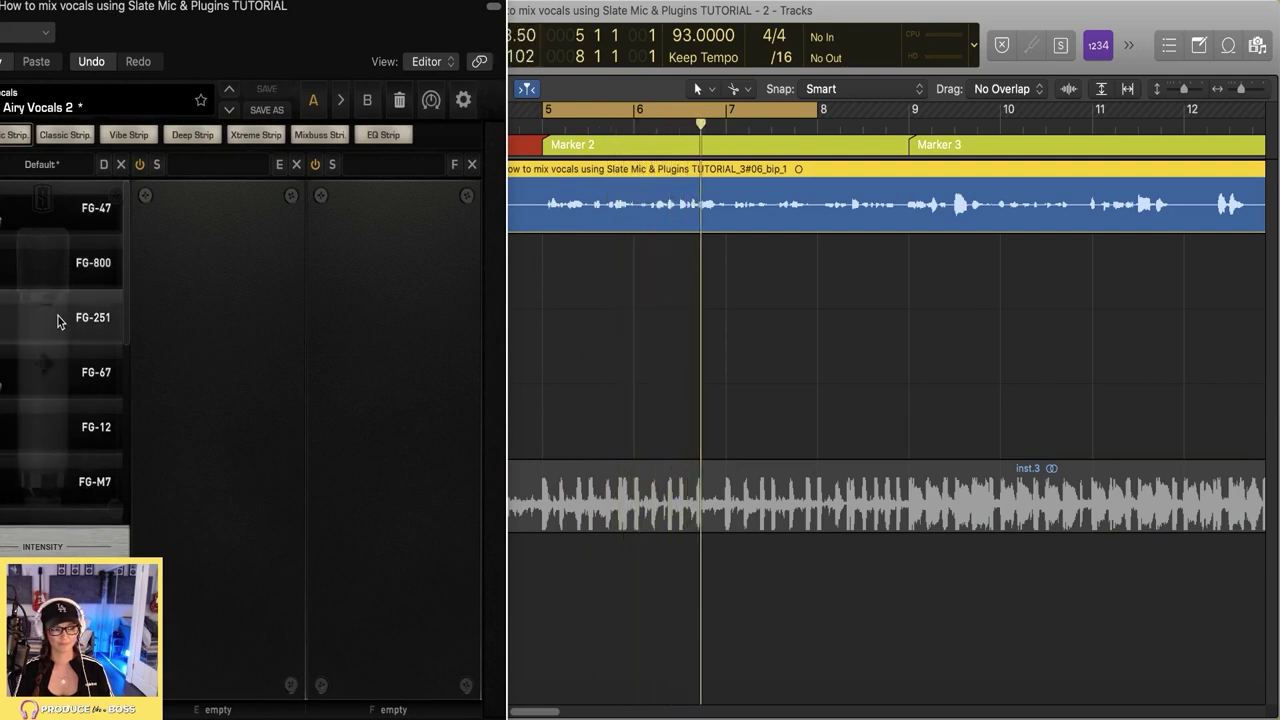
{"action": "left_click", "coordinate": [52, 373]}
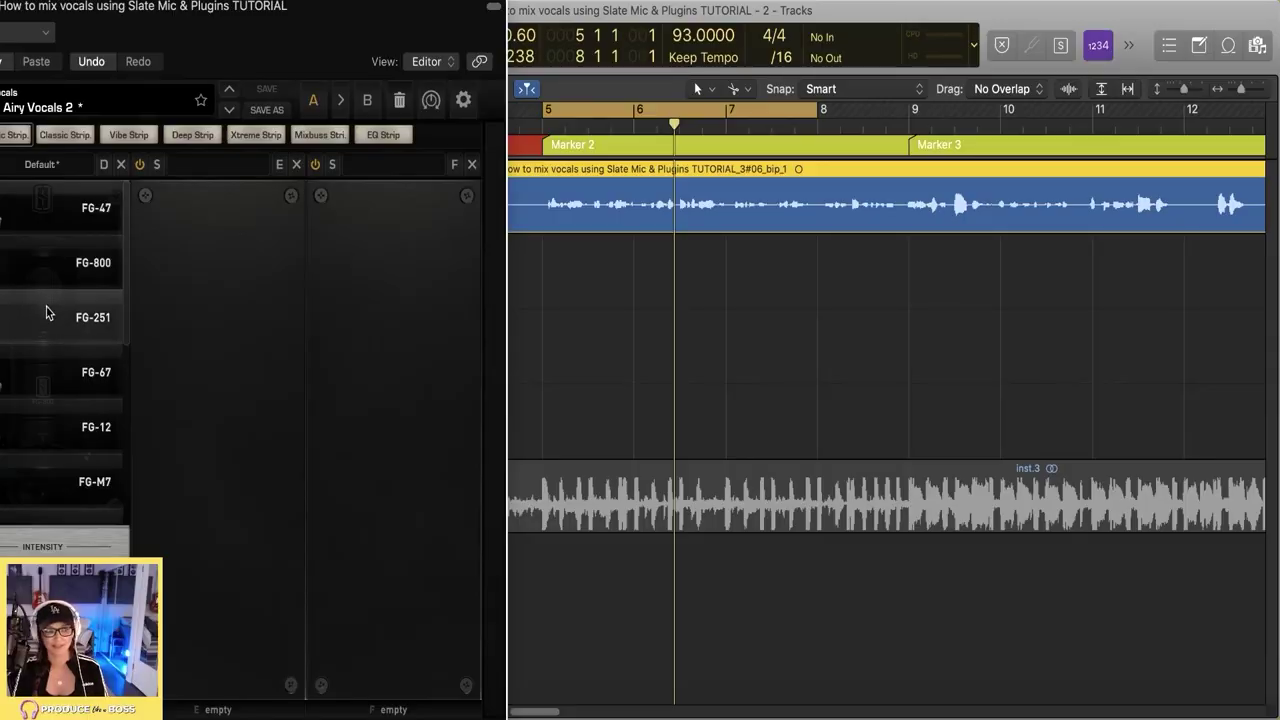
{"action": "left_click", "coordinate": [46, 318]}
{"action": "key", "text": "space"}
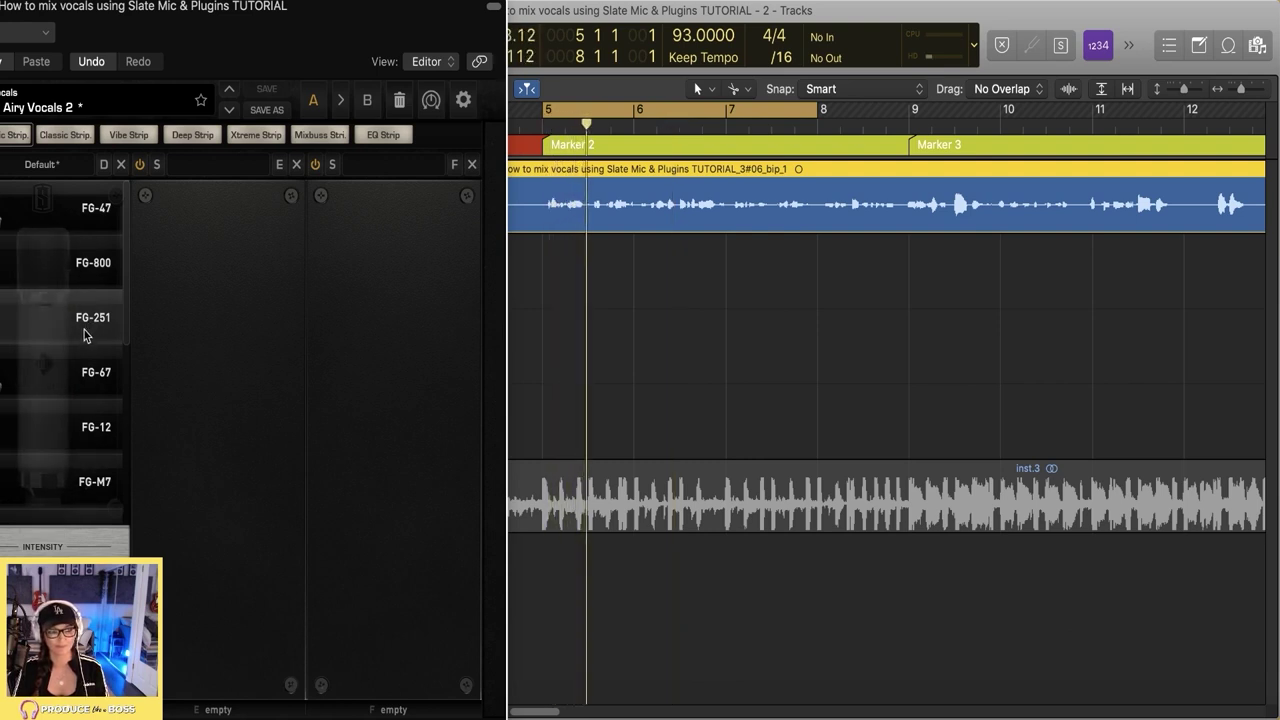
{"action": "left_click", "coordinate": [57, 270]}
{"action": "key", "text": "space"}
{"action": "key", "text": "space"}
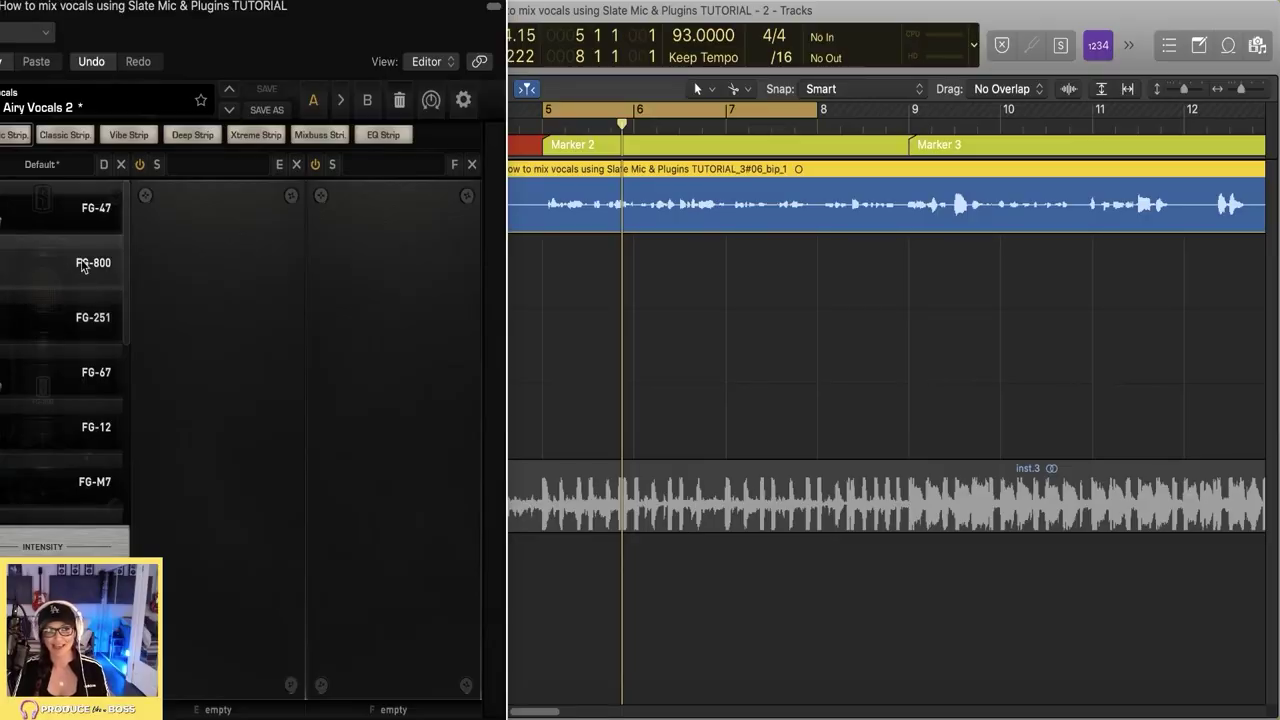
- Close the Virtual Mix Rack window and turn off cycle mode
{"action": "key", "text": "super+w"}
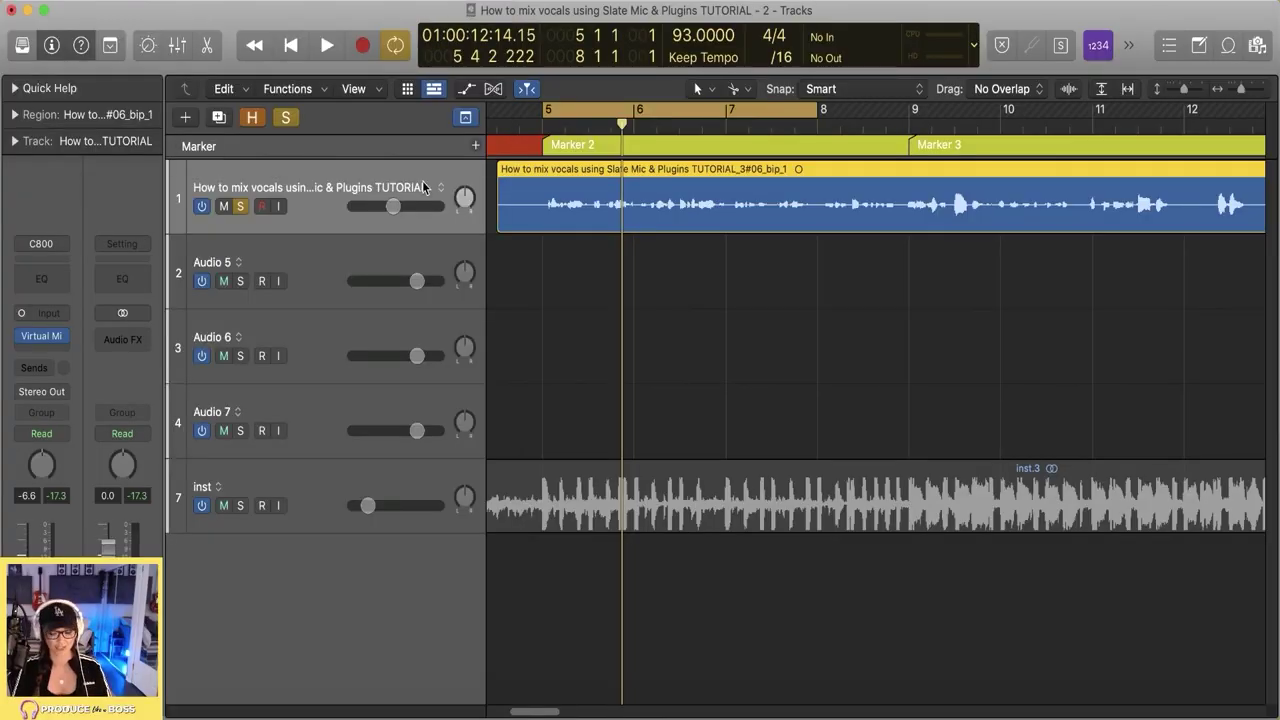
{"action": "key", "text": "c"}
{"action": "key", "text": "super+Left"}
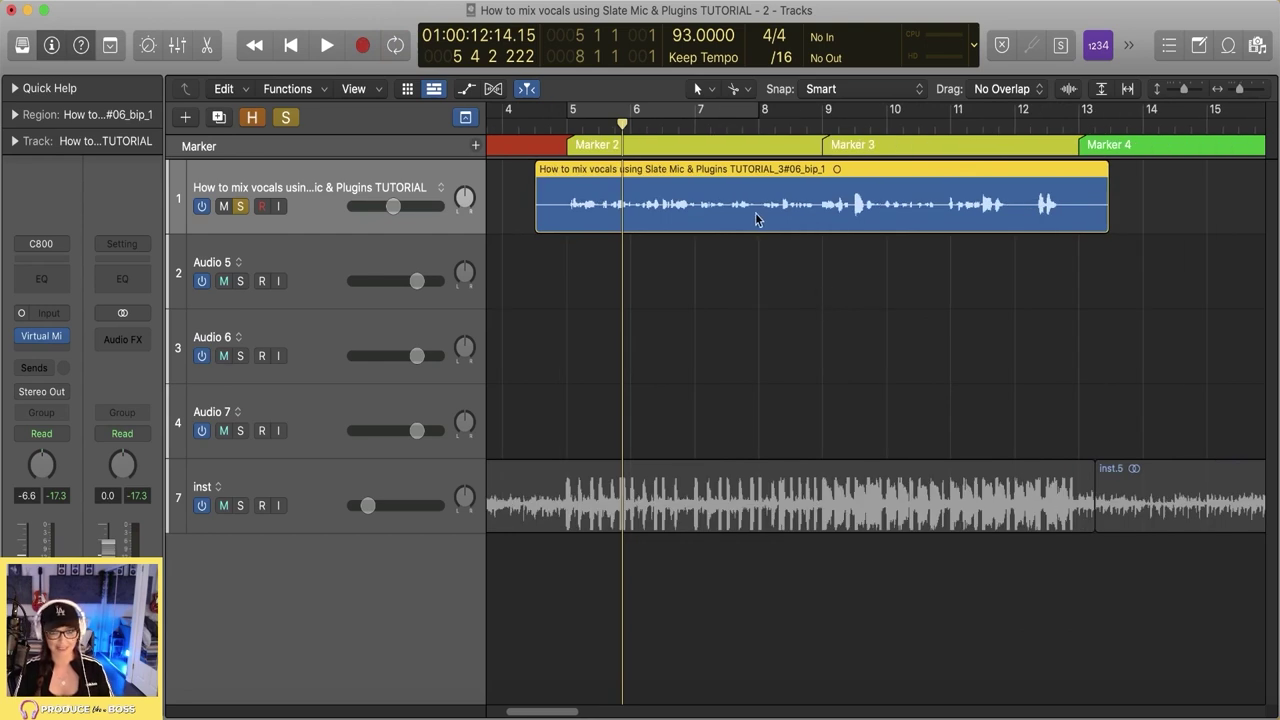
- Bounce the vocal region in place to a new track named Lead Vox, deleting the source, and delete the original vocal track
{"action": "key", "text": "ctrl+b"}
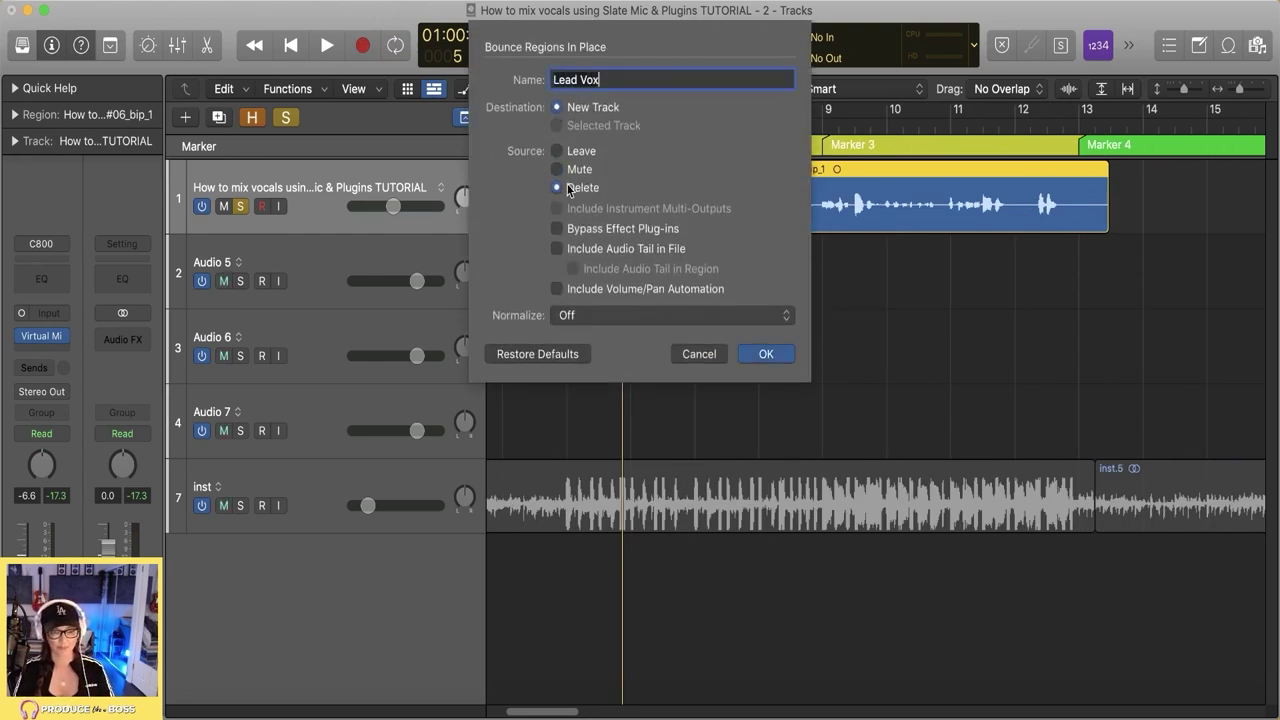
{"action": "left_click", "coordinate": [770, 355]}
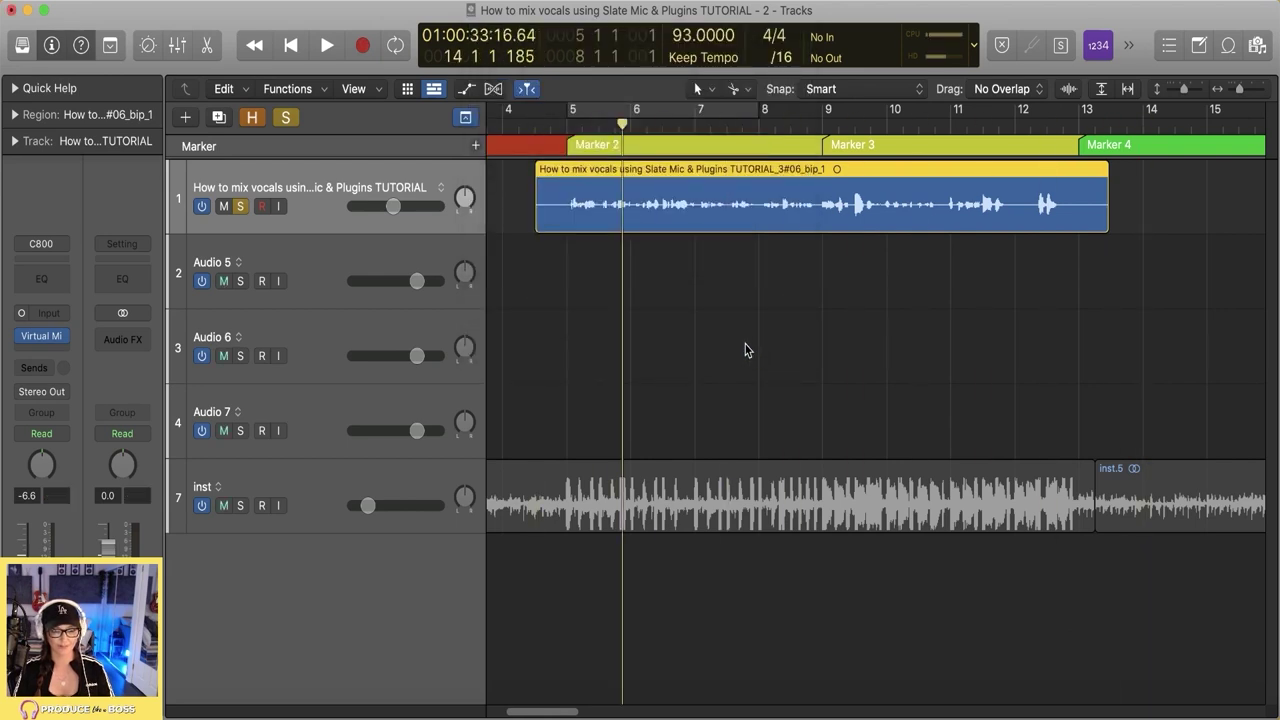
{"action": "left_click", "coordinate": [301, 183]}
{"action": "key", "text": "super+BackSpace"}
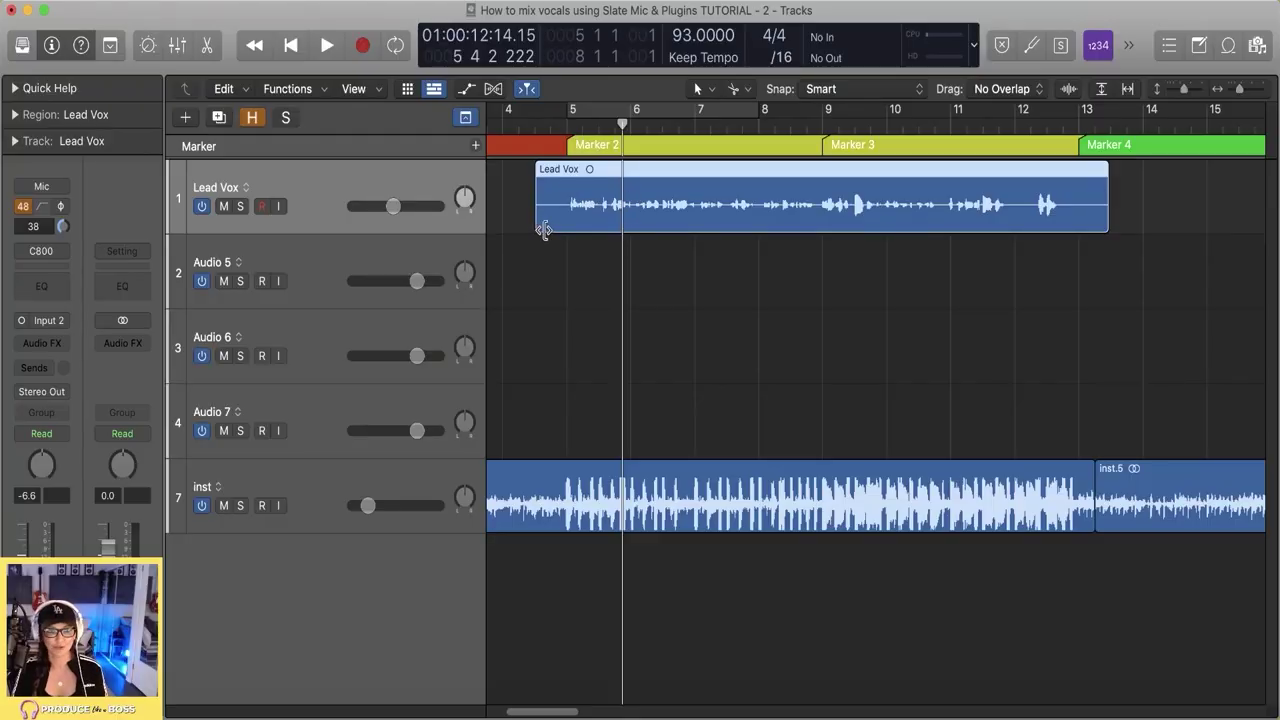
- Trim the Lead Vox region to run from just before bar 5 to about bar 13, and set the playhead to bar 5
{"action": "left_click_drag", "start_coordinate": [543, 229], "coordinate": [556, 230]}
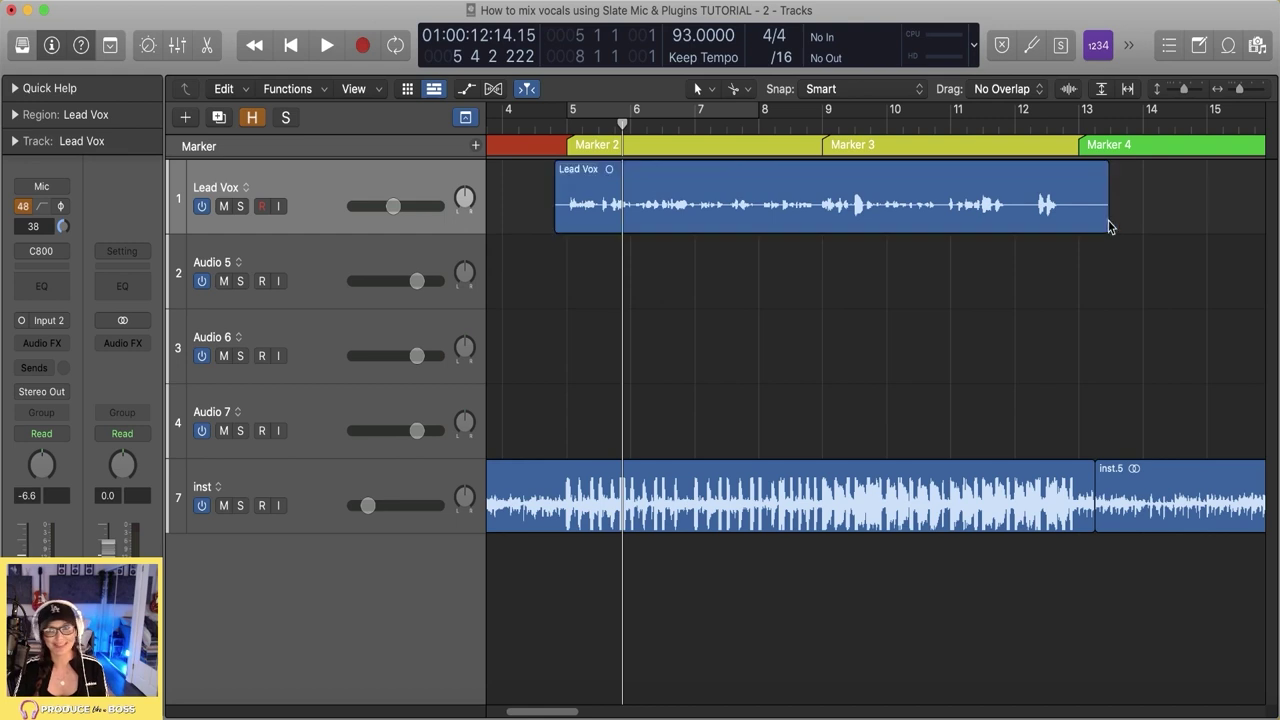
{"action": "left_click_drag", "start_coordinate": [1104, 224], "coordinate": [1080, 229]}
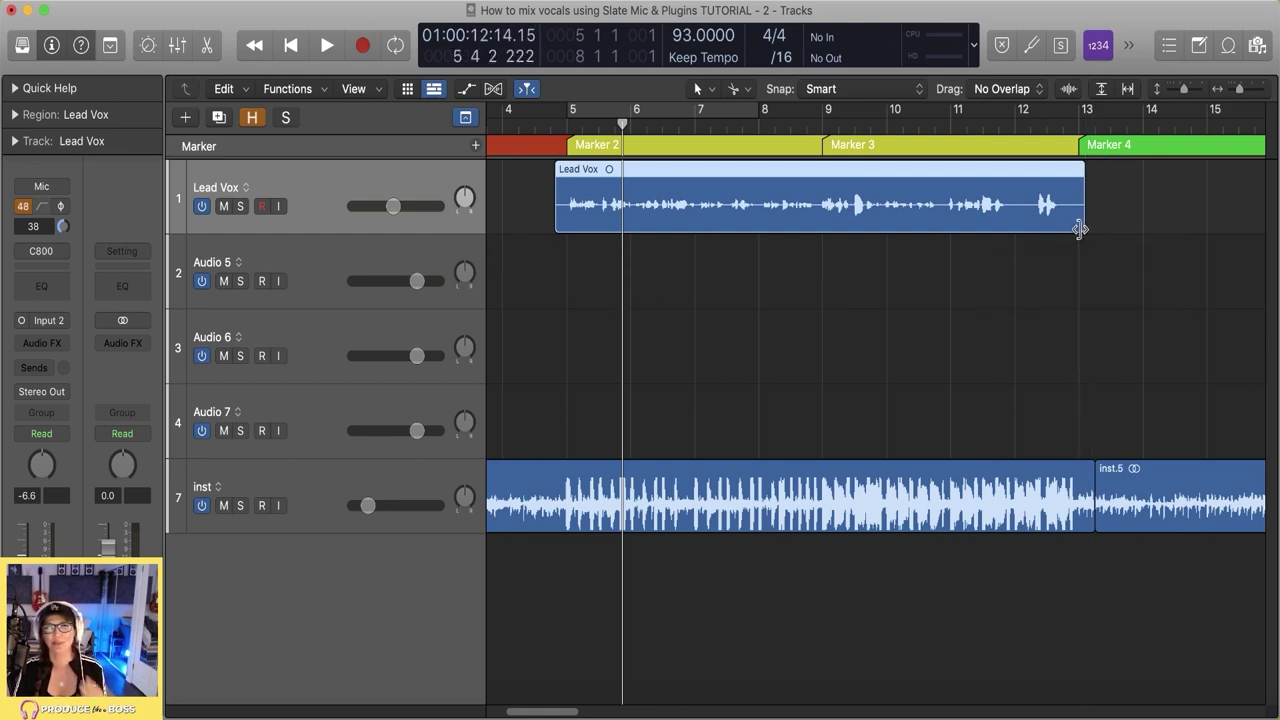
{"action": "left_click", "coordinate": [552, 126]}
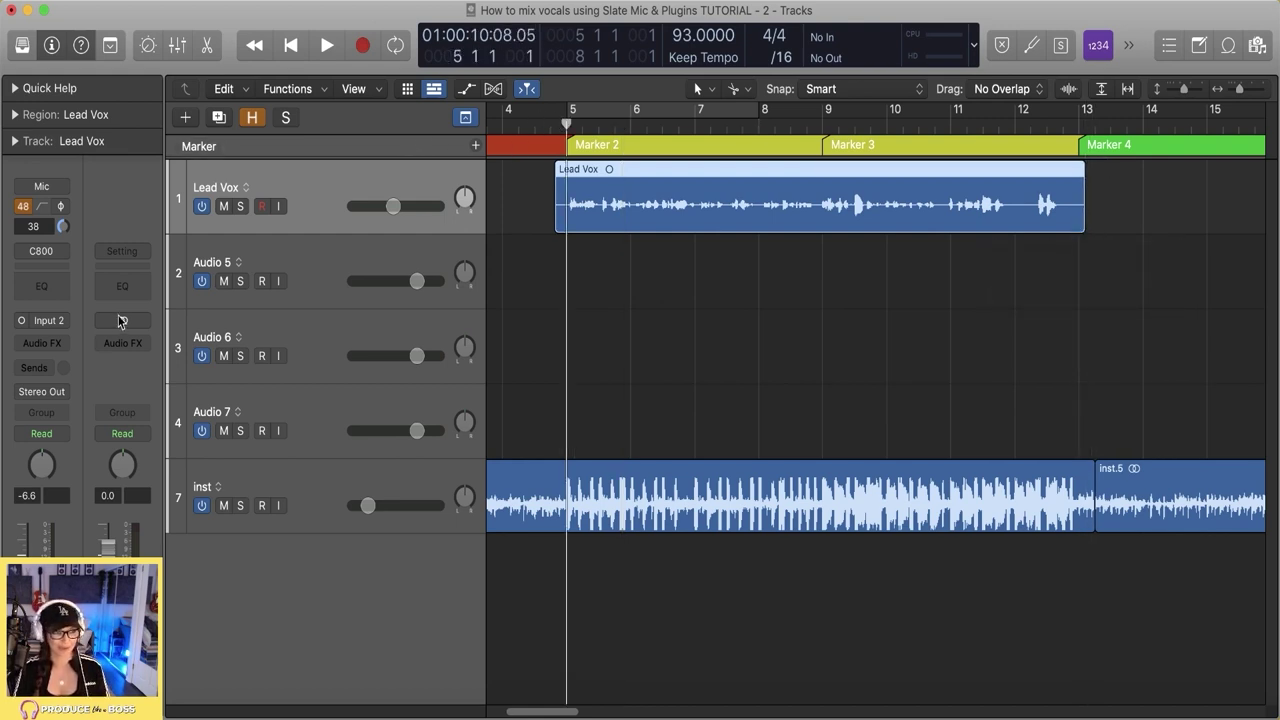
- Insert the mono Slate Digital Inf EQ as the first effect on the Lead Vox track
{"action": "left_click", "coordinate": [50, 343]}
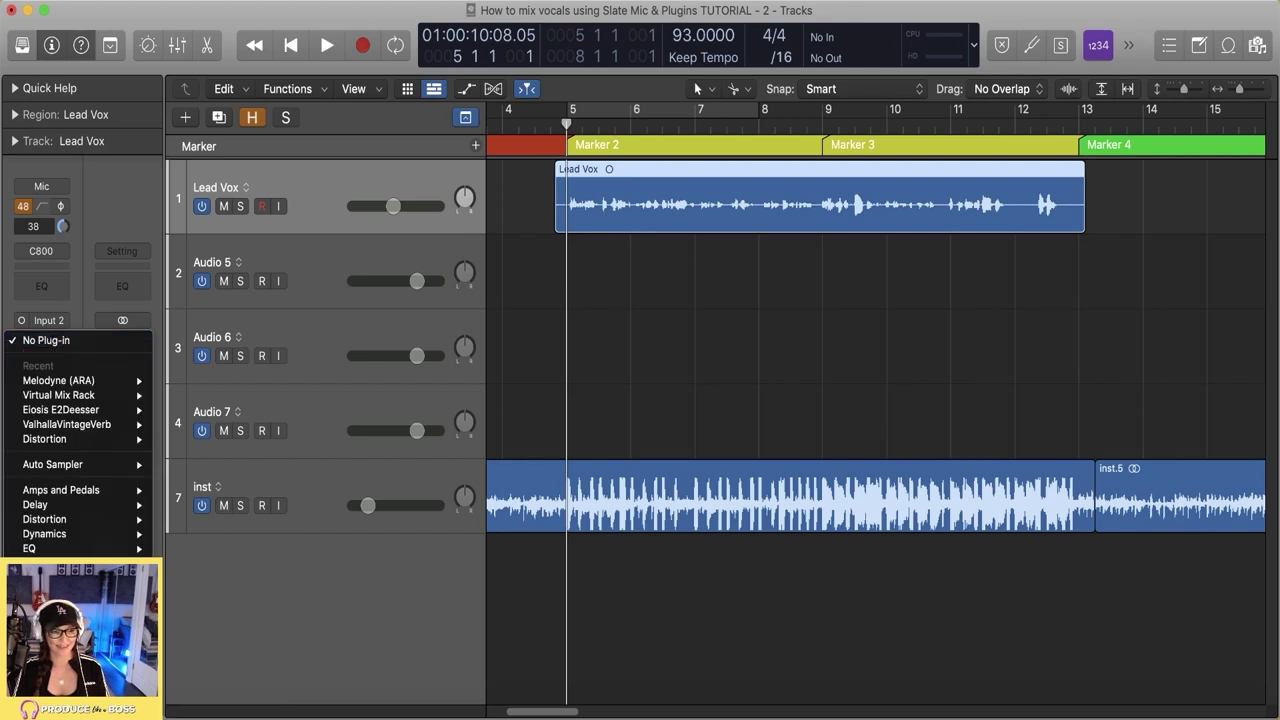
{"action": "mouse_move", "coordinate": [54, 604]}
{"action": "mouse_move", "coordinate": [204, 651]}
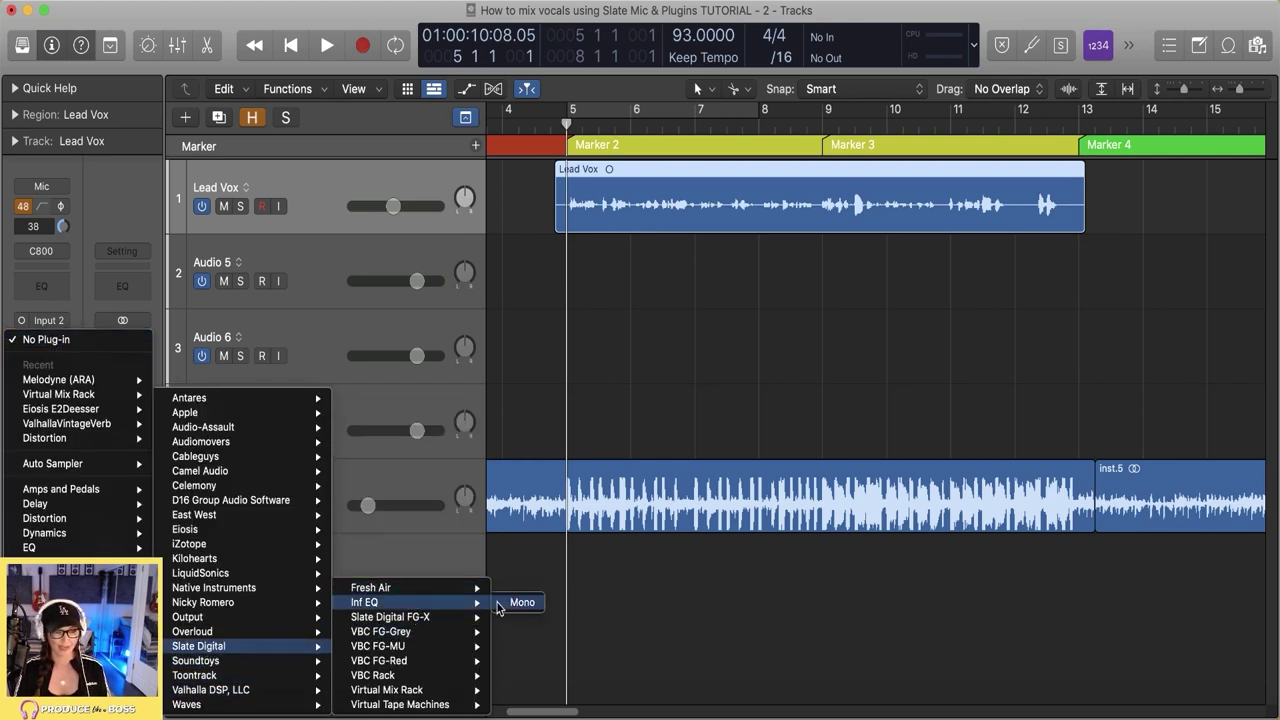
{"action": "left_click", "coordinate": [520, 602]}
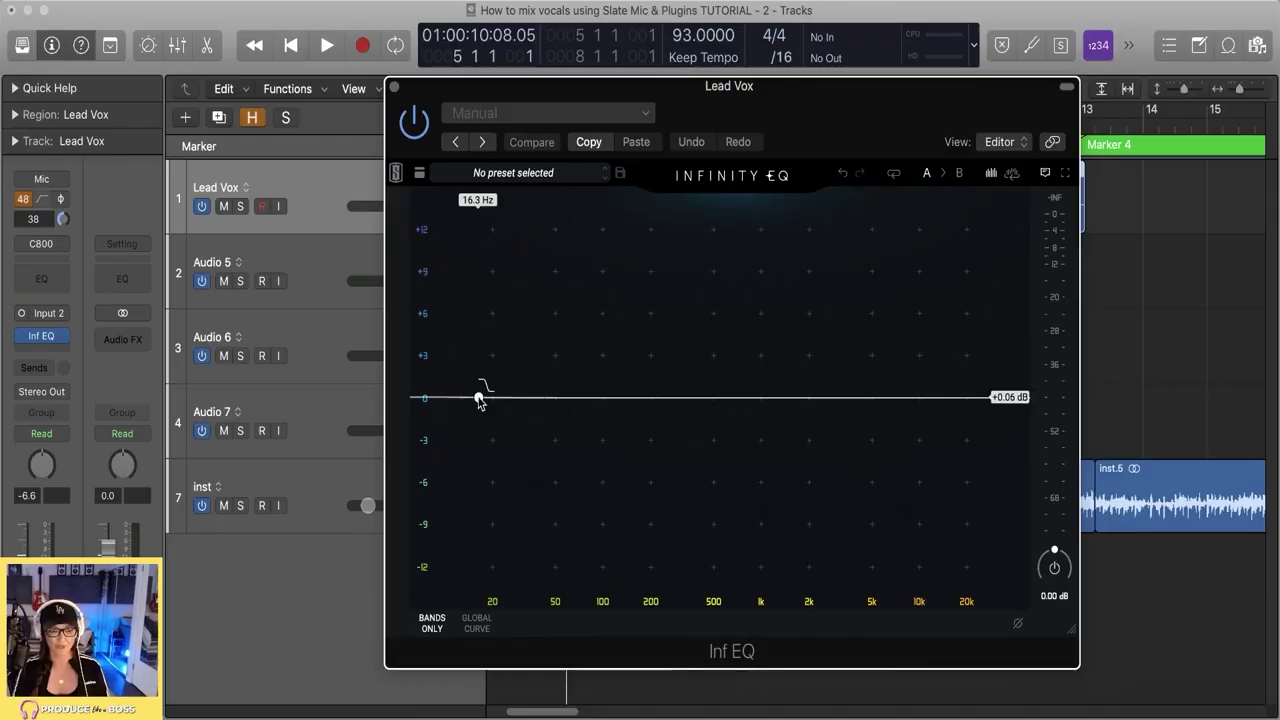
- Add a low-cut band in Infinity EQ and place it at about 46 Hz
{"action": "left_click", "coordinate": [478, 397]}
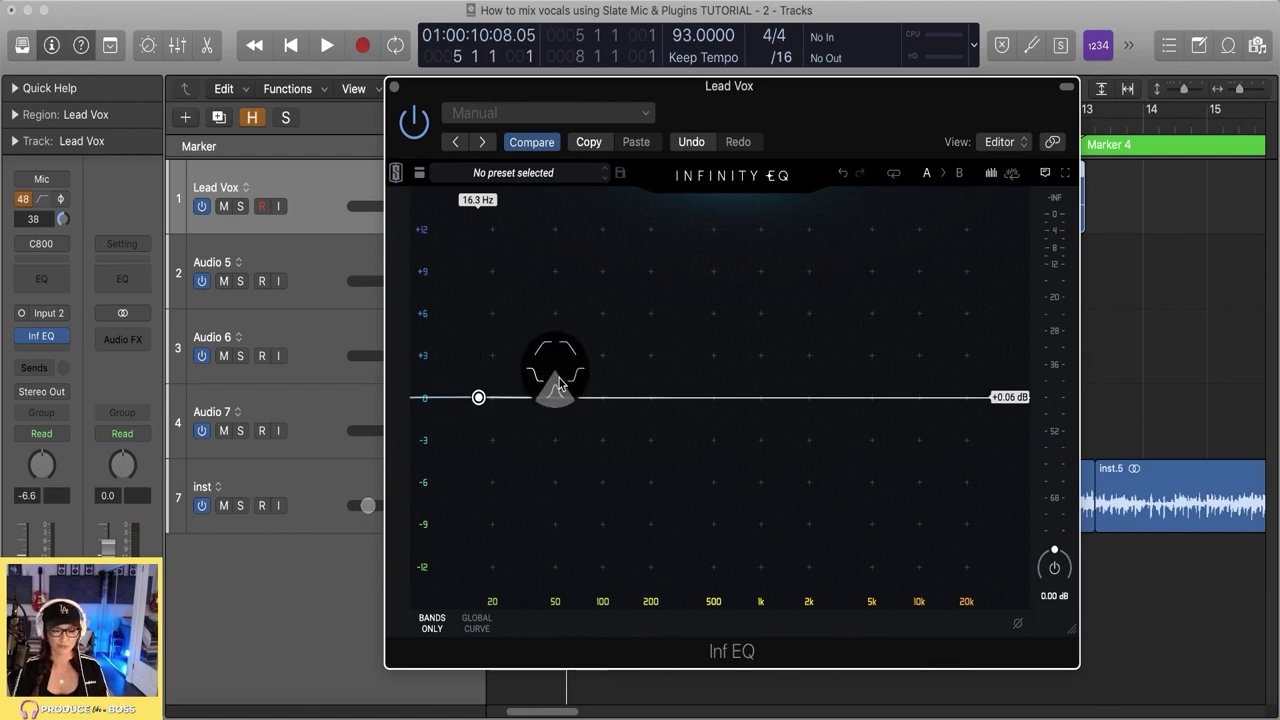
{"action": "left_click", "coordinate": [545, 357]}
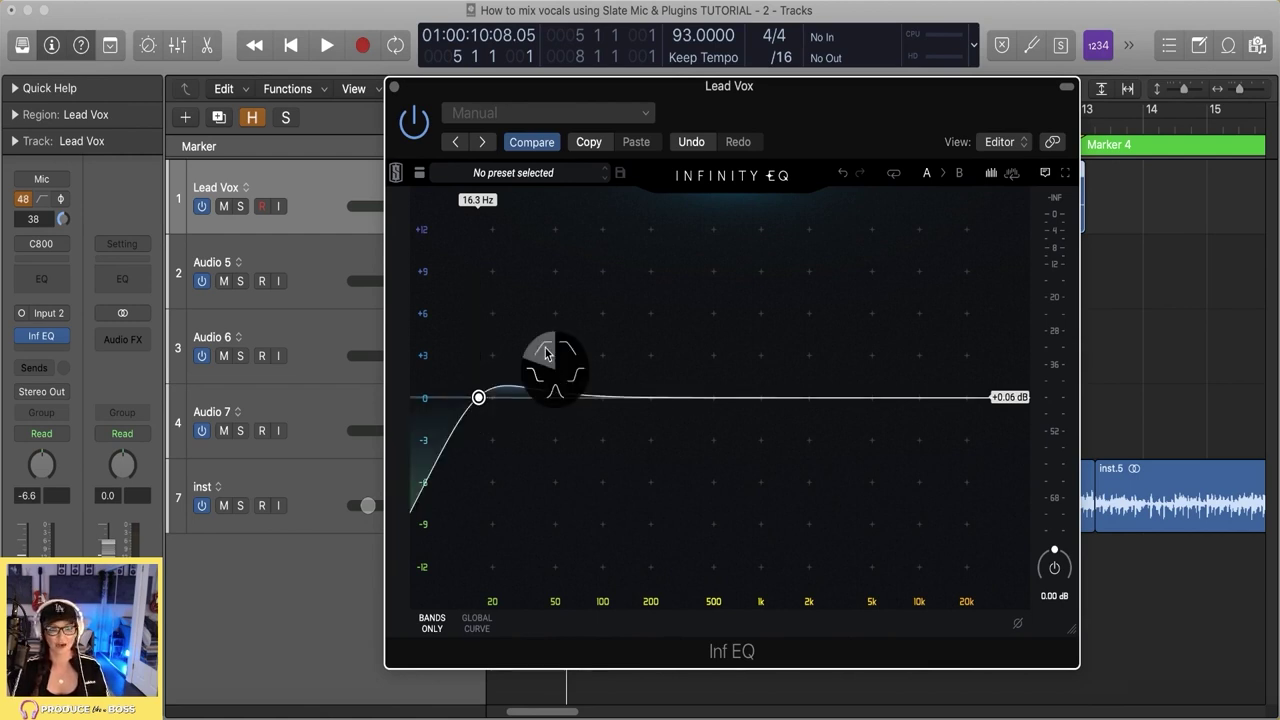
{"action": "left_click_drag", "start_coordinate": [479, 397], "coordinate": [547, 418]}
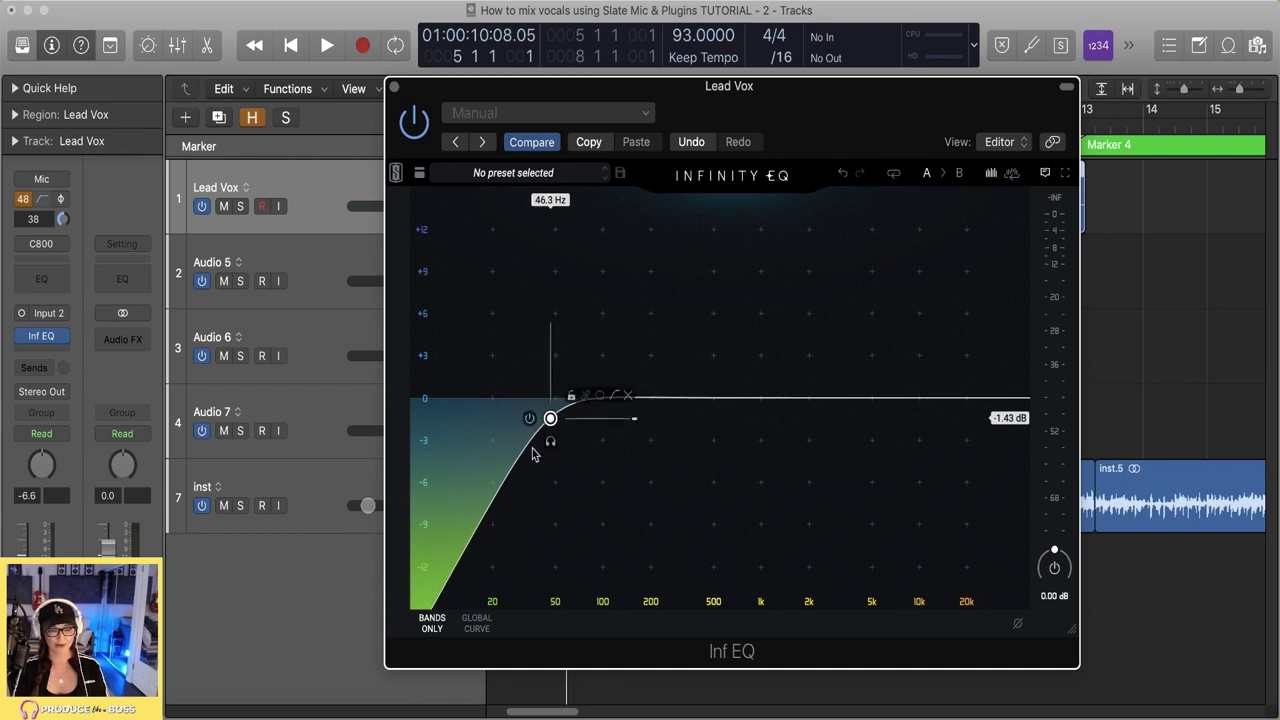
- Loop bars 5 to 9 and audition the soloed Lead Vox with the low cut raised to 913 Hz
{"action": "left_click_drag", "start_coordinate": [760, 90], "coordinate": [751, 222]}
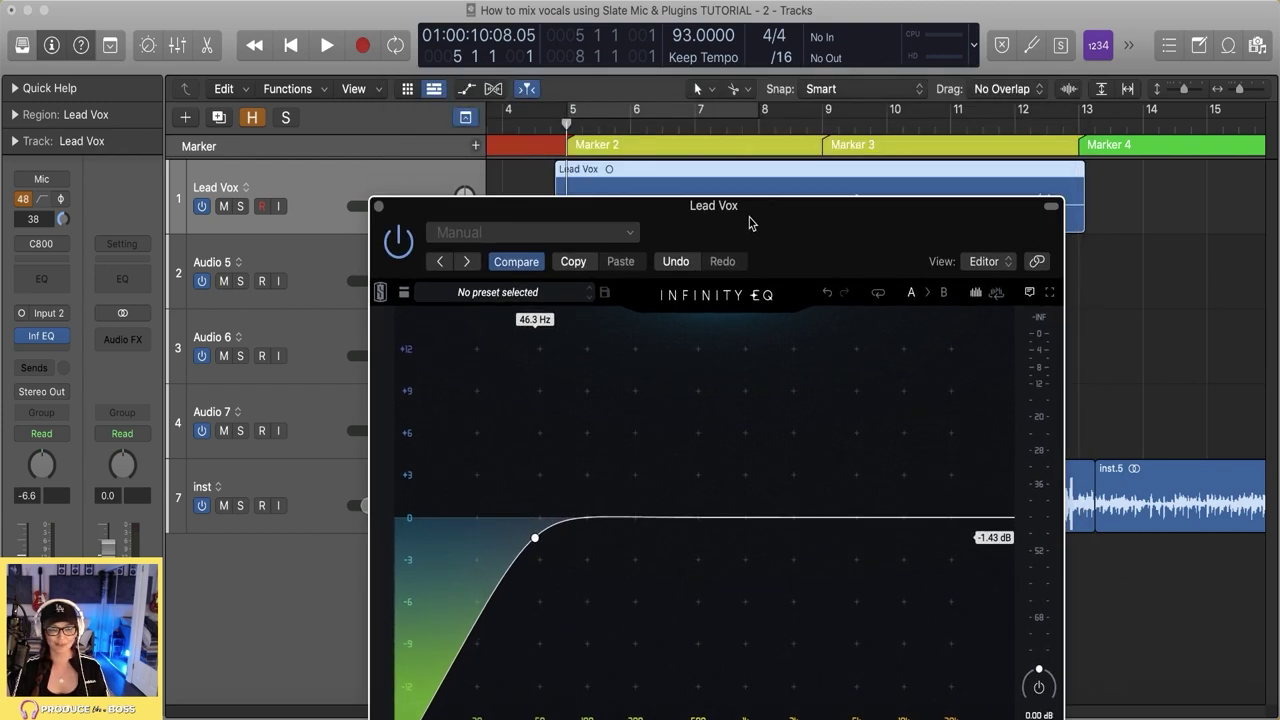
{"action": "left_click_drag", "start_coordinate": [573, 118], "coordinate": [822, 118]}
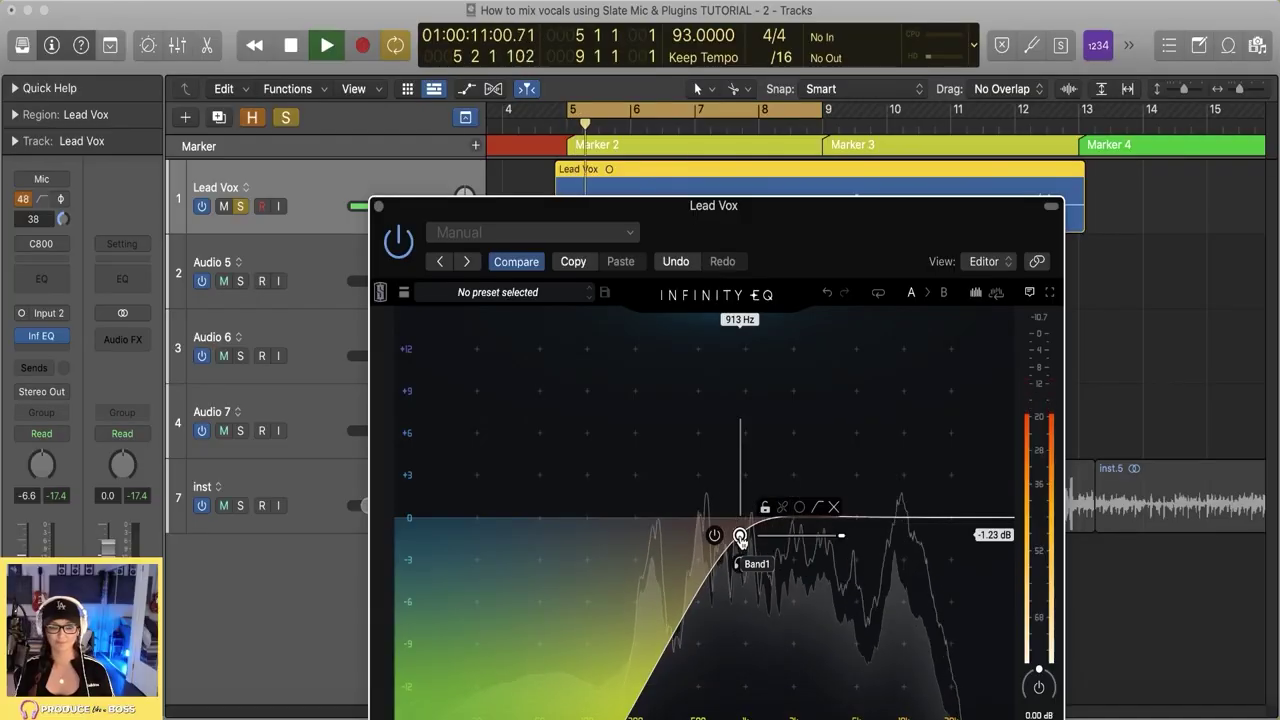
{"action": "key", "text": "space"}
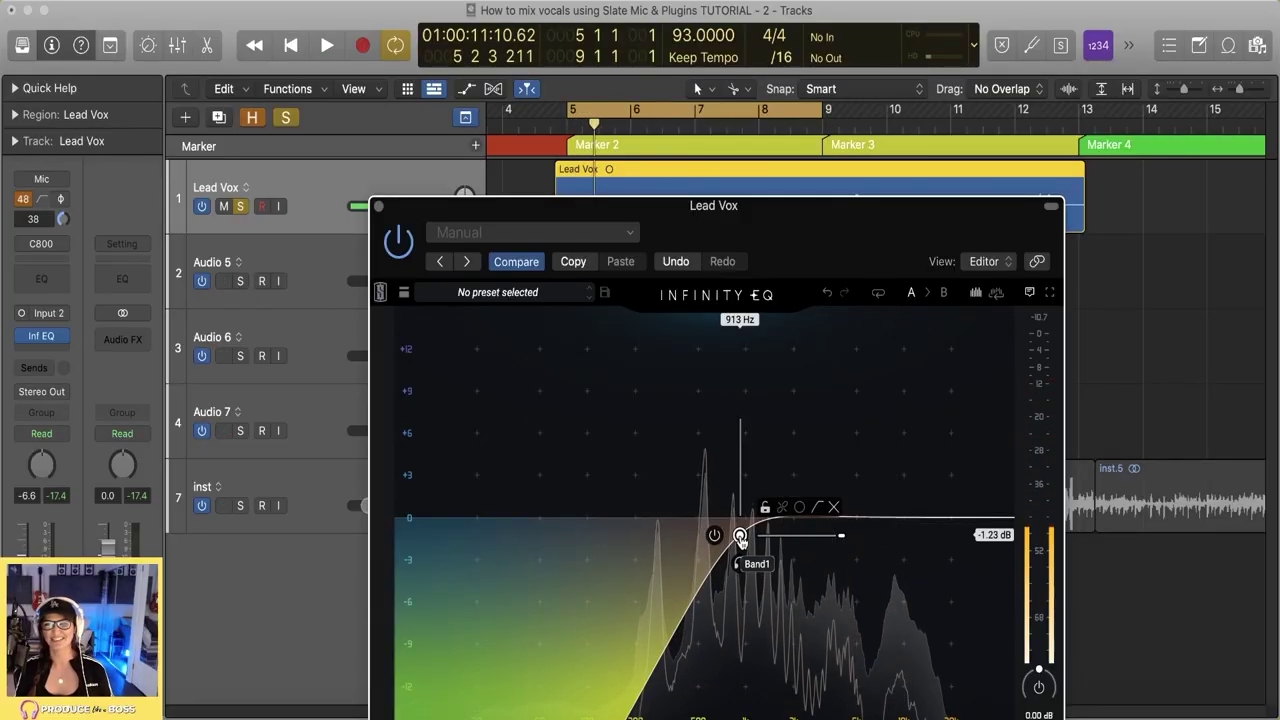
{"action": "key", "text": "space"}
{"action": "key", "text": "space"}
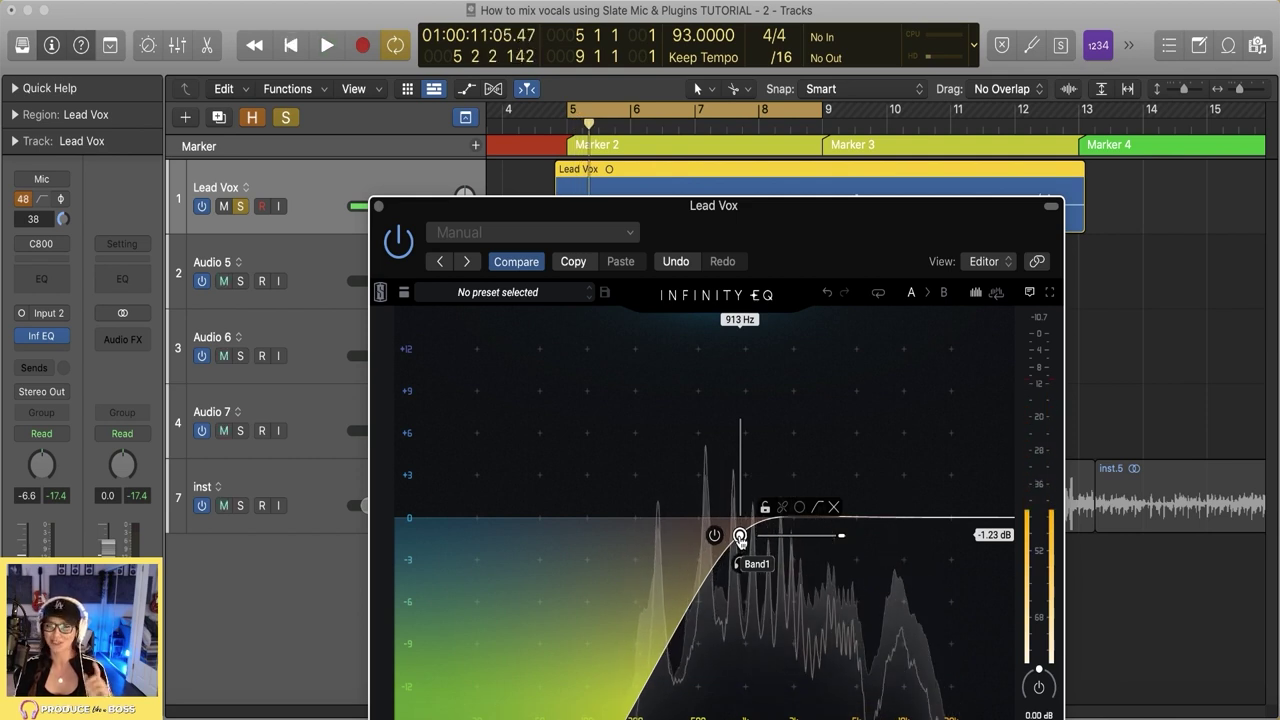
- Lower the low-cut band's frequency to about 244 Hz and play the loop
{"action": "left_click_drag", "start_coordinate": [740, 535], "coordinate": [672, 535]}
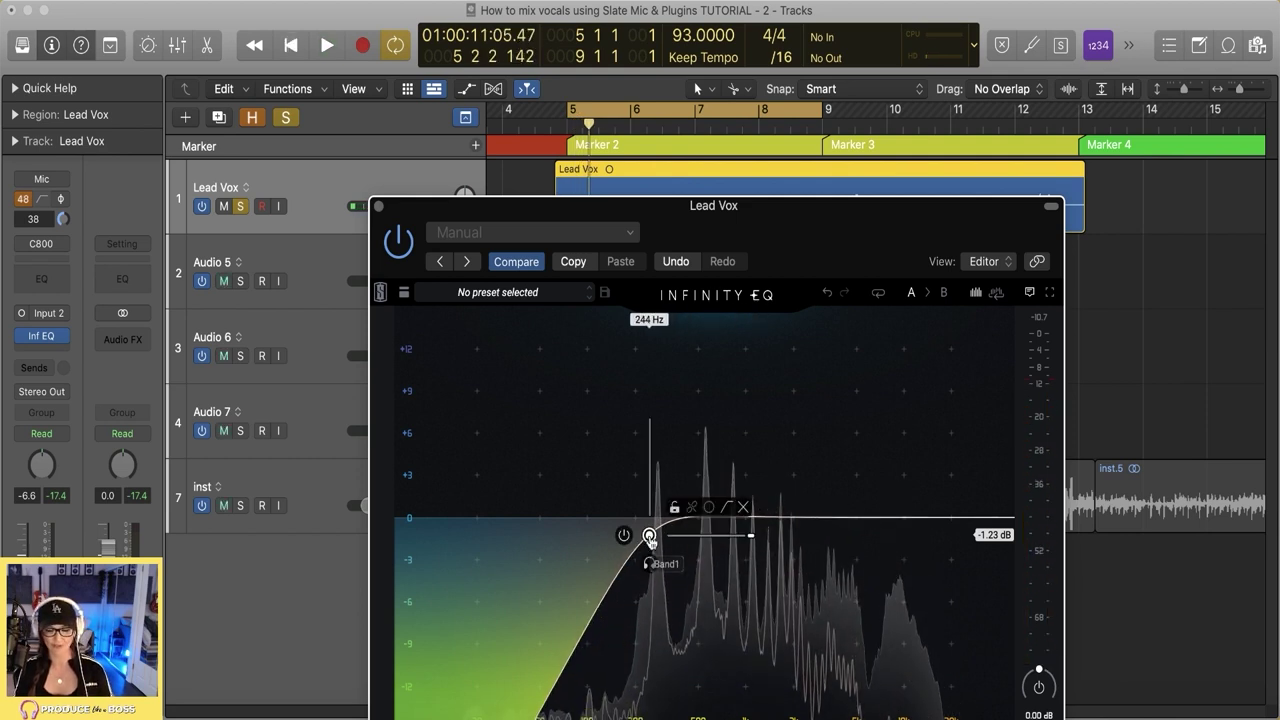
{"action": "key", "text": "space"}
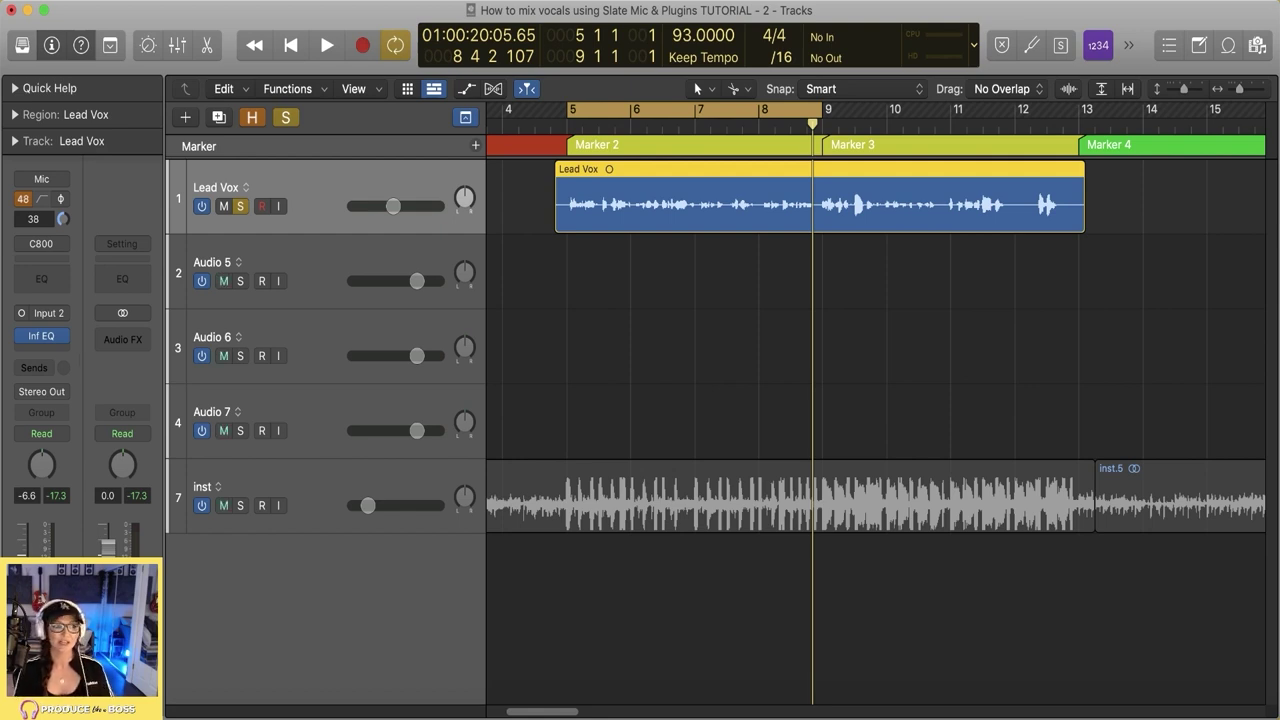
- Insert the mono Slate Digital Virtual Mix Rack as the second effect on the Lead Vox track
{"action": "left_click", "coordinate": [40, 352]}
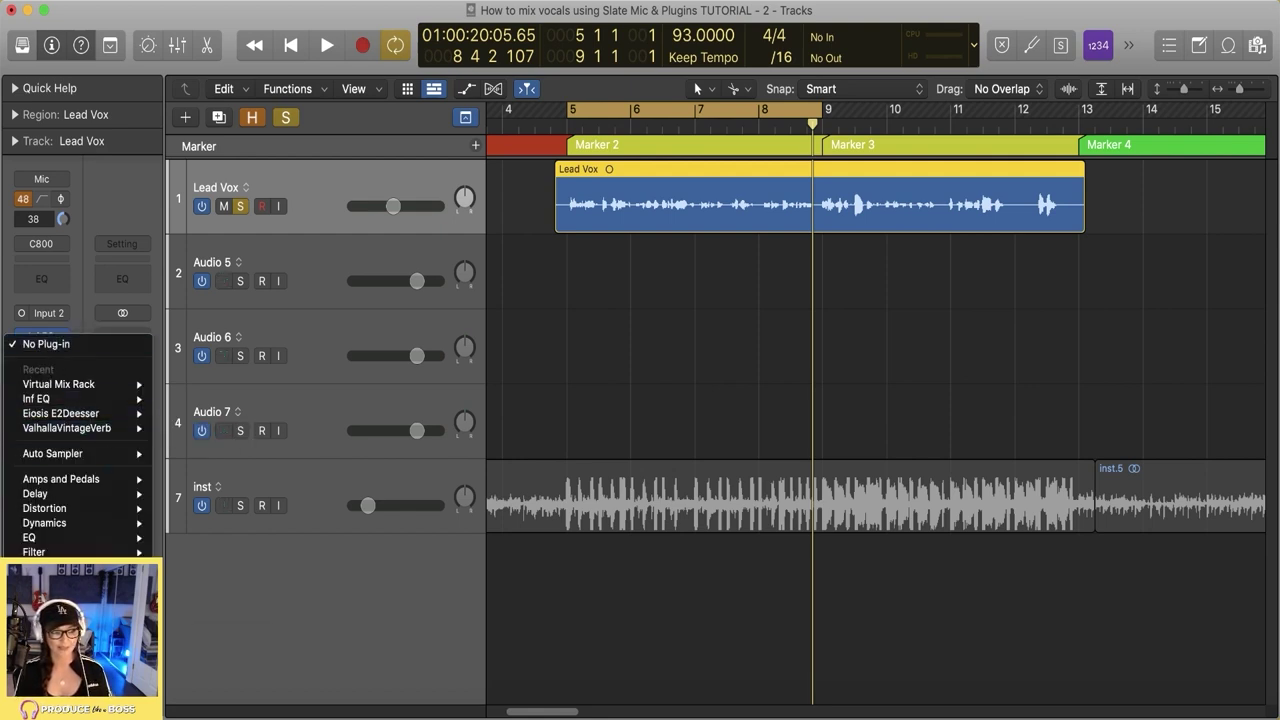
{"action": "mouse_move", "coordinate": [75, 640]}
{"action": "mouse_move", "coordinate": [270, 646]}
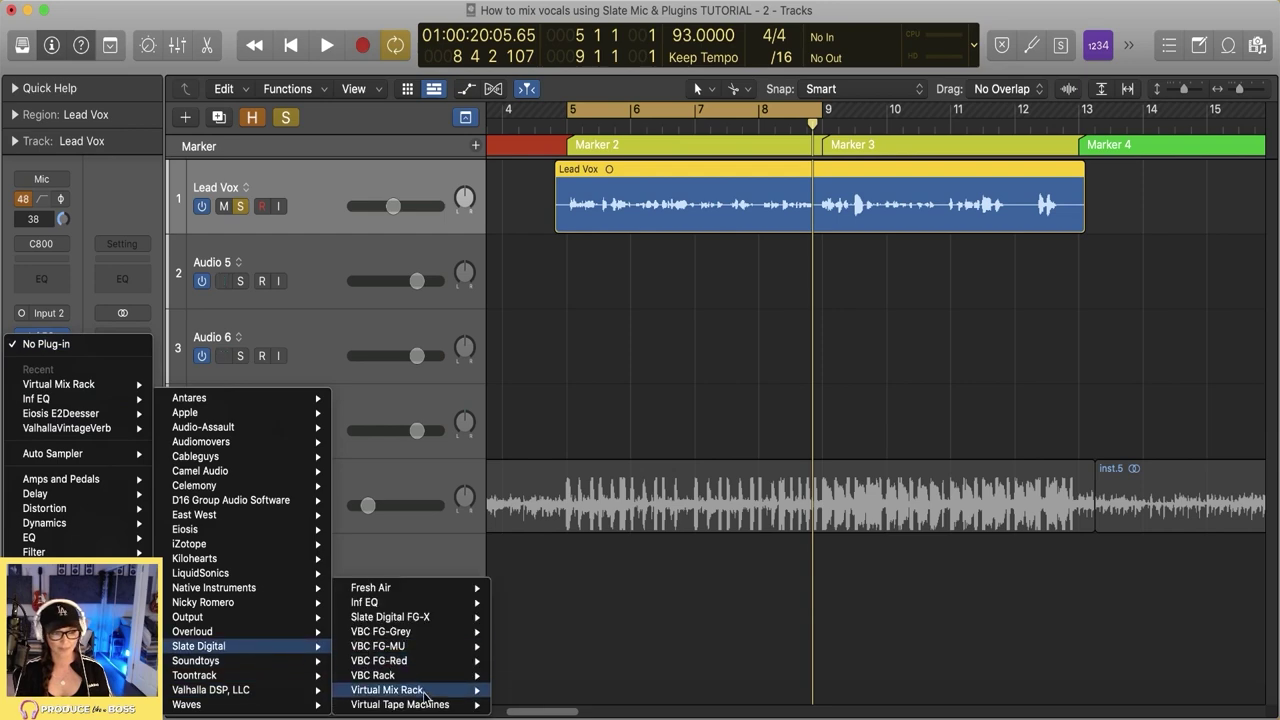
{"action": "left_click", "coordinate": [523, 690]}
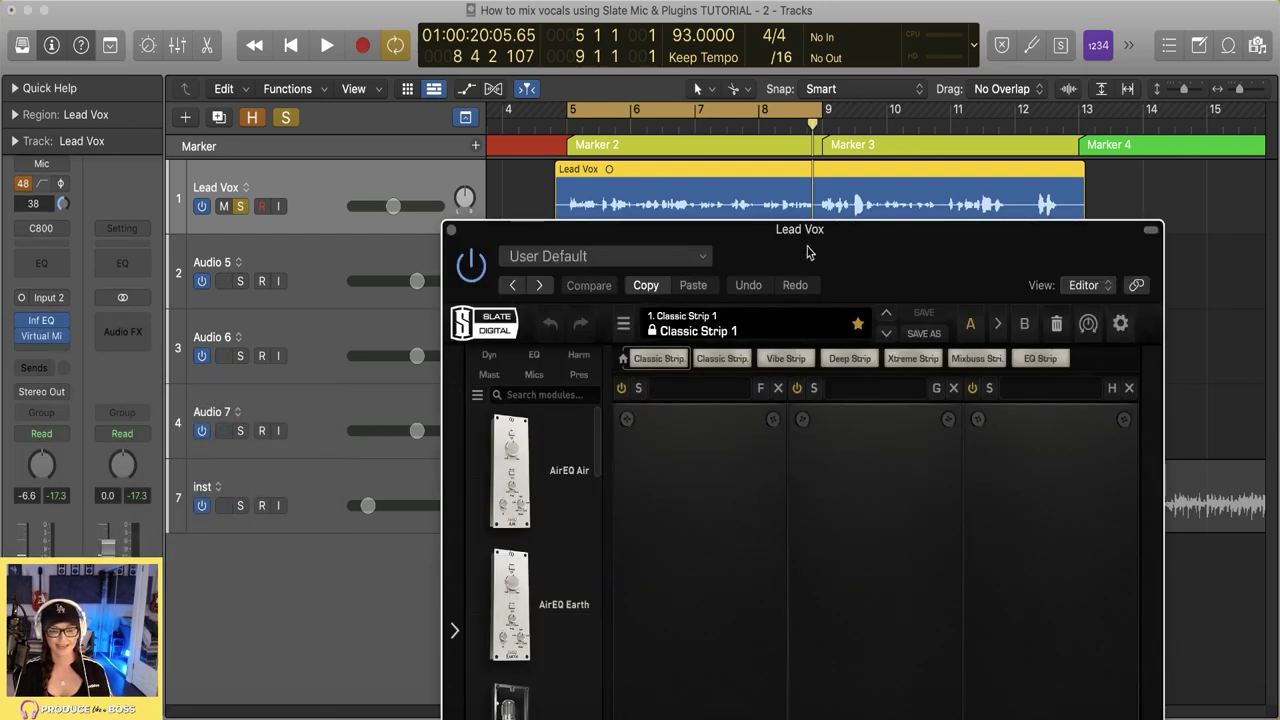
{"action": "left_click_drag", "start_coordinate": [808, 252], "coordinate": [743, 116]}
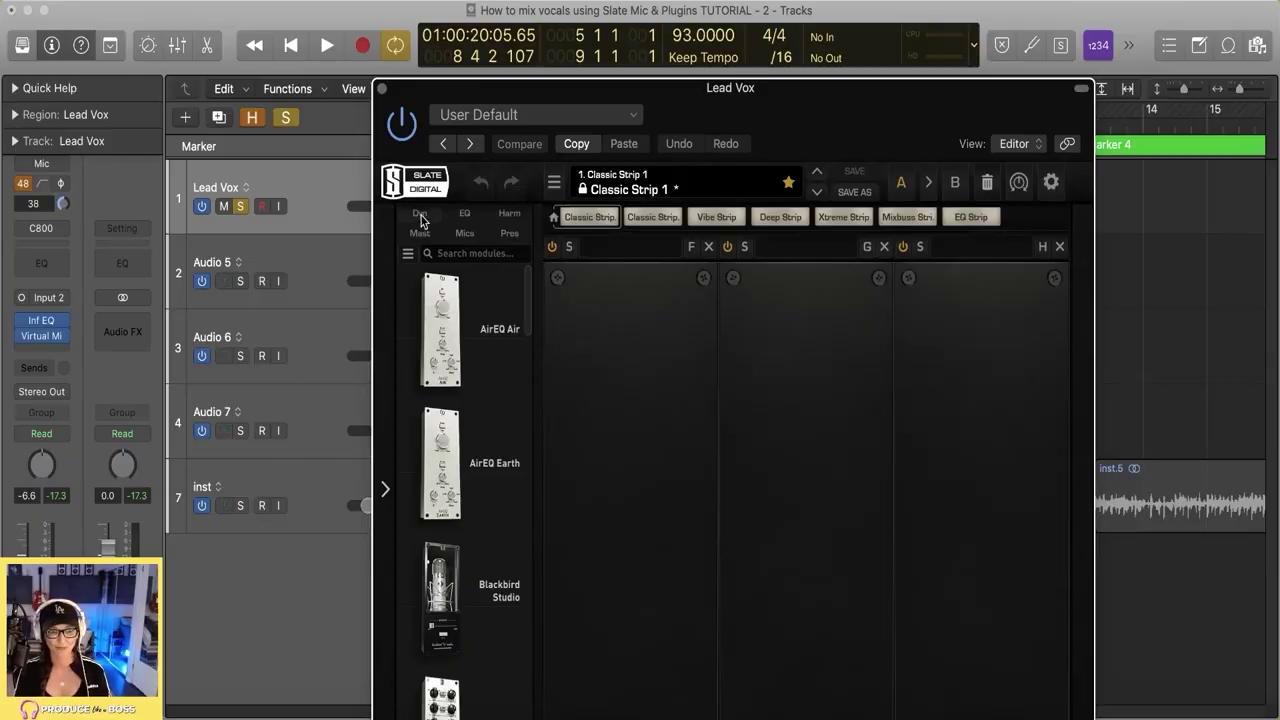
- Load the FG-2A compressor into the rack's first empty slot and the FG-116 into the slot beside it
{"action": "left_click", "coordinate": [420, 216]}
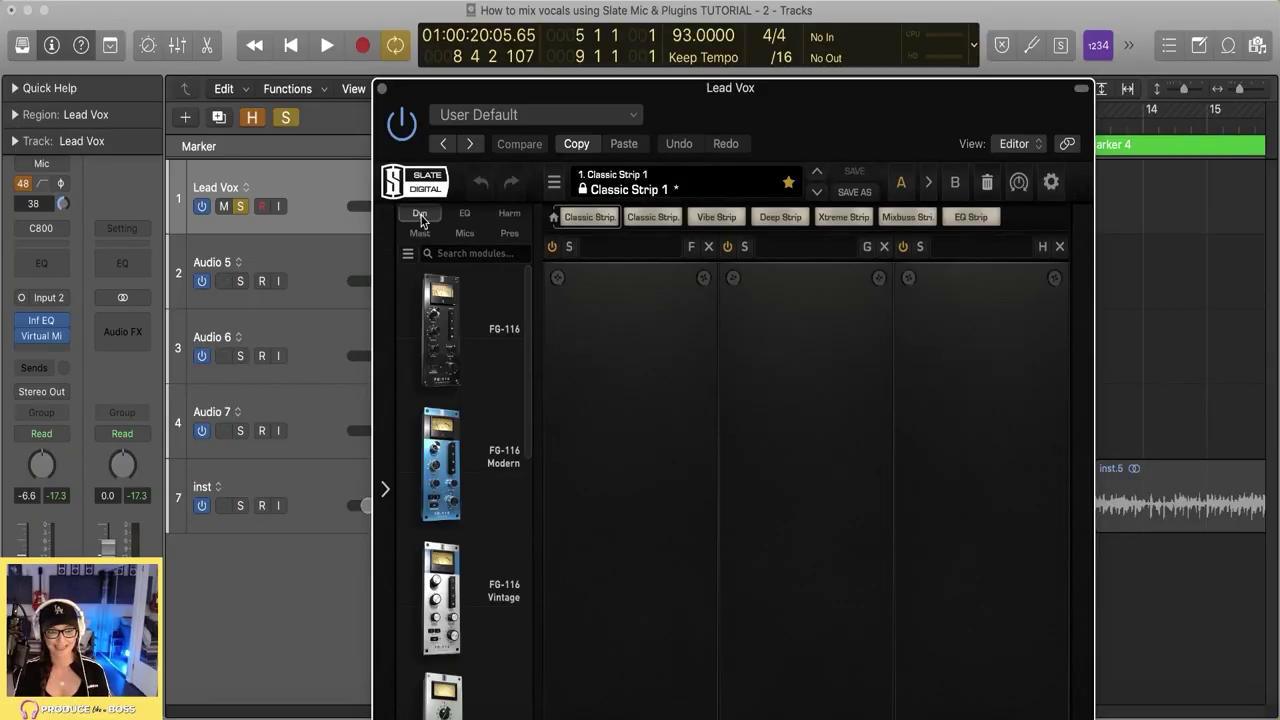
{"action": "left_click_drag", "start_coordinate": [764, 112], "coordinate": [747, 31]}
{"action": "left_click_drag", "start_coordinate": [480, 630], "coordinate": [605, 530]}
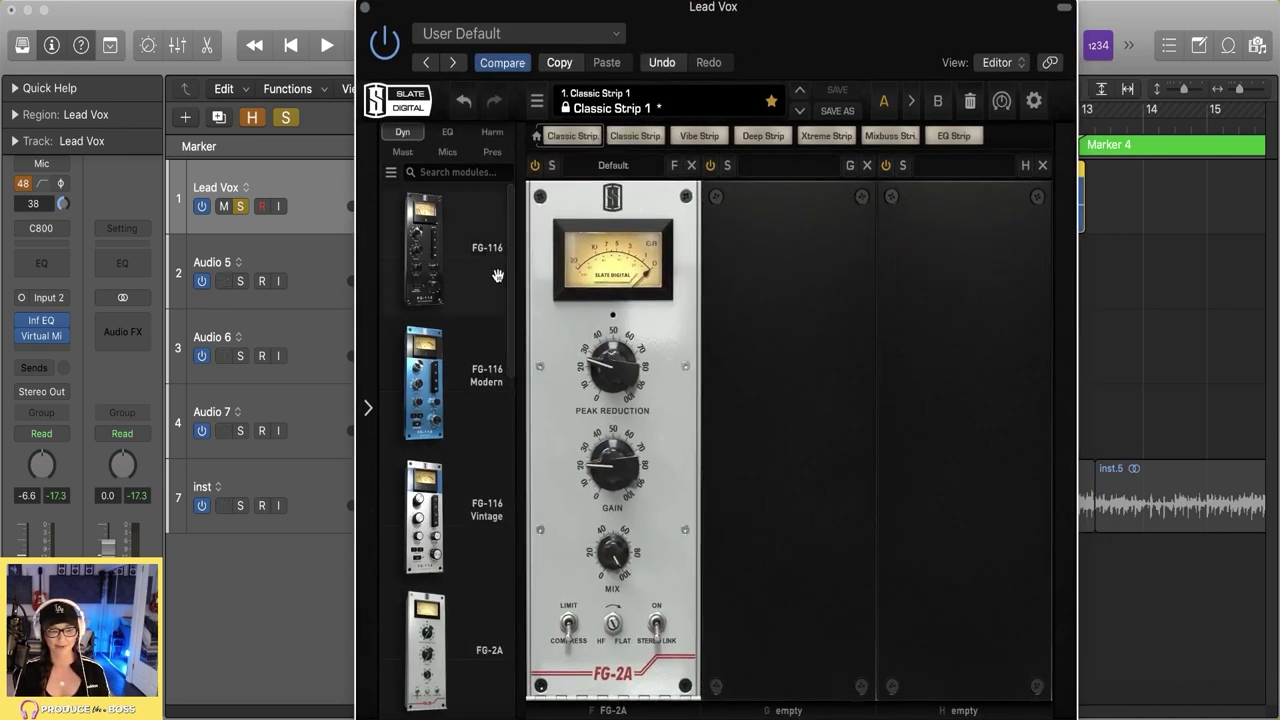
{"action": "left_click_drag", "start_coordinate": [475, 272], "coordinate": [844, 300]}
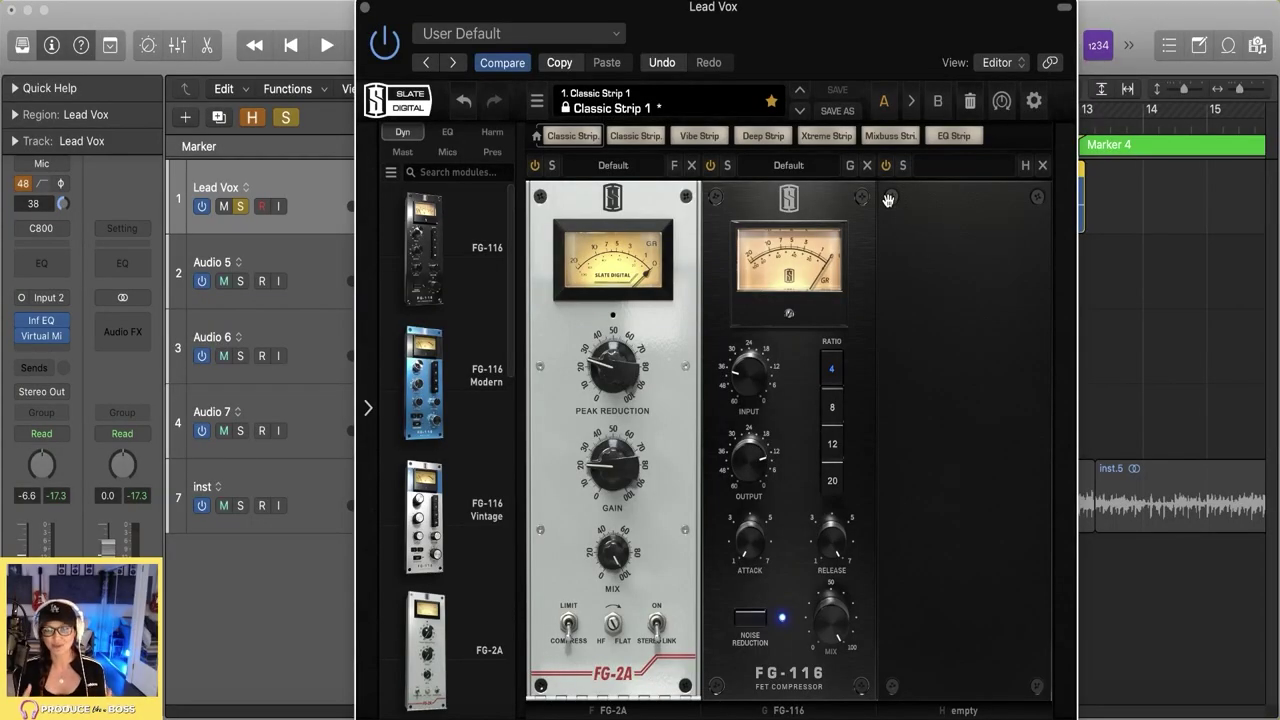
- Play the loop to audition the compressors on the Lead Vox, and unsolo the vocal to hear it with the instrumental
{"action": "left_click_drag", "start_coordinate": [799, 47], "coordinate": [1075, 20]}
{"action": "key", "text": "space"}
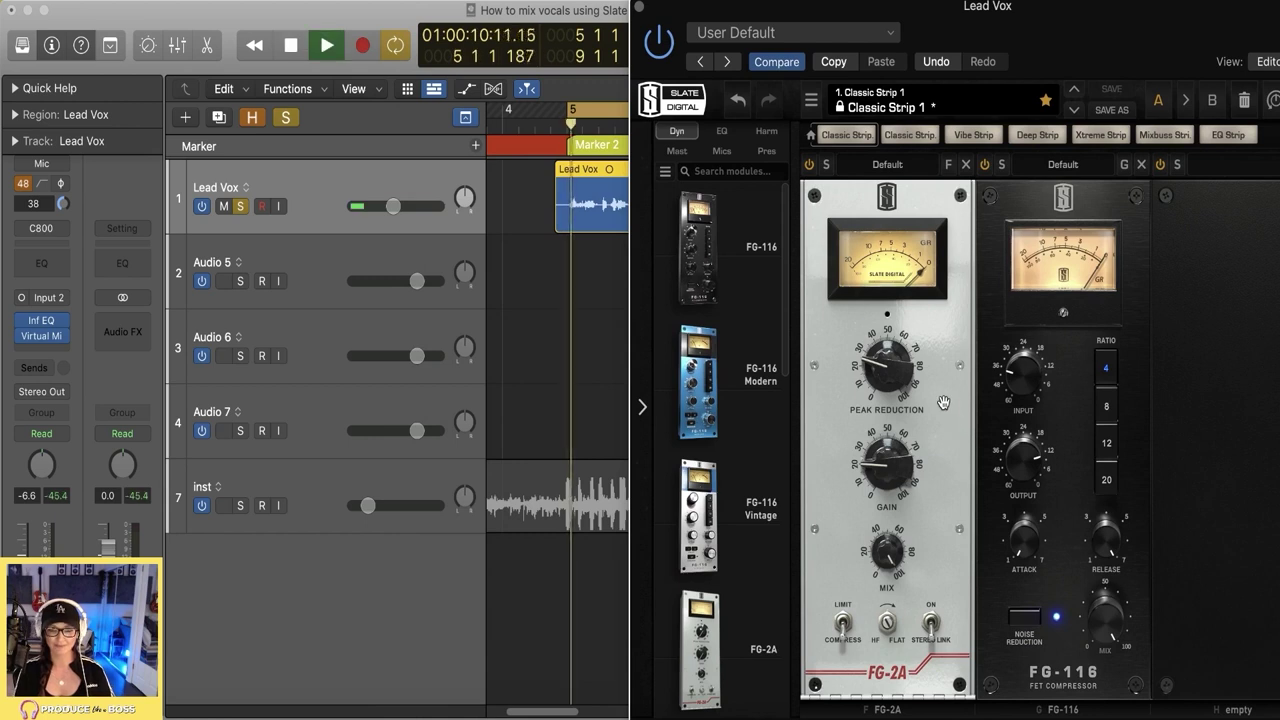
{"action": "key", "text": "s"}
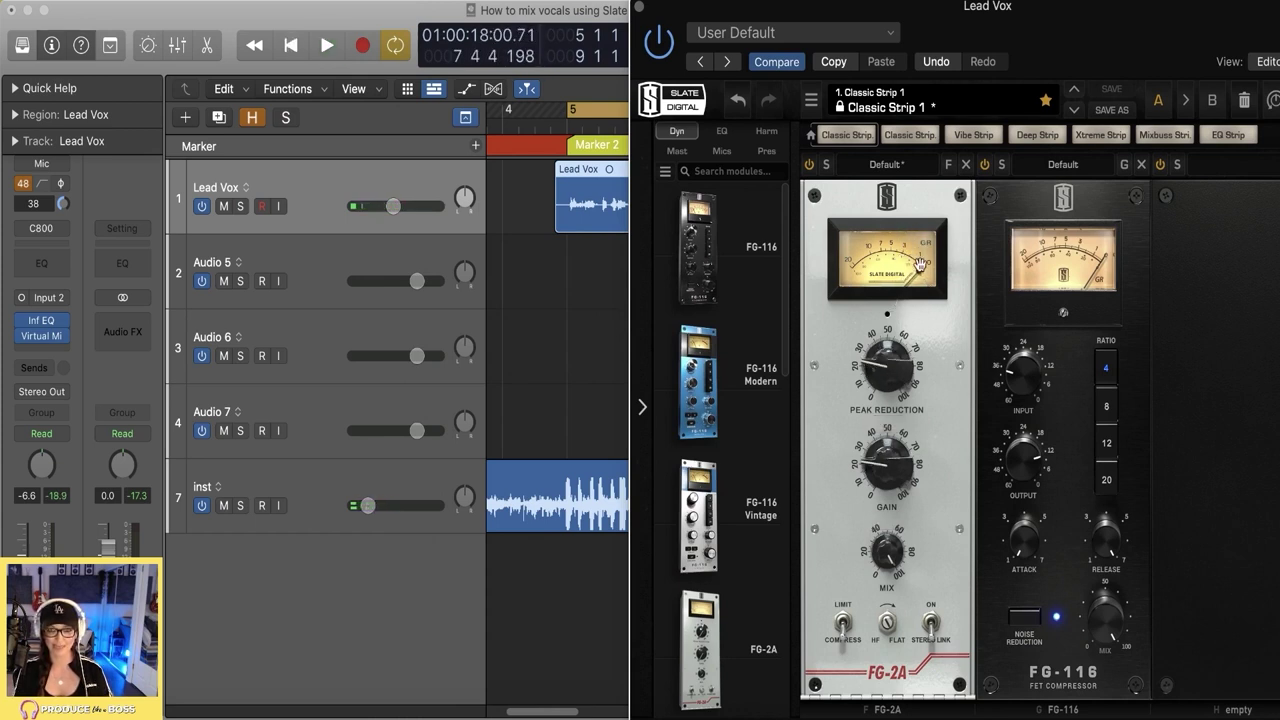
{"action": "key", "text": "space"}
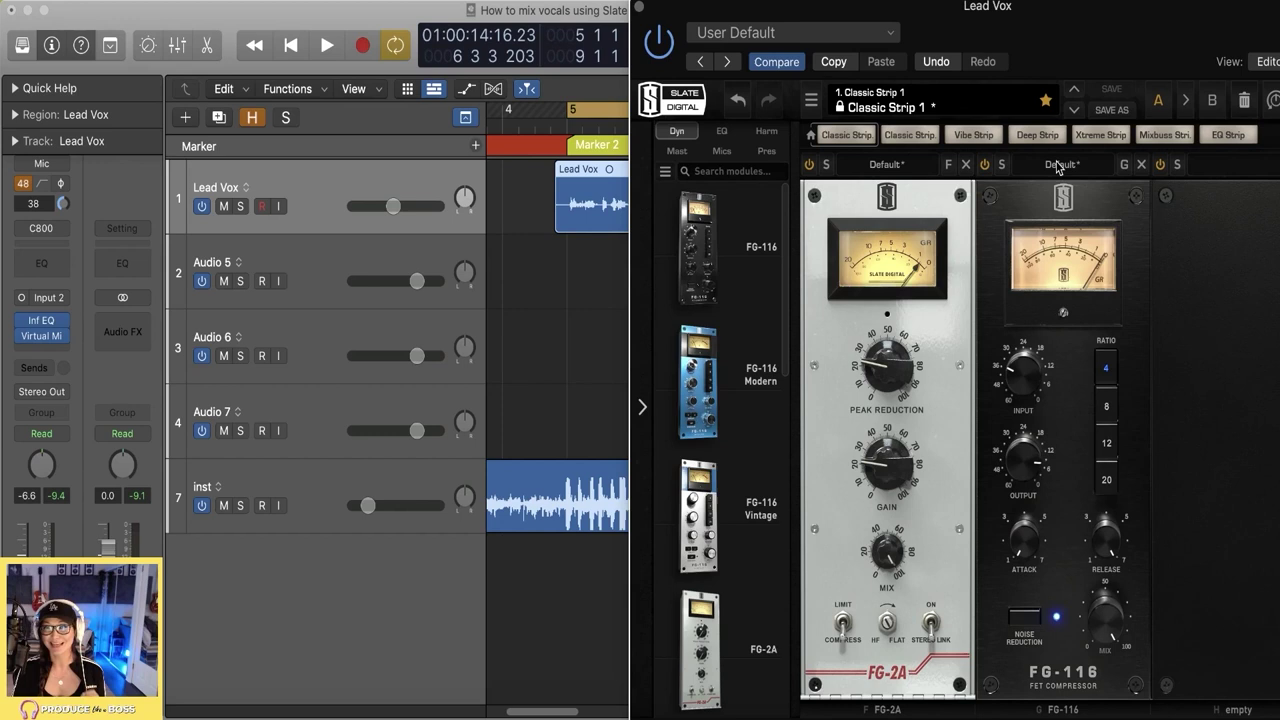
- Load the Vocals Classic preset on the FG-116 and fine-tune its input, with the output at -16.8 dB, during loop playback
{"action": "left_click", "coordinate": [1060, 166]}
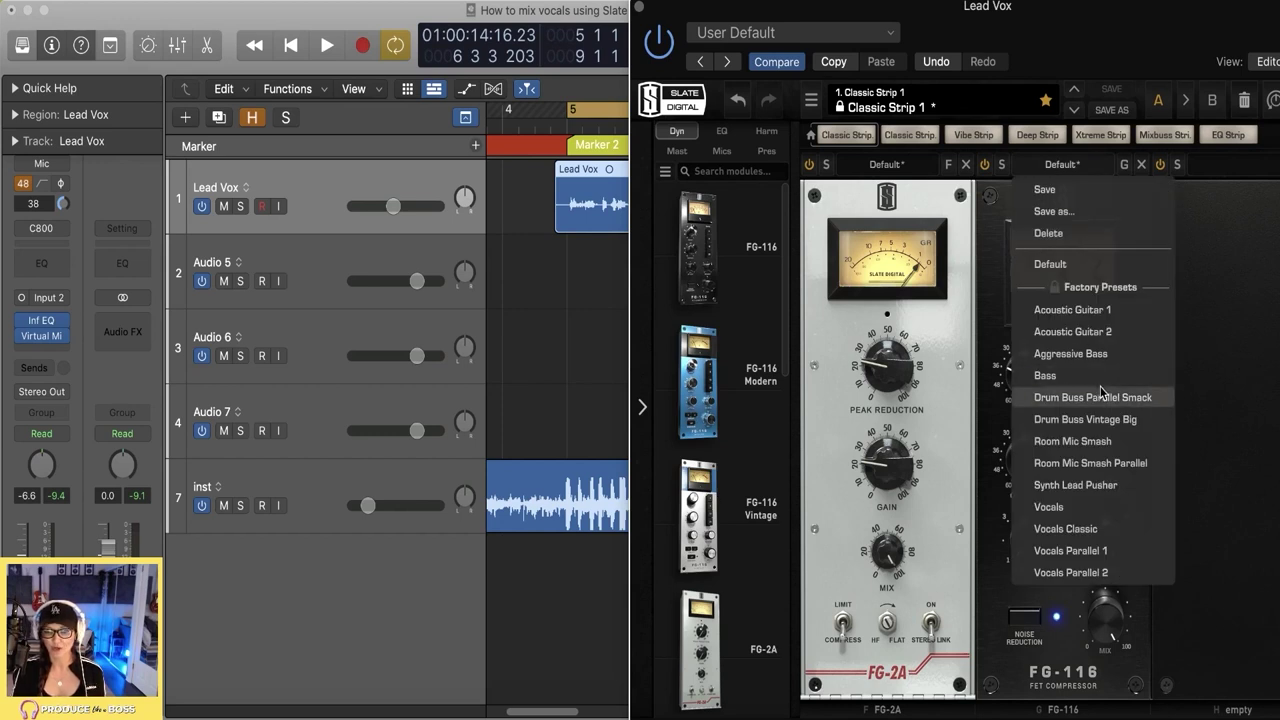
{"action": "left_click", "coordinate": [1066, 529]}
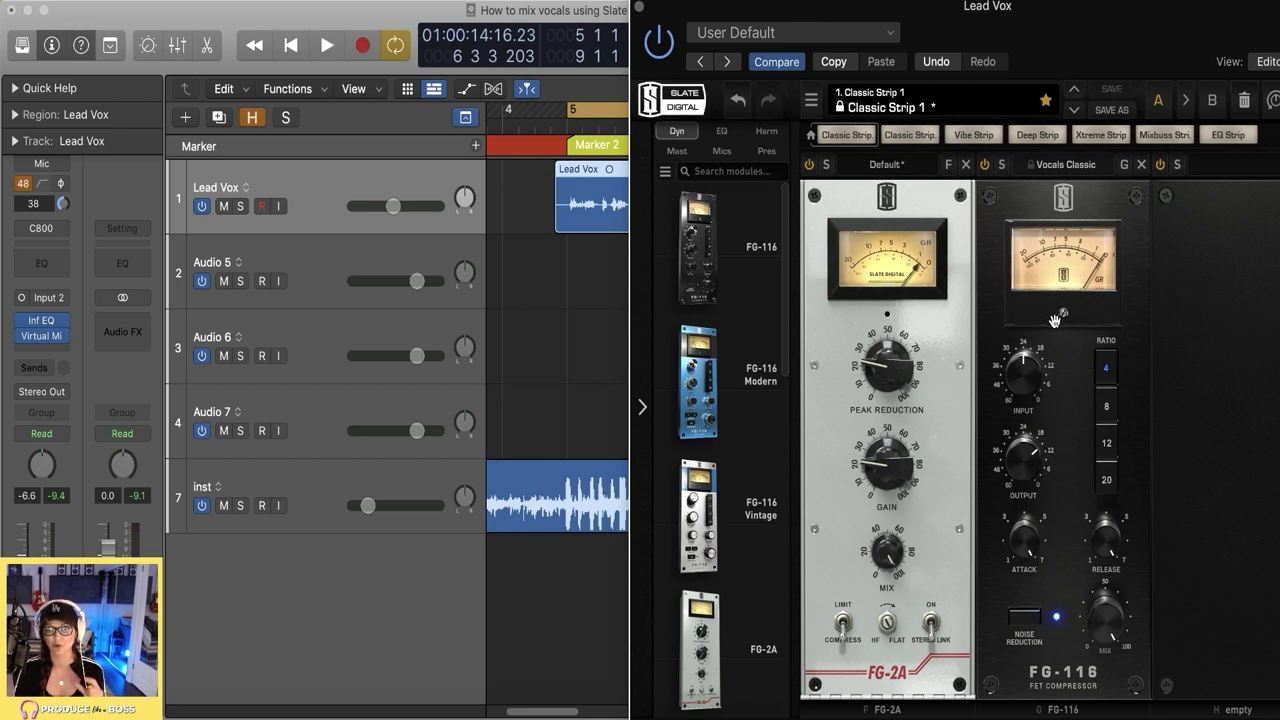
{"action": "key", "text": "space"}
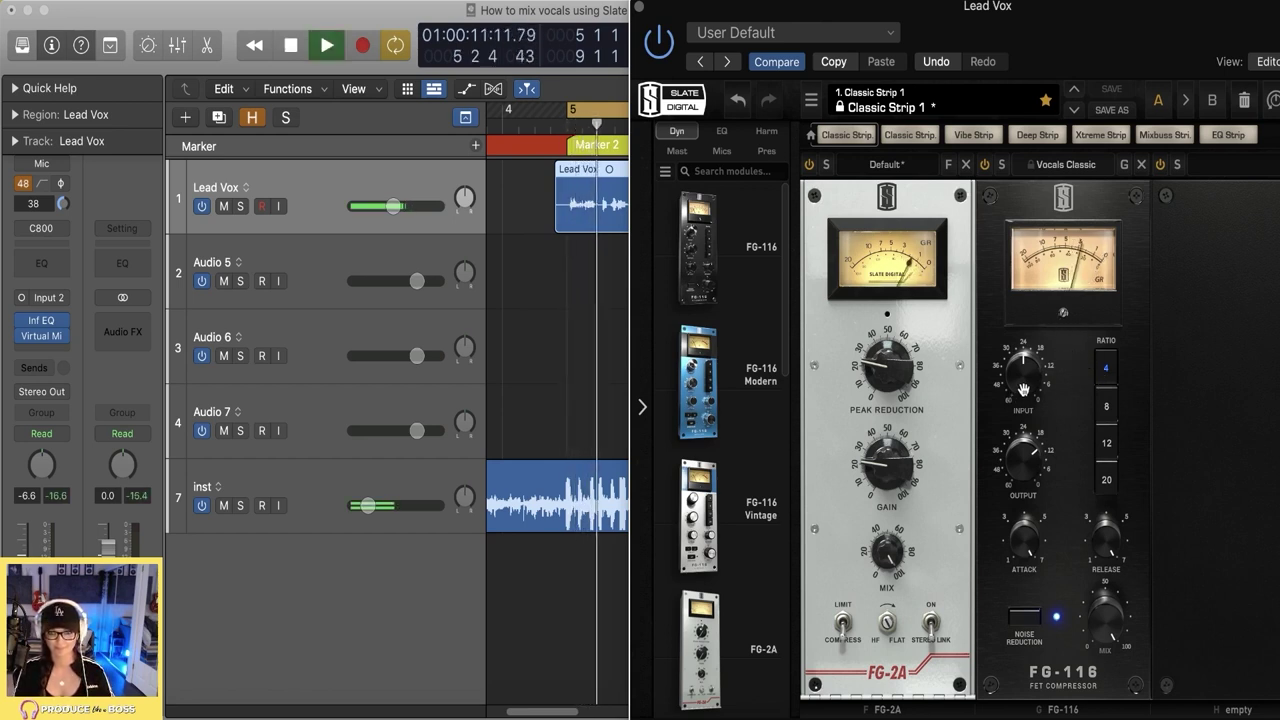
{"action": "mouse_move", "coordinate": [1024, 386]}
{"action": "left_click_drag", "start_coordinate": [1024, 386], "coordinate": [1024, 389]}
{"action": "mouse_move", "coordinate": [1022, 470]}
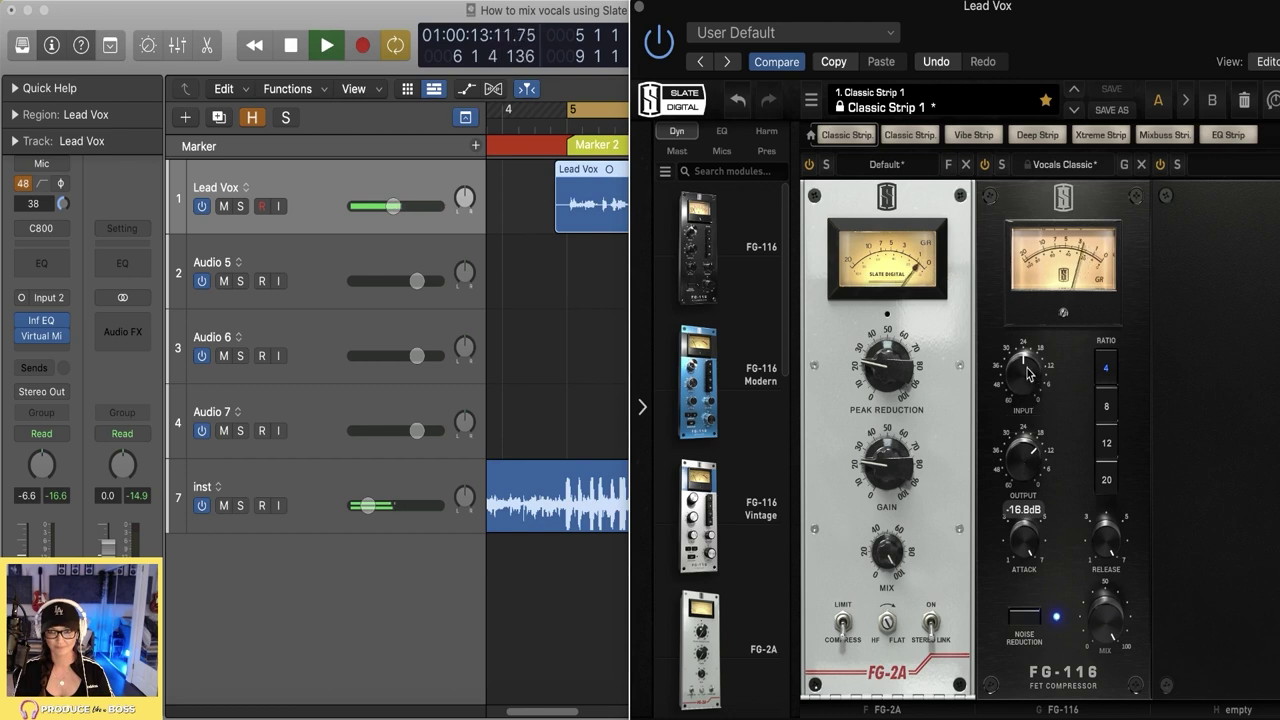
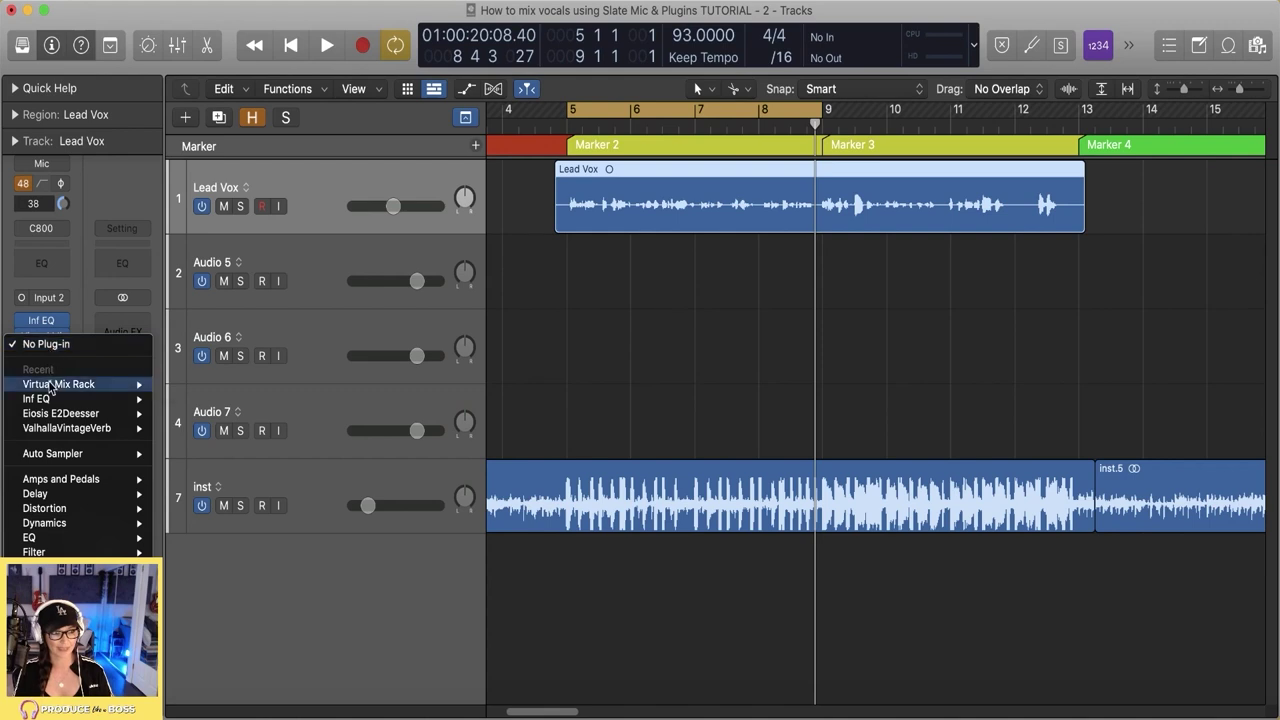
- Insert a second mono Inf EQ after the Virtual Mix Rack on the Lead Vox track
{"action": "left_click", "coordinate": [171, 401]}
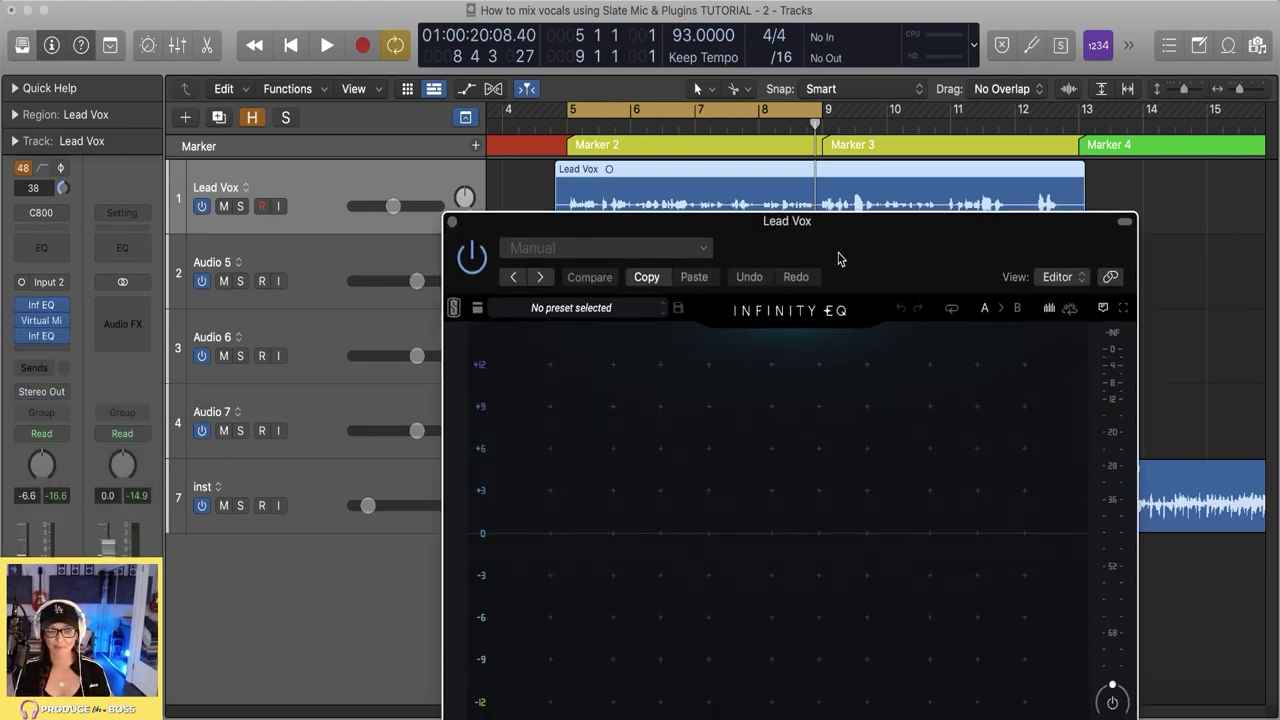
{"action": "left_click_drag", "start_coordinate": [838, 259], "coordinate": [845, 201]}
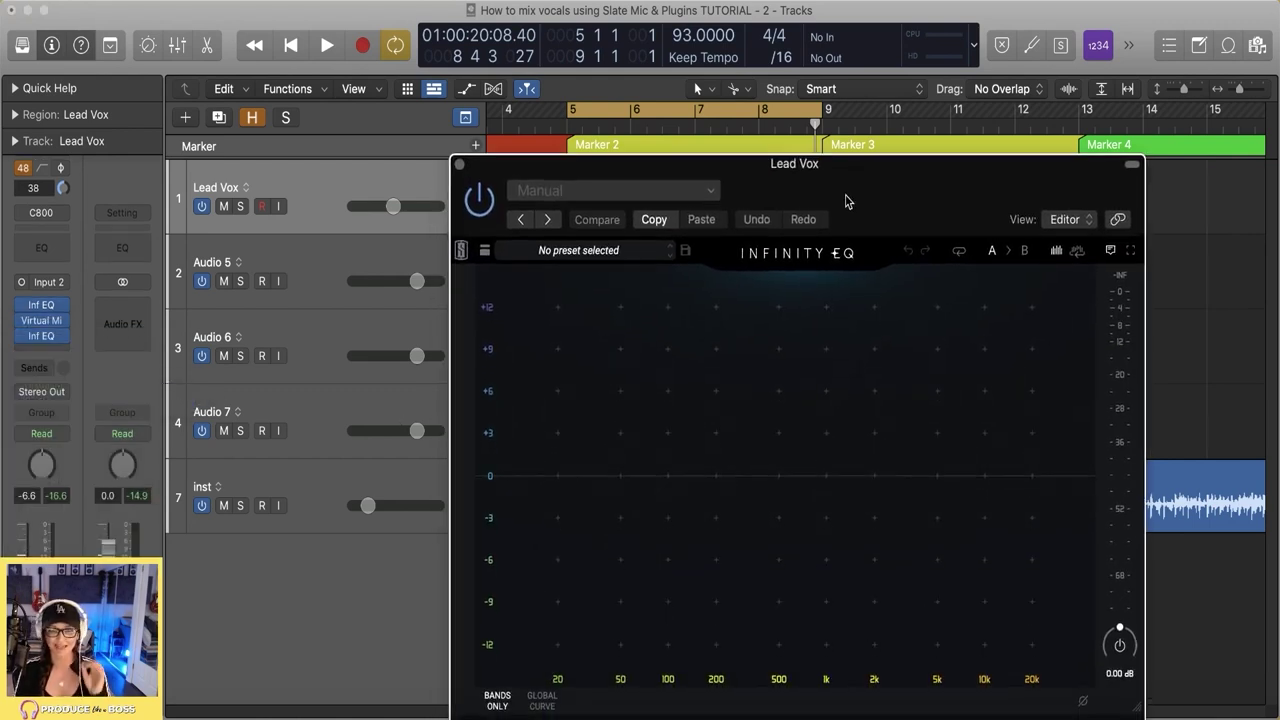
{"action": "left_click_drag", "start_coordinate": [824, 193], "coordinate": [710, 66]}
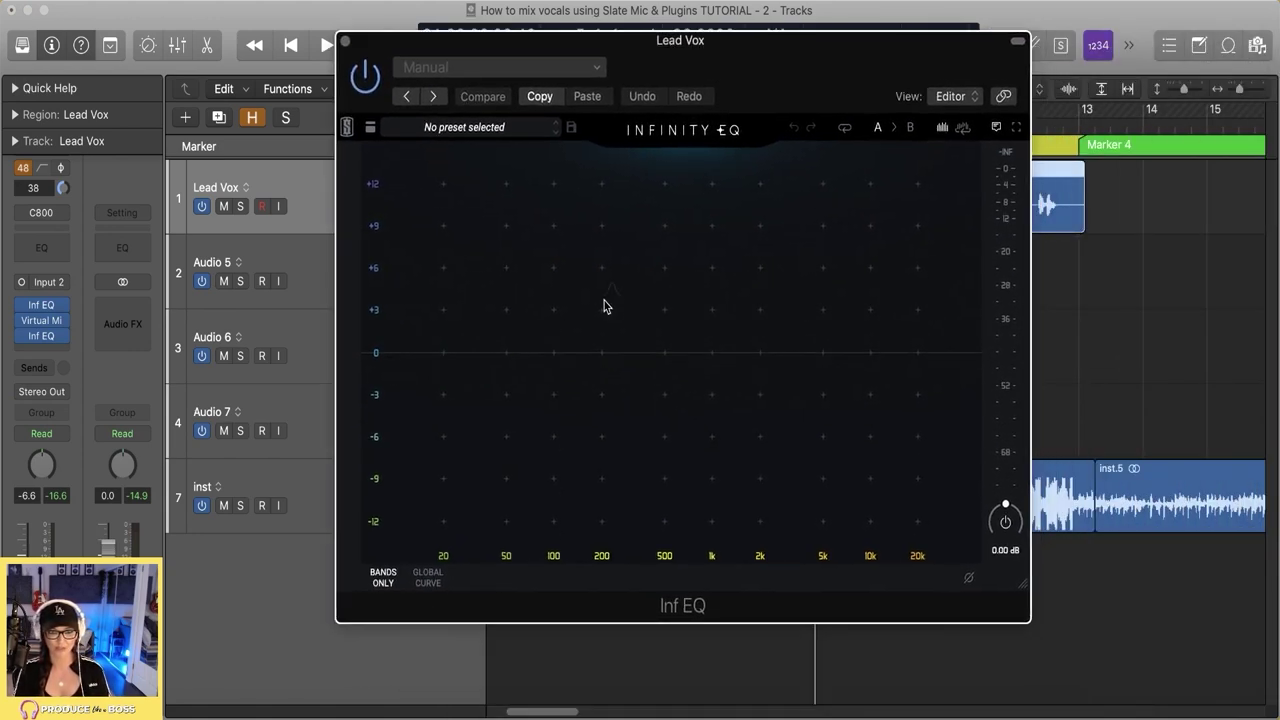
- Add a low-frequency bell band in the new Infinity EQ and set it by ear to a 2.08 dB cut at about 141 Hz
{"action": "left_click", "coordinate": [567, 355]}
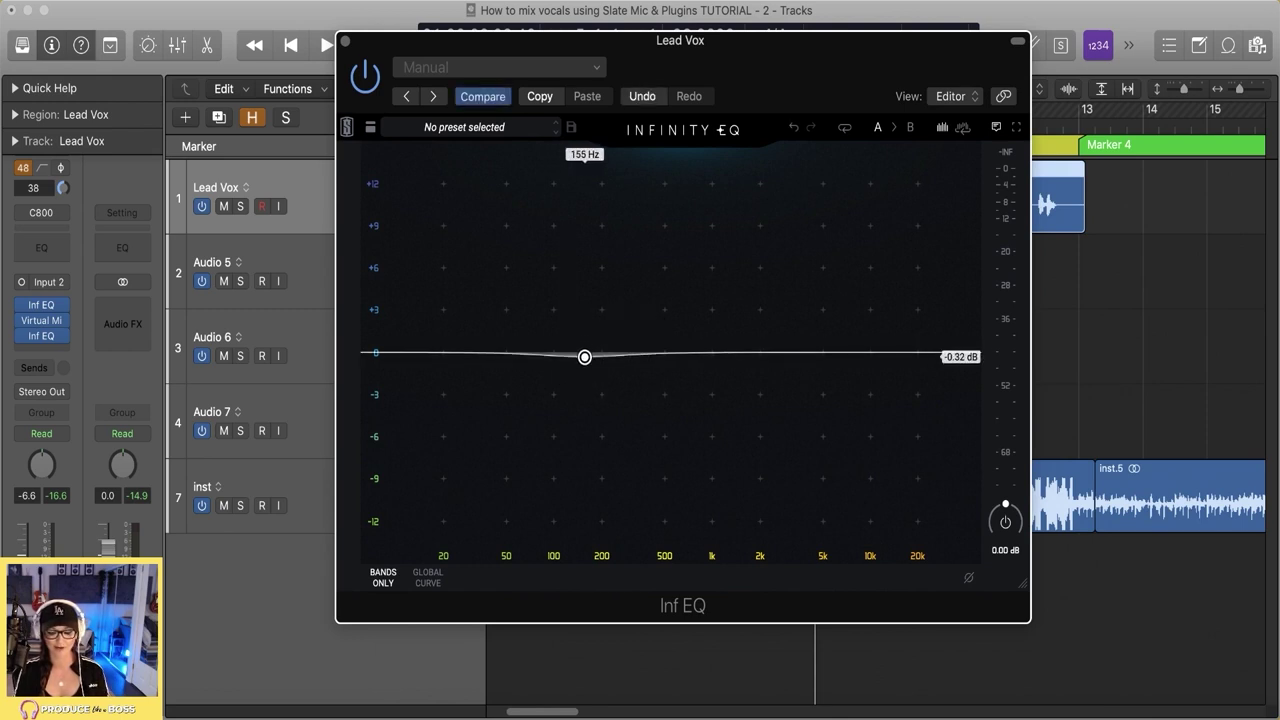
{"action": "key", "text": "space"}
{"action": "left_click_drag", "start_coordinate": [579, 373], "coordinate": [623, 390]}
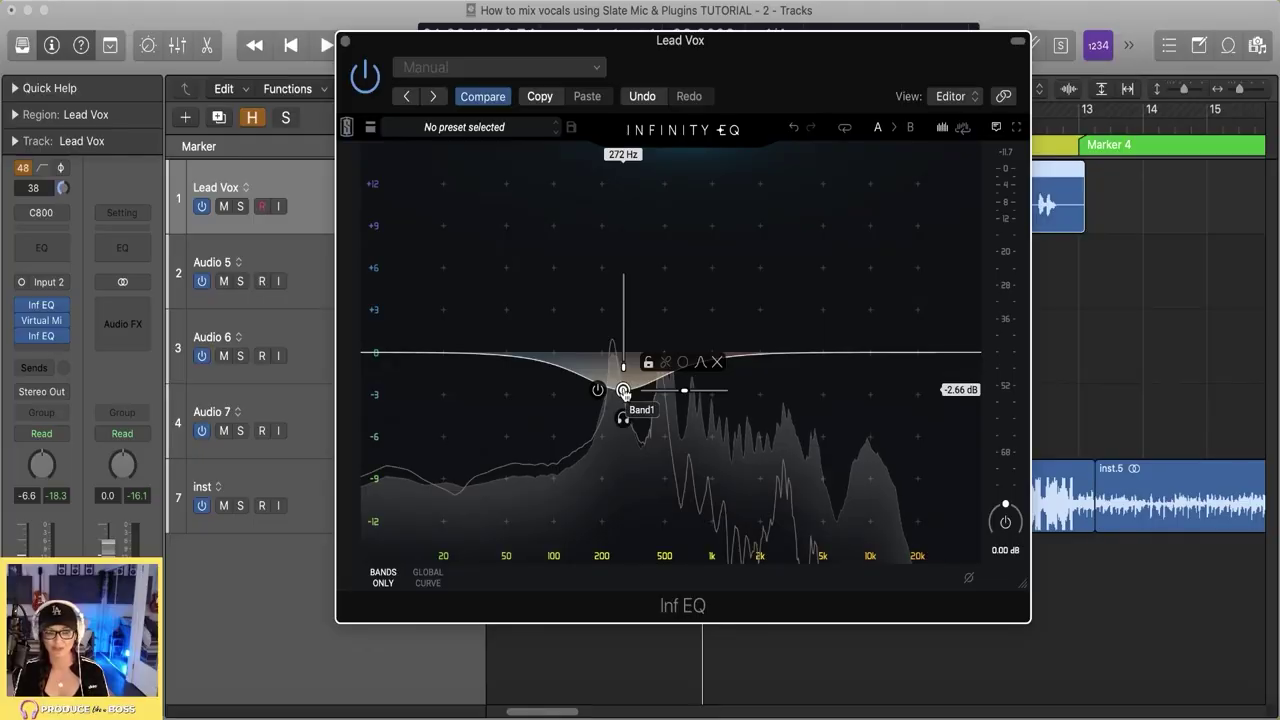
{"action": "key", "text": "space"}
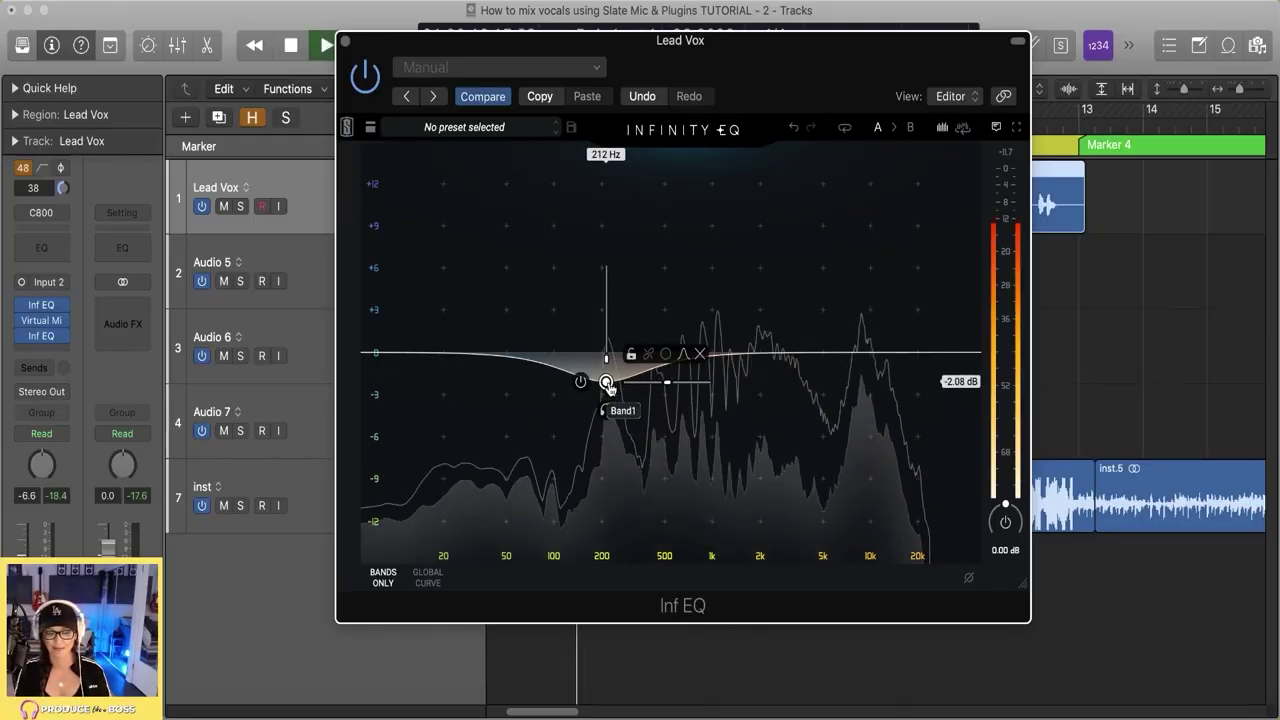
{"action": "left_click_drag", "start_coordinate": [607, 386], "coordinate": [597, 385]}
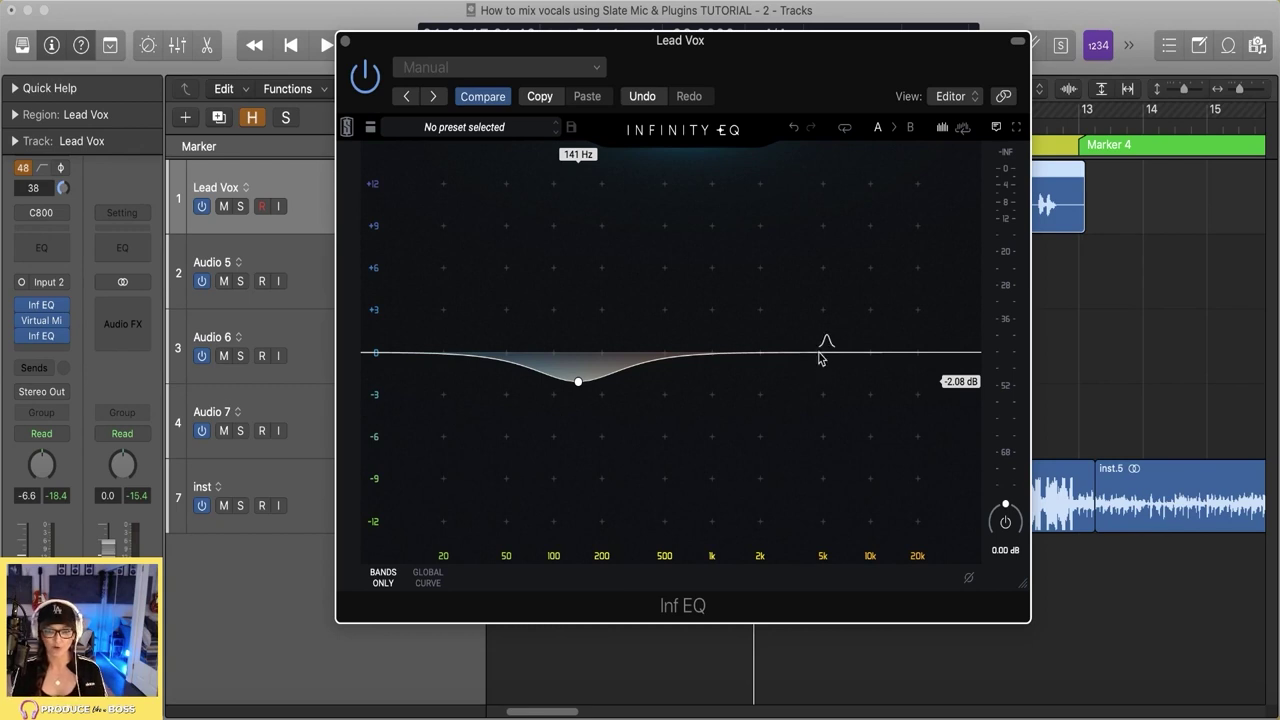
- Add a second bell band in the upper mids and set it by ear to a 2.01 dB boost at about 3.18 kHz
{"action": "left_click", "coordinate": [820, 356]}
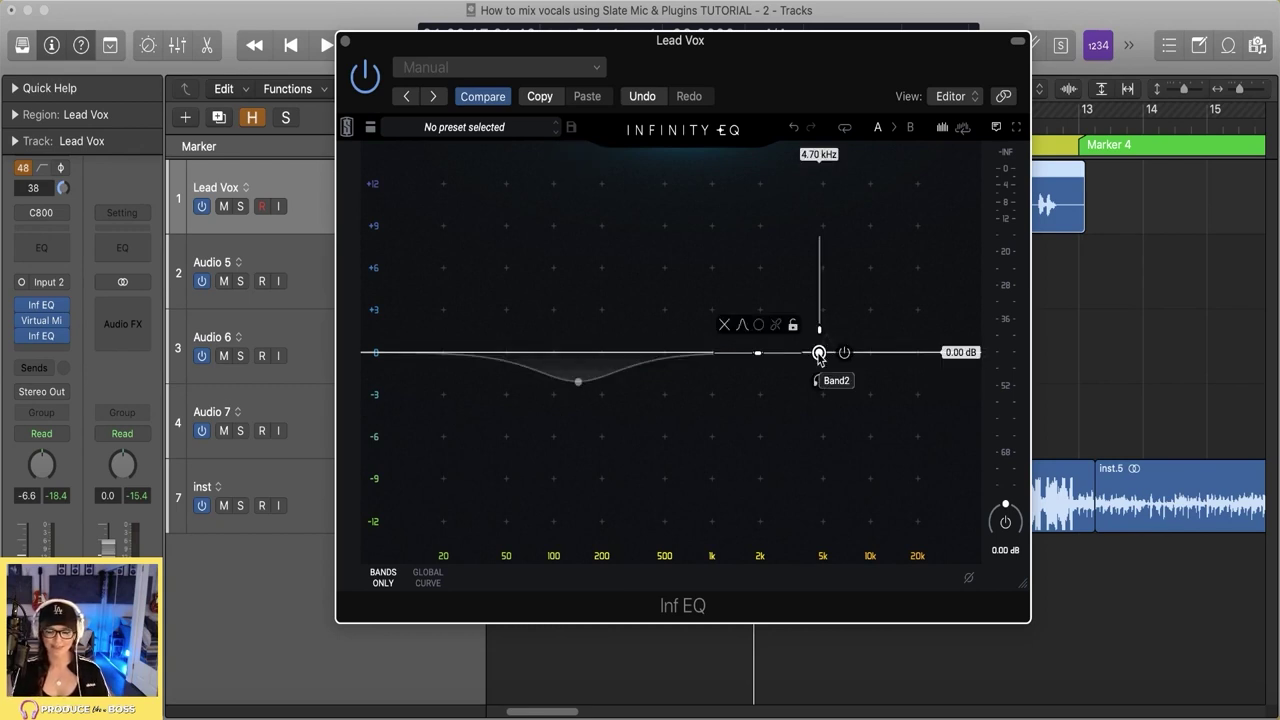
{"action": "key", "text": "space"}
{"action": "left_click_drag", "start_coordinate": [819, 354], "coordinate": [809, 333]}
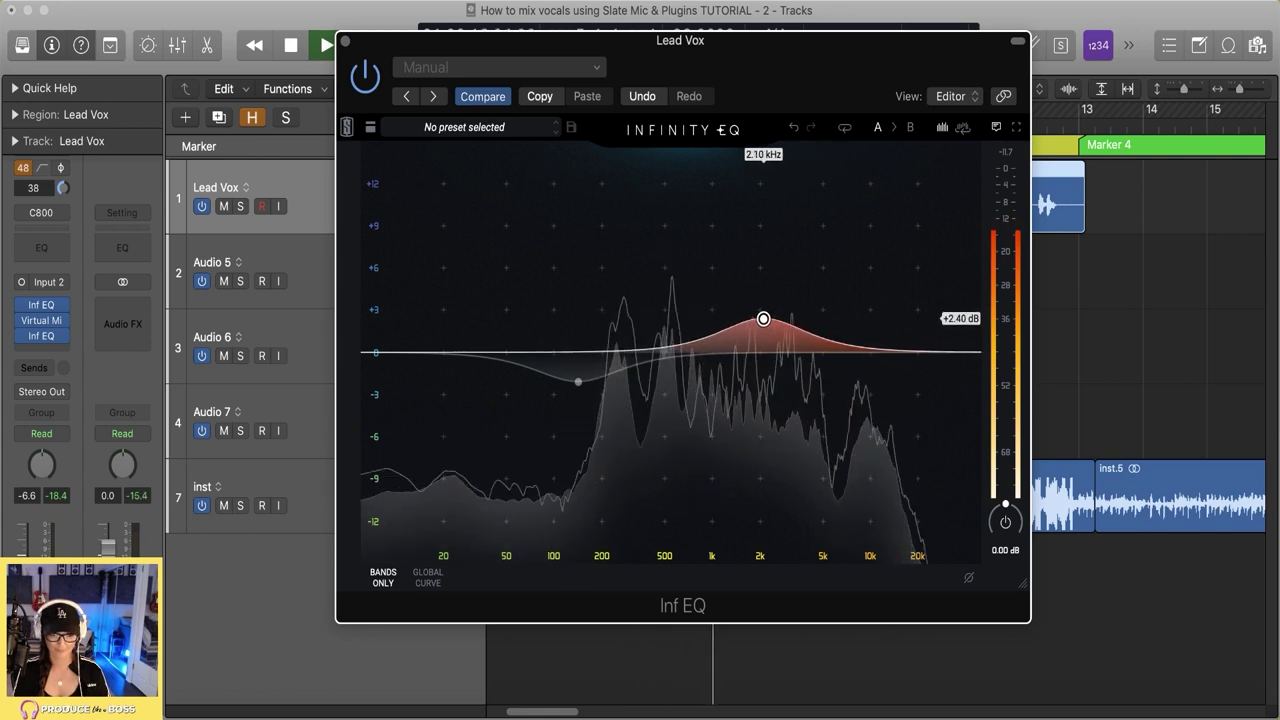
{"action": "left_click_drag", "start_coordinate": [786, 324], "coordinate": [792, 324]}
{"action": "key", "text": "space"}
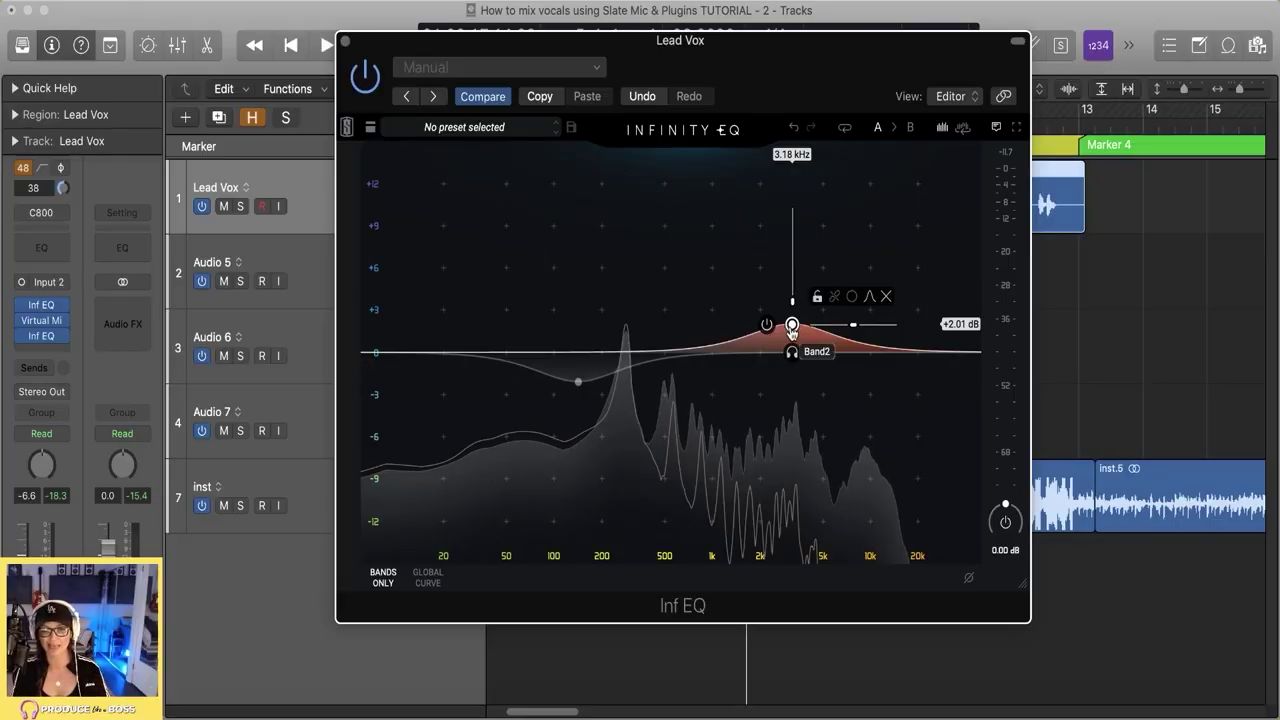
- Audition the upper-mid band with an exaggerated 7.26 dB boost at 2.51 kHz, and settle it at a boost of about 2 dB
{"action": "key", "text": "space"}
{"action": "left_click_drag", "start_coordinate": [791, 325], "coordinate": [780, 313]}
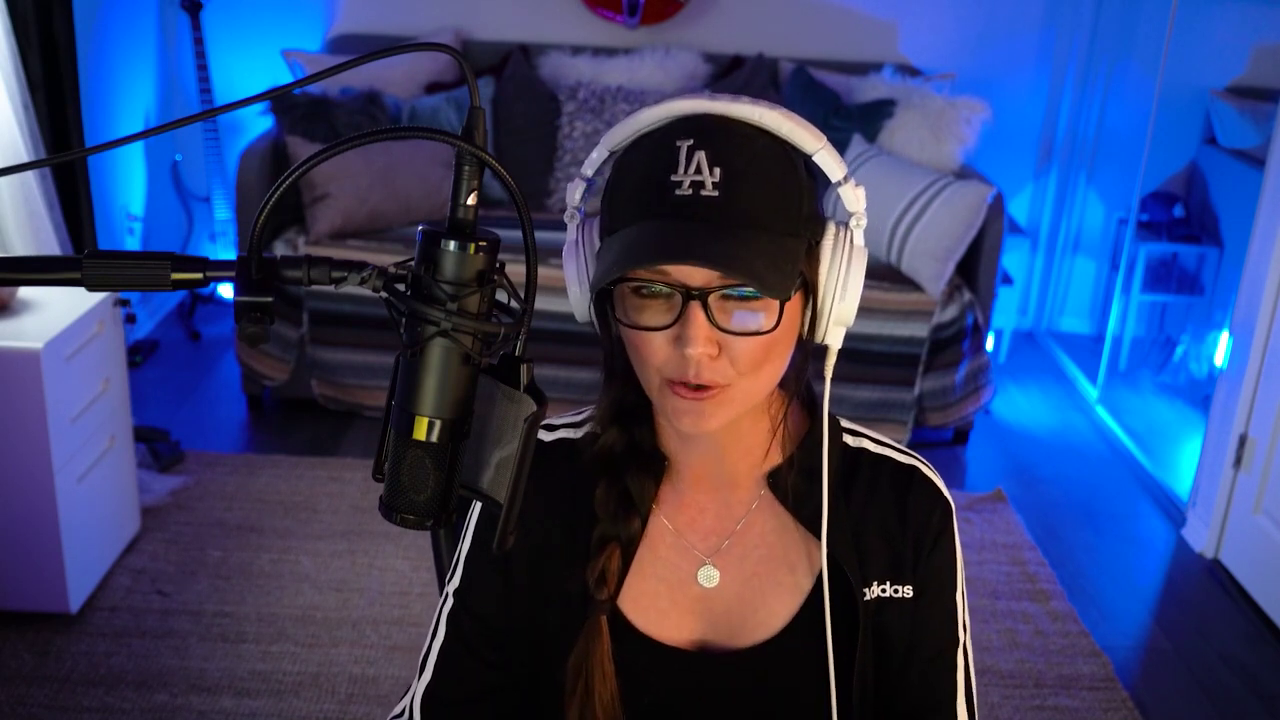
{"action": "mouse_move", "coordinate": [777, 325]}
{"action": "left_mouse_down"}
{"action": "mouse_move", "coordinate": [779, 226]}
{"action": "mouse_move", "coordinate": [770, 320]}
{"action": "mouse_move", "coordinate": [784, 324]}
{"action": "left_mouse_up"}
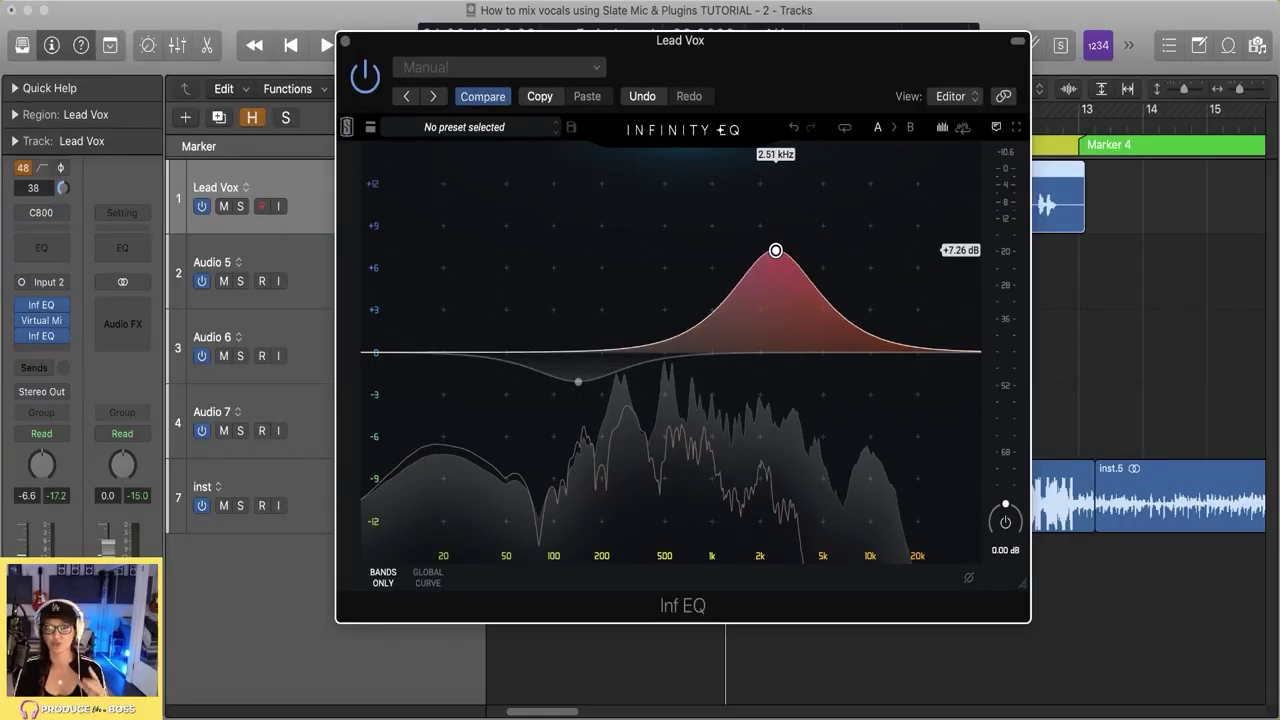
{"action": "key", "text": "space"}
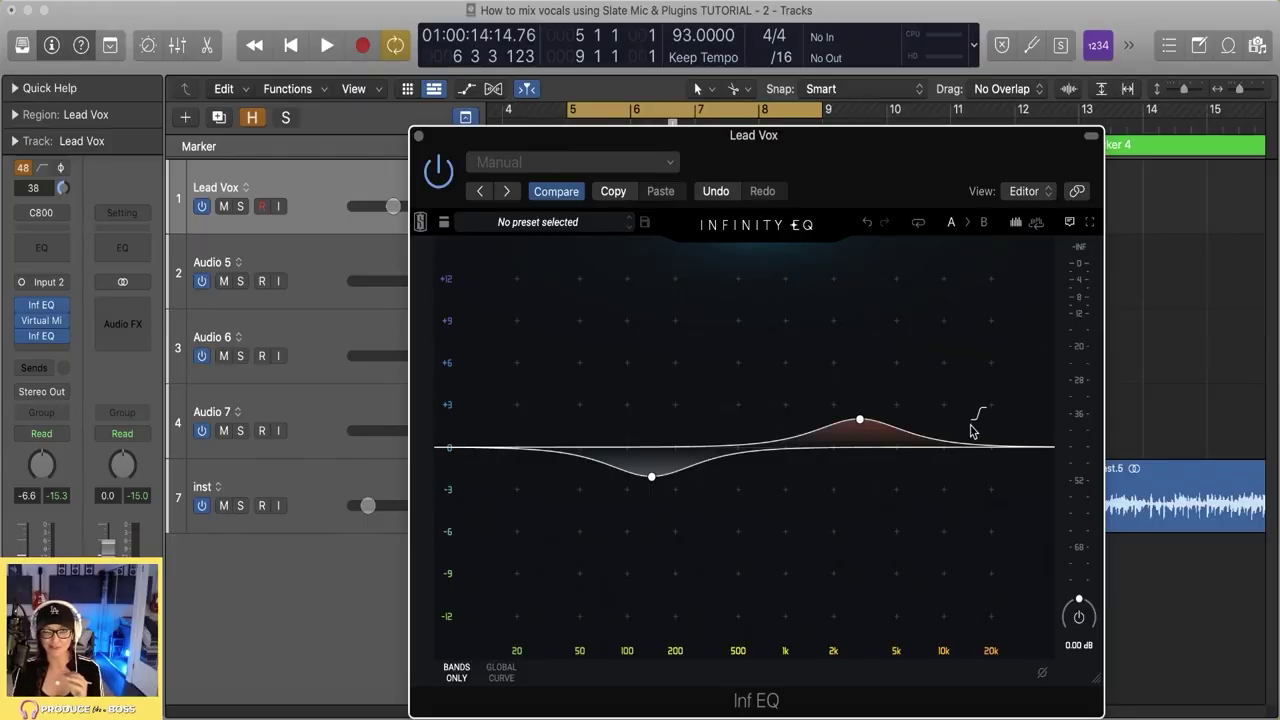
- Add a high-shelf band, adjust it during playback to a 1.10 dB boost at 12.6 kHz, and close the EQ
{"action": "left_click", "coordinate": [962, 447]}
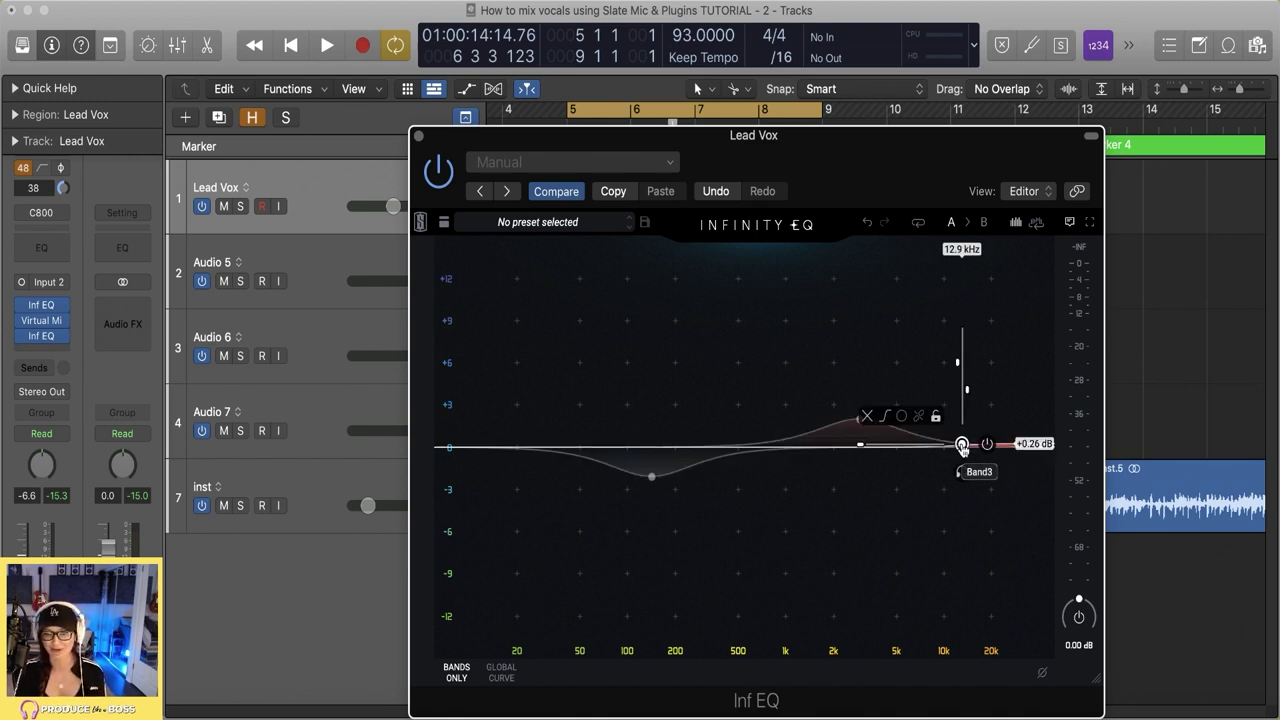
{"action": "left_click_drag", "start_coordinate": [964, 447], "coordinate": [965, 440]}
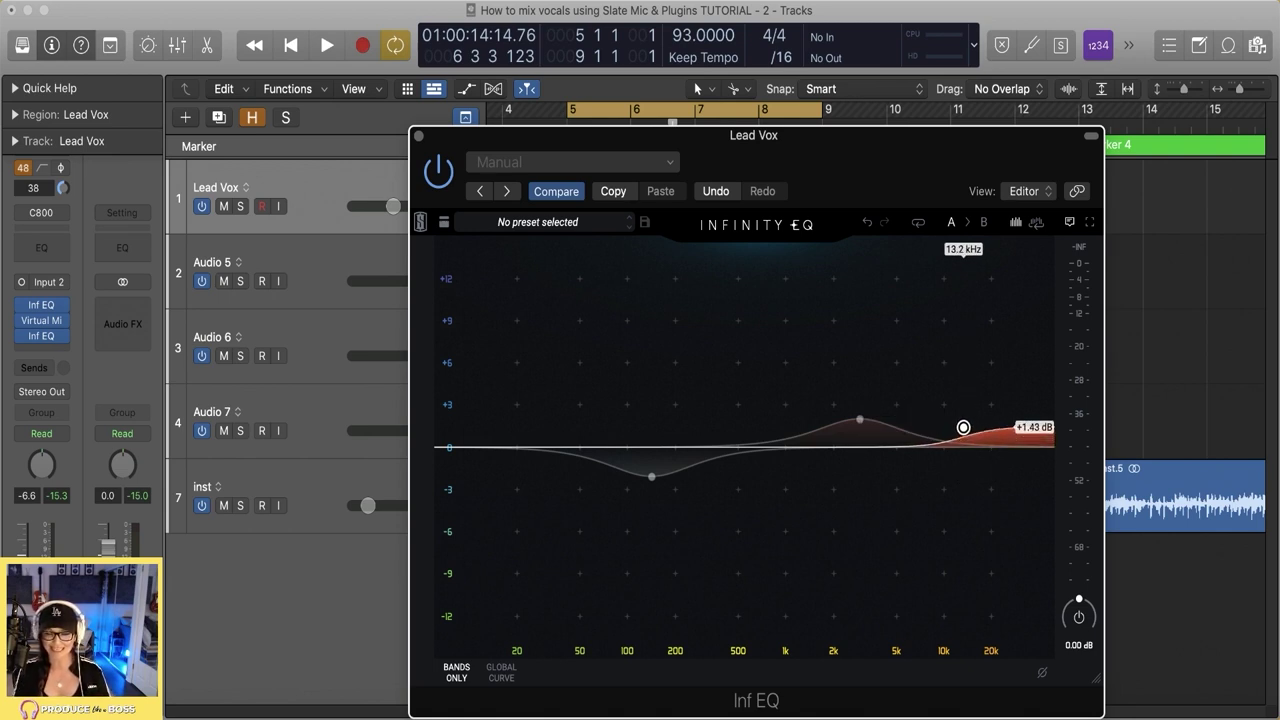
{"action": "left_click", "coordinate": [963, 428]}
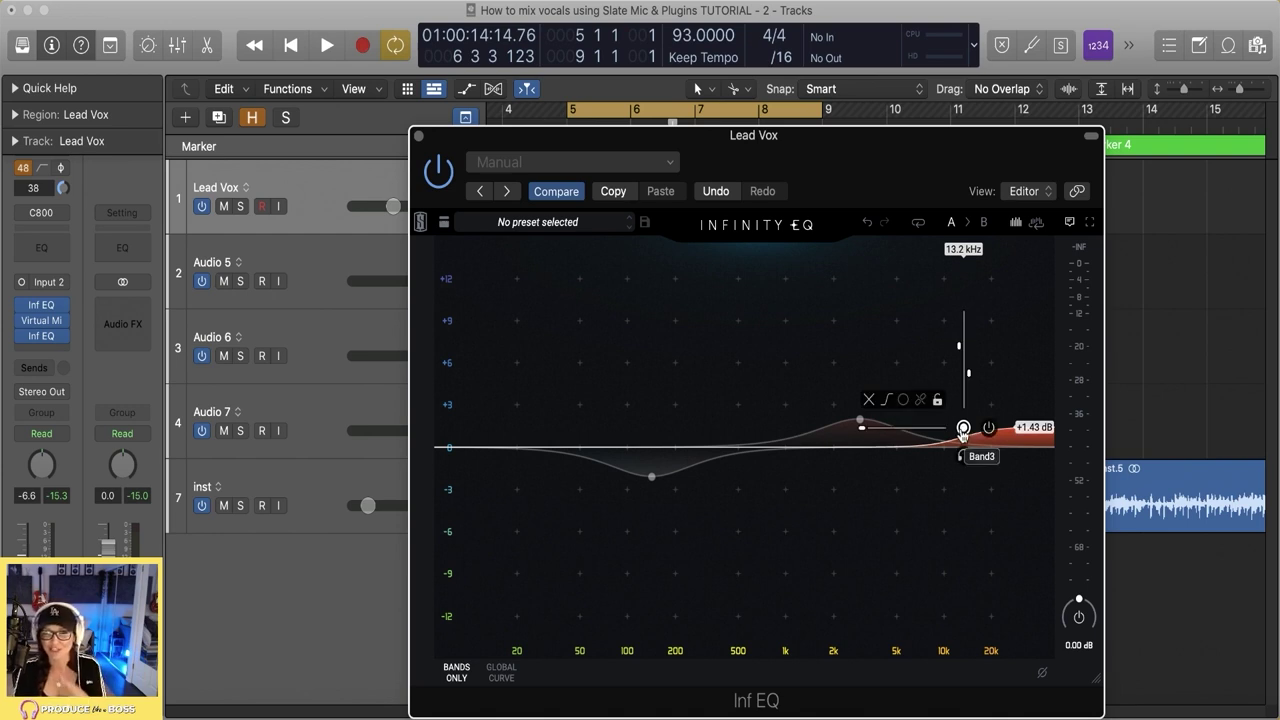
{"action": "key", "text": "space"}
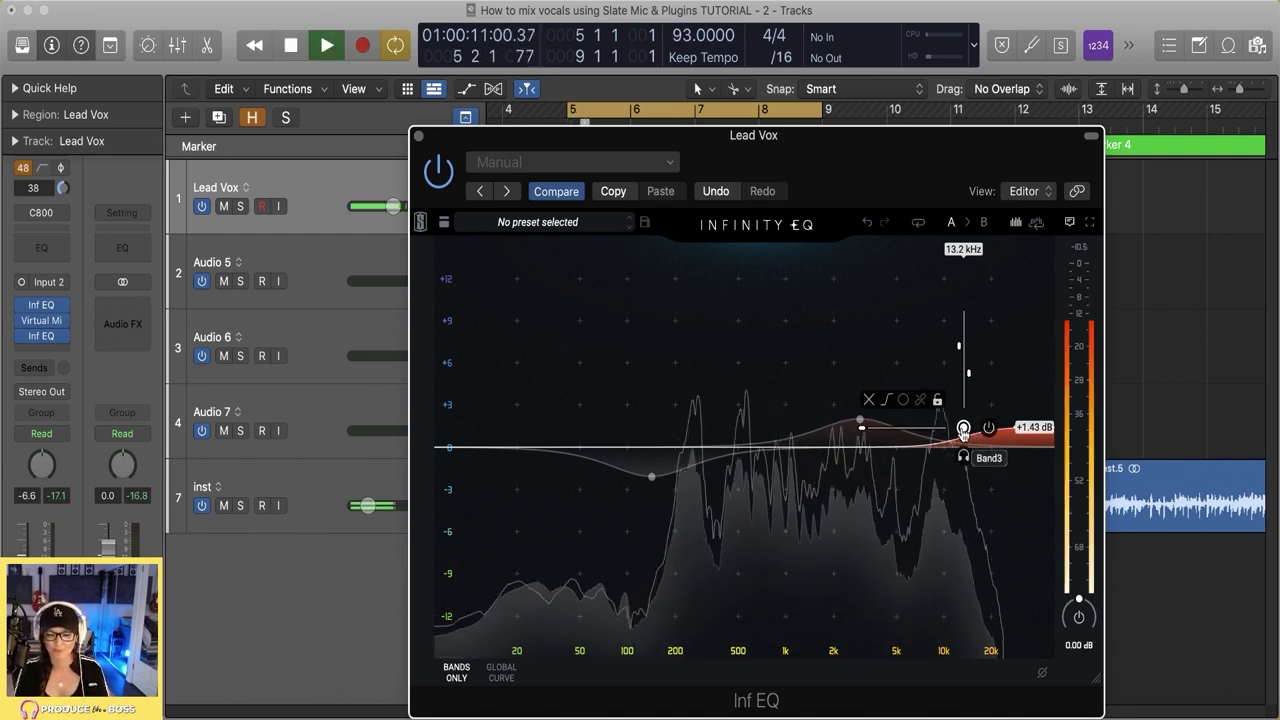
{"action": "mouse_move", "coordinate": [963, 430]}
{"action": "left_mouse_down"}
{"action": "mouse_move", "coordinate": [968, 383]}
{"action": "mouse_move", "coordinate": [960, 431]}
{"action": "left_mouse_up"}
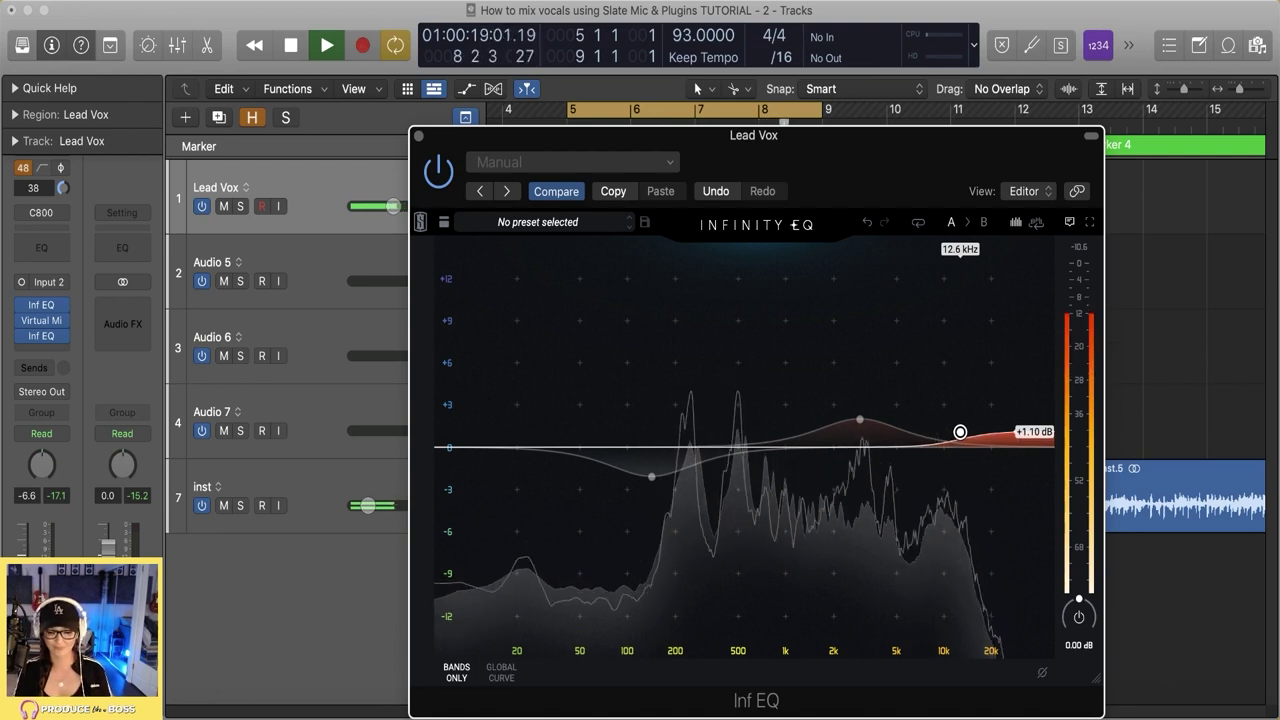
{"action": "key", "text": "space"}
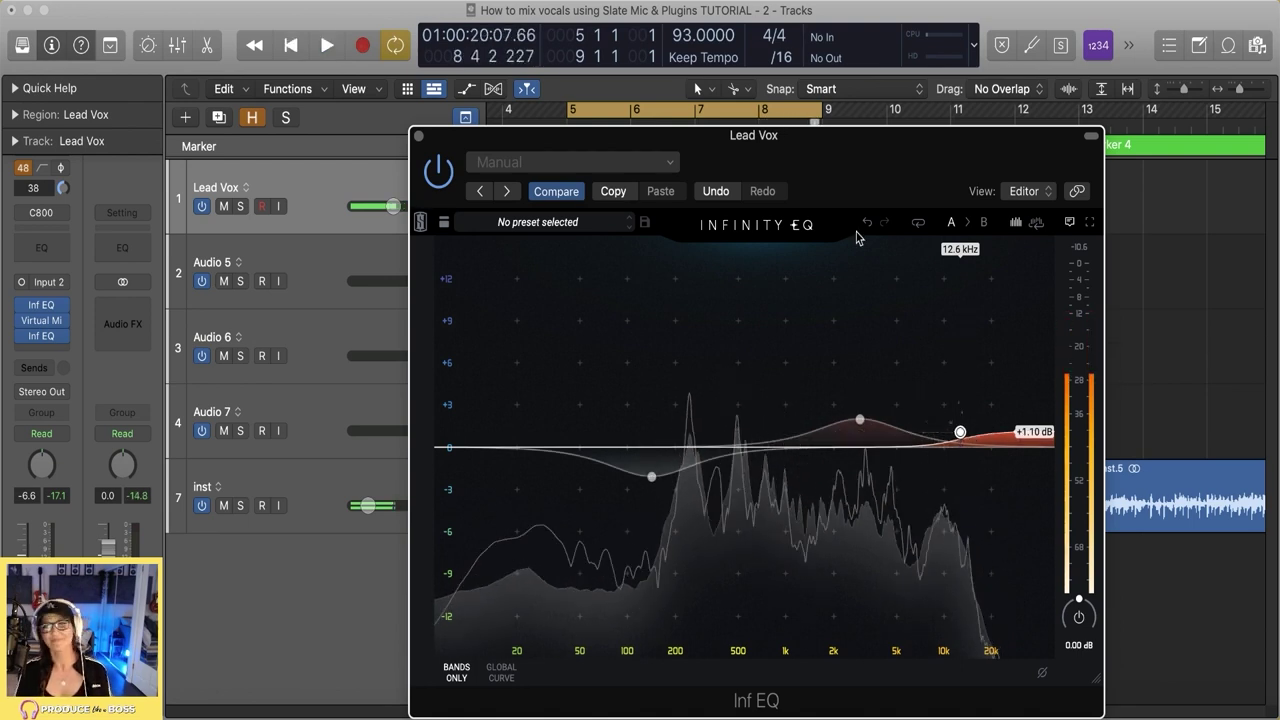
{"action": "left_click", "coordinate": [419, 136]}
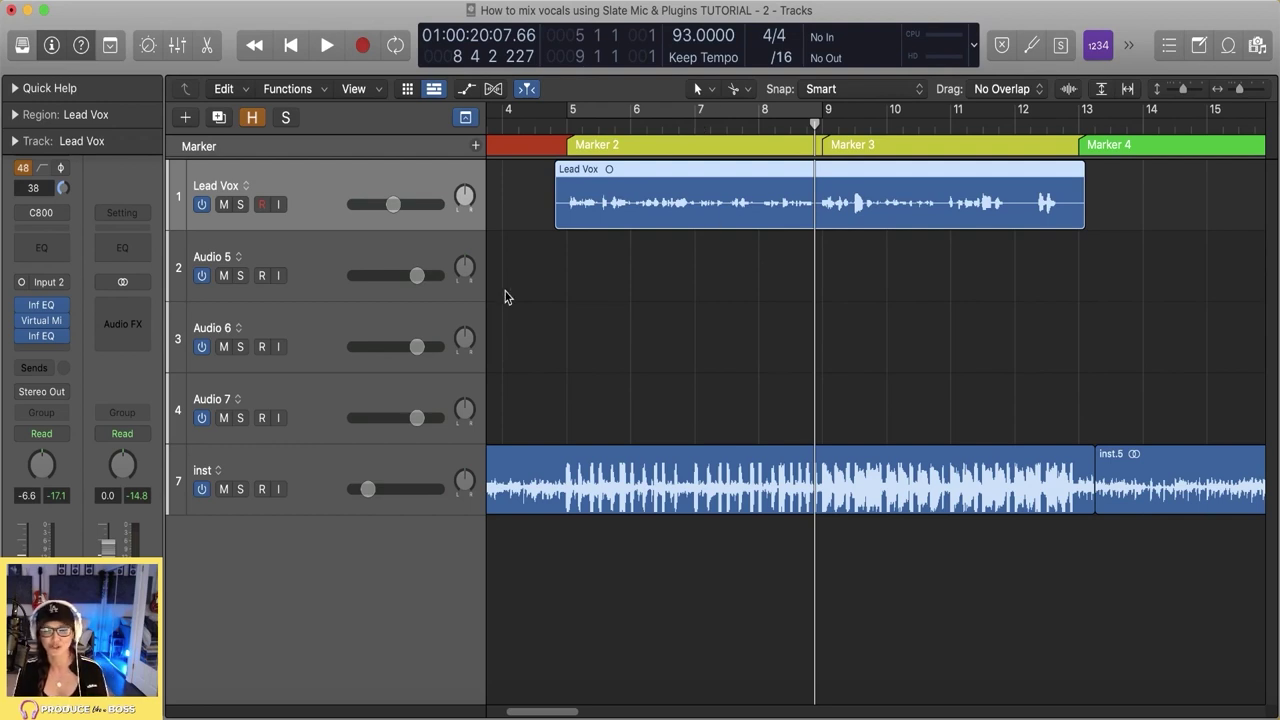
- Insert the Eiosis E2Deesser as the last plug-in on Lead Vox and load its Female Singing factory preset
{"action": "left_click", "coordinate": [50, 351]}
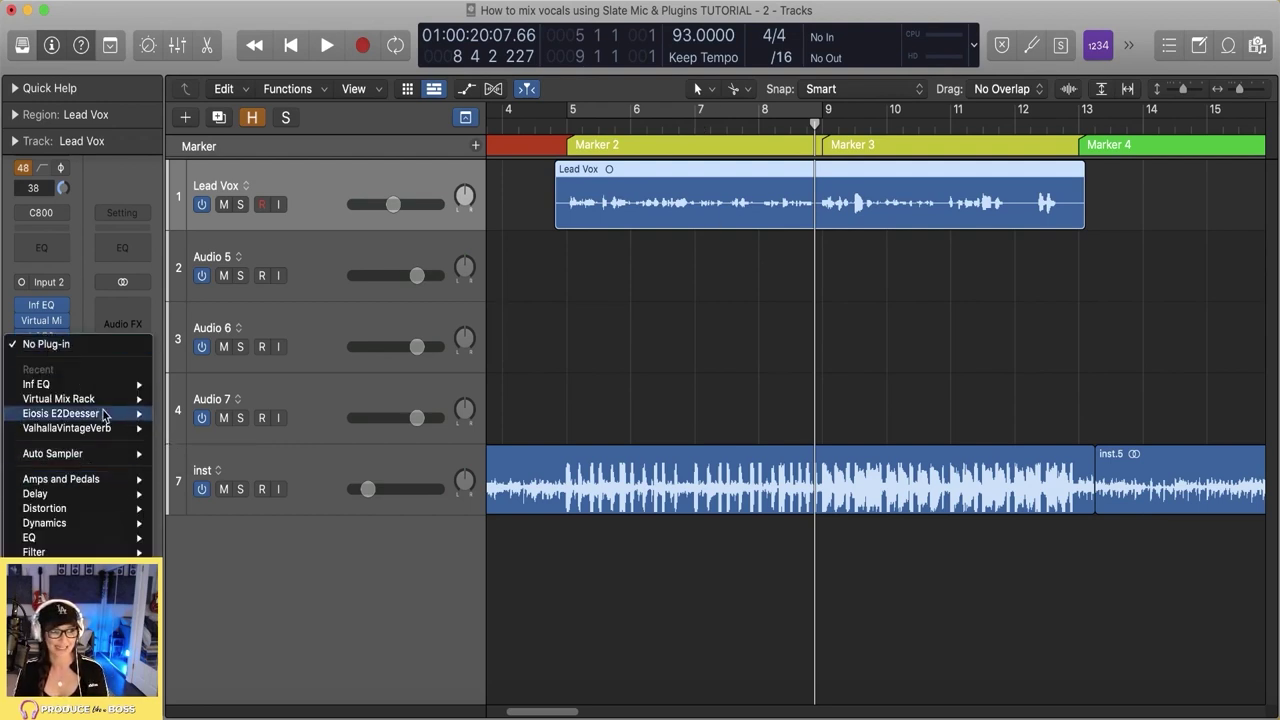
{"action": "left_click", "coordinate": [184, 413]}
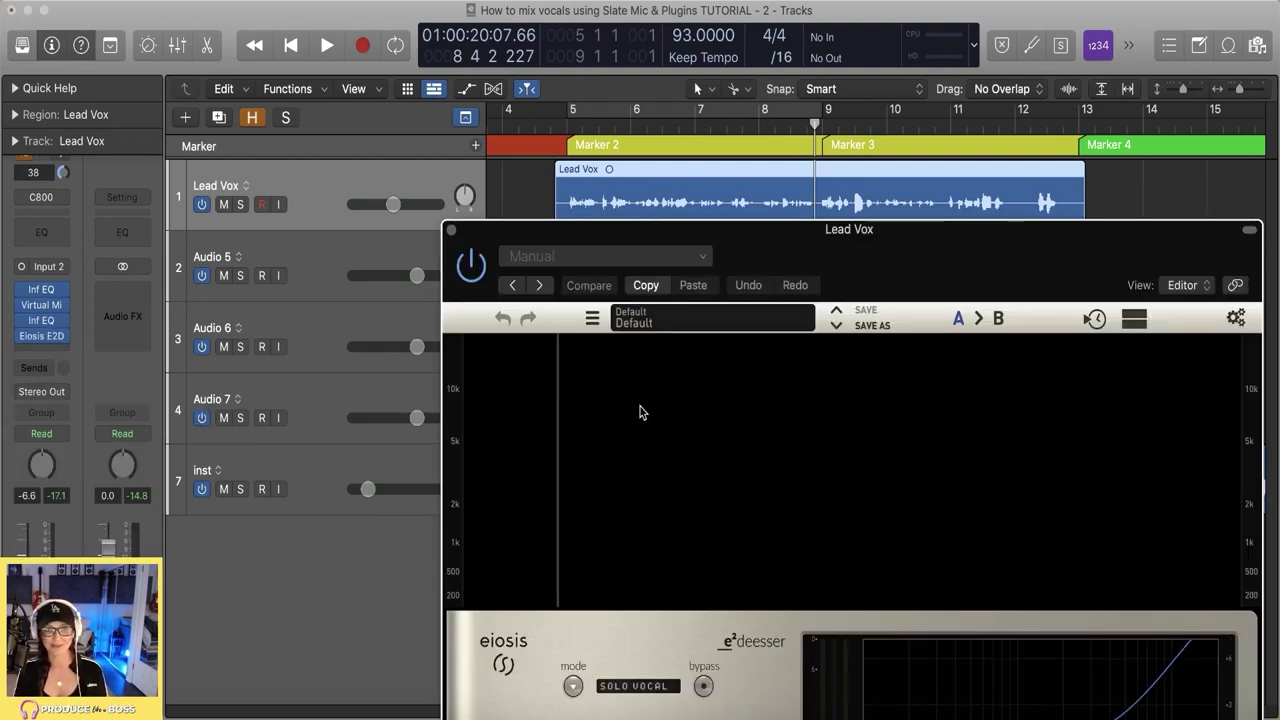
{"action": "left_click_drag", "start_coordinate": [875, 281], "coordinate": [843, 149]}
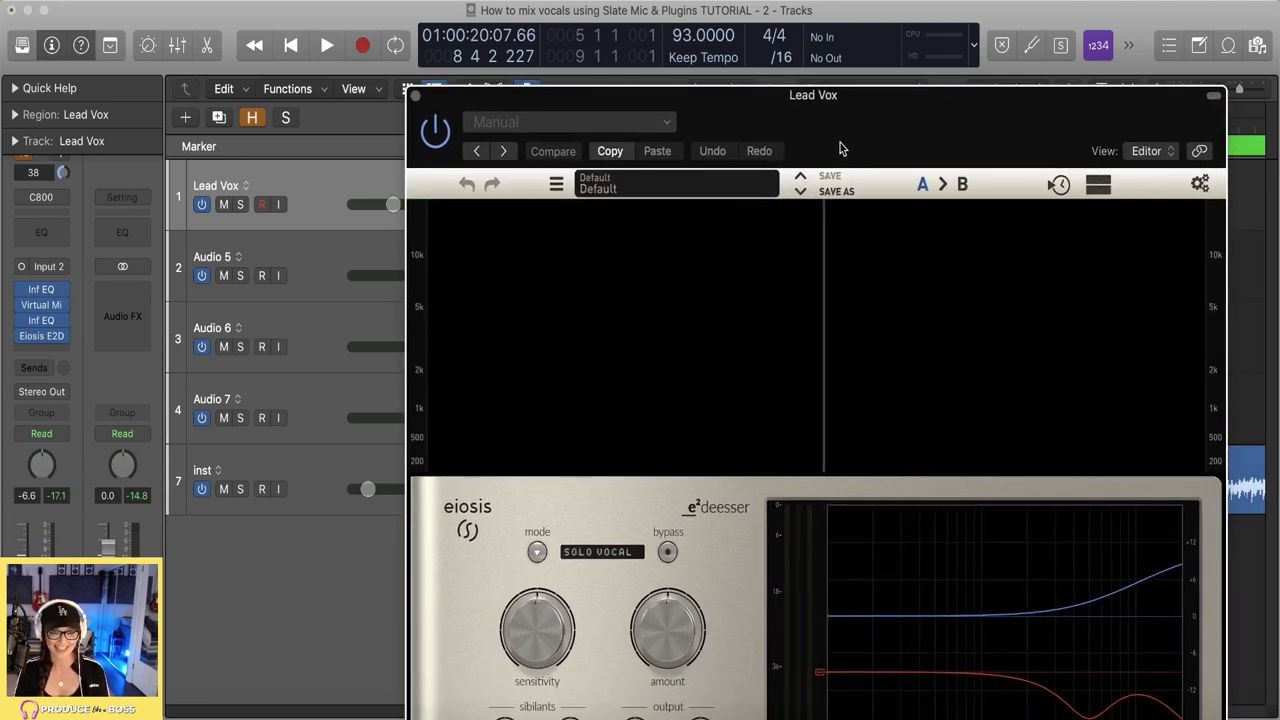
{"action": "left_click", "coordinate": [670, 186]}
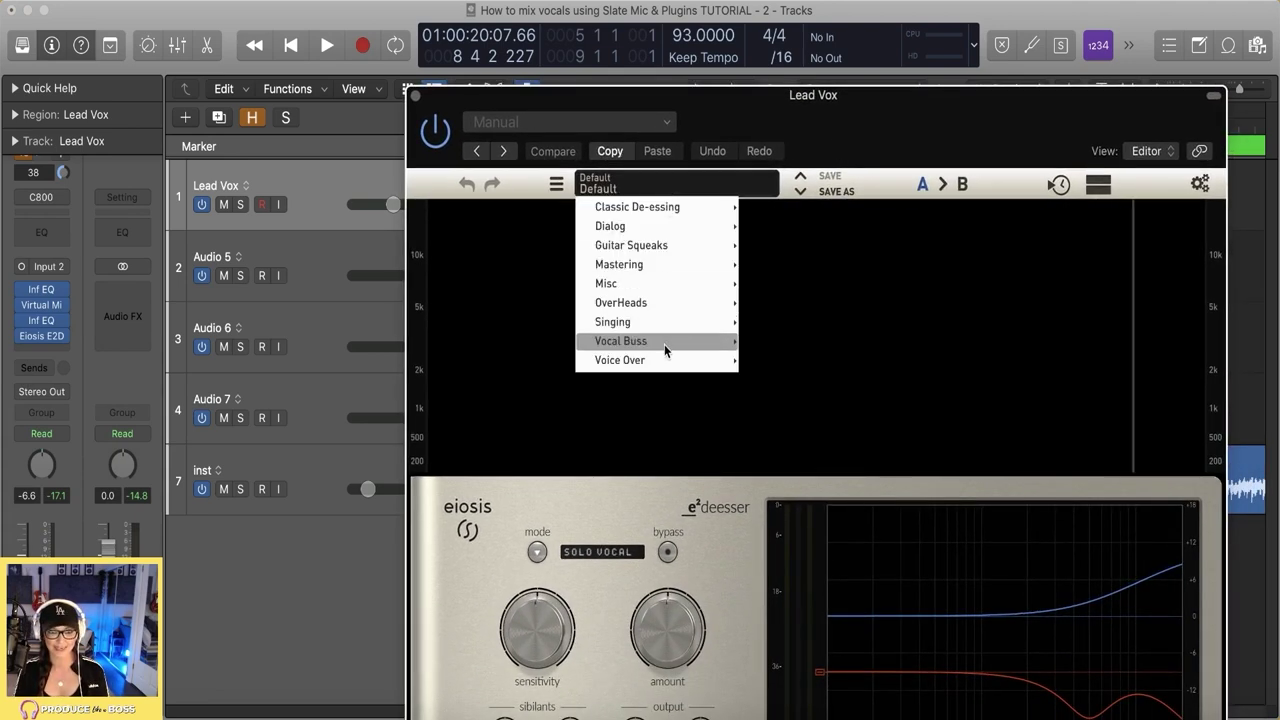
{"action": "mouse_move", "coordinate": [662, 324]}
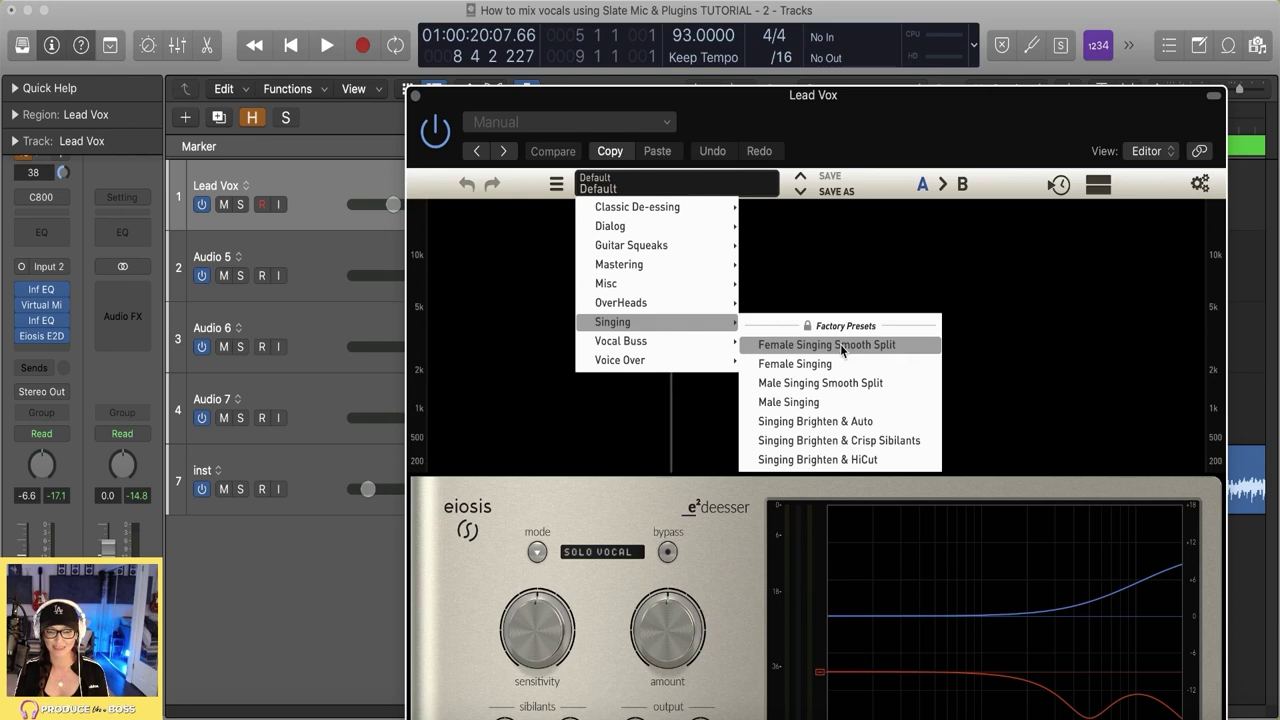
{"action": "left_click", "coordinate": [834, 364]}
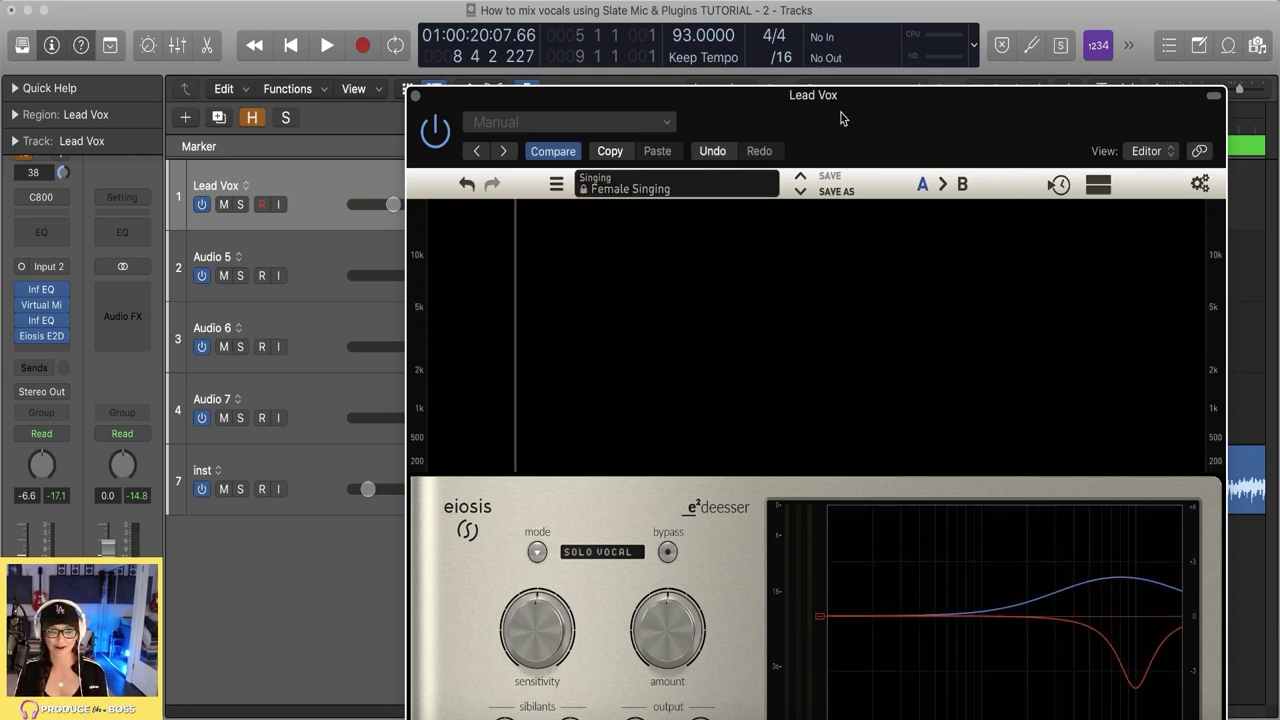
- Play the vocal through the de-esser while nudging its amount to 51.6%, and turn on the cycle range for bars 9 to 13
{"action": "left_click_drag", "start_coordinate": [923, 96], "coordinate": [848, 9]}
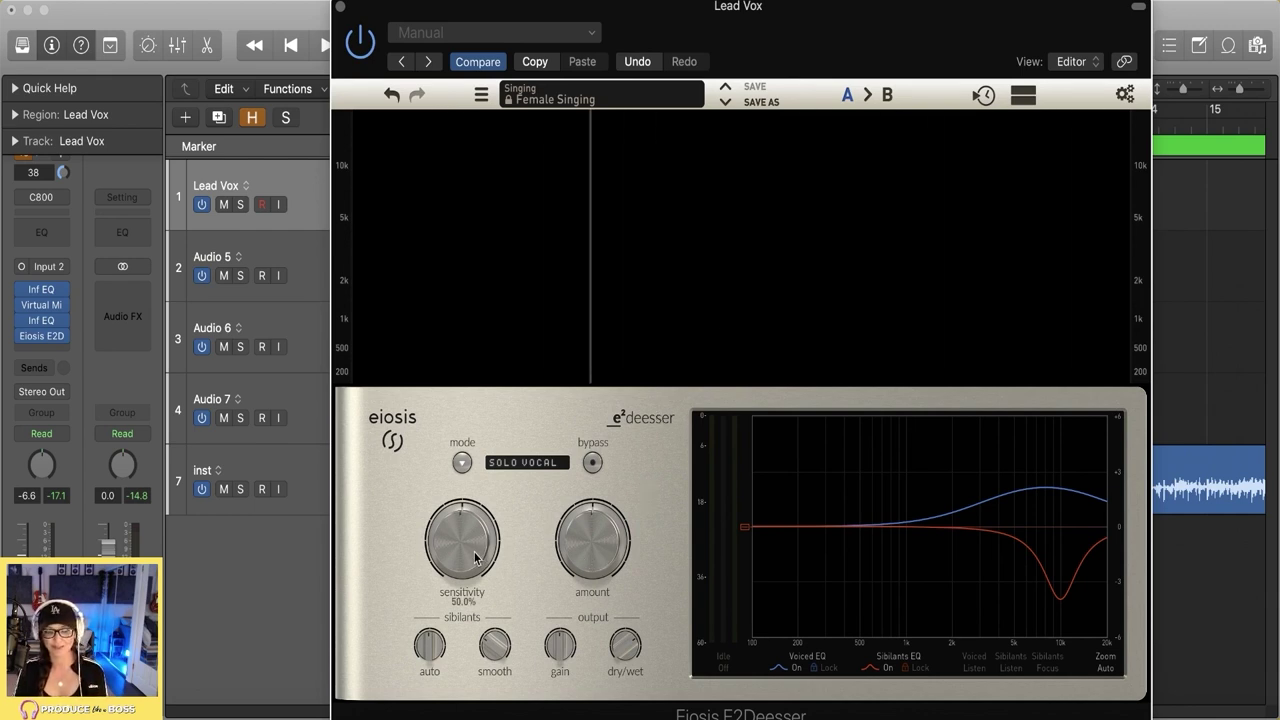
{"action": "mouse_move", "coordinate": [577, 565]}
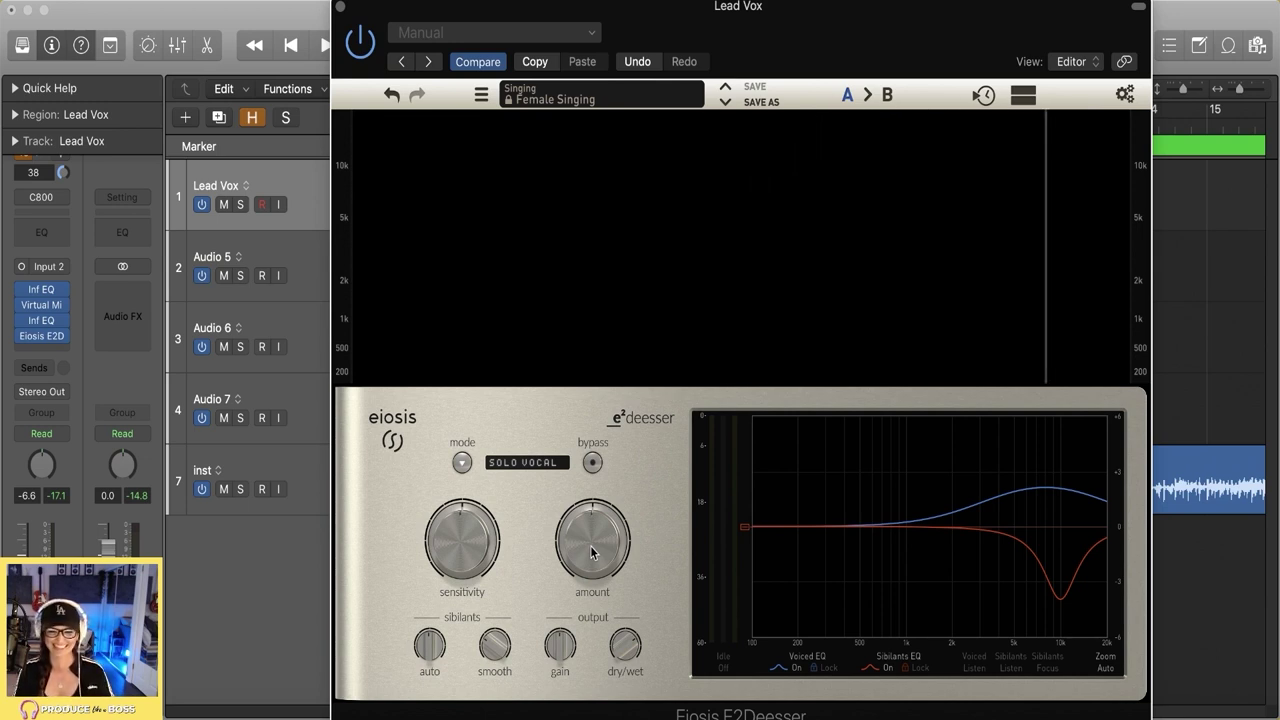
{"action": "key", "text": "space"}
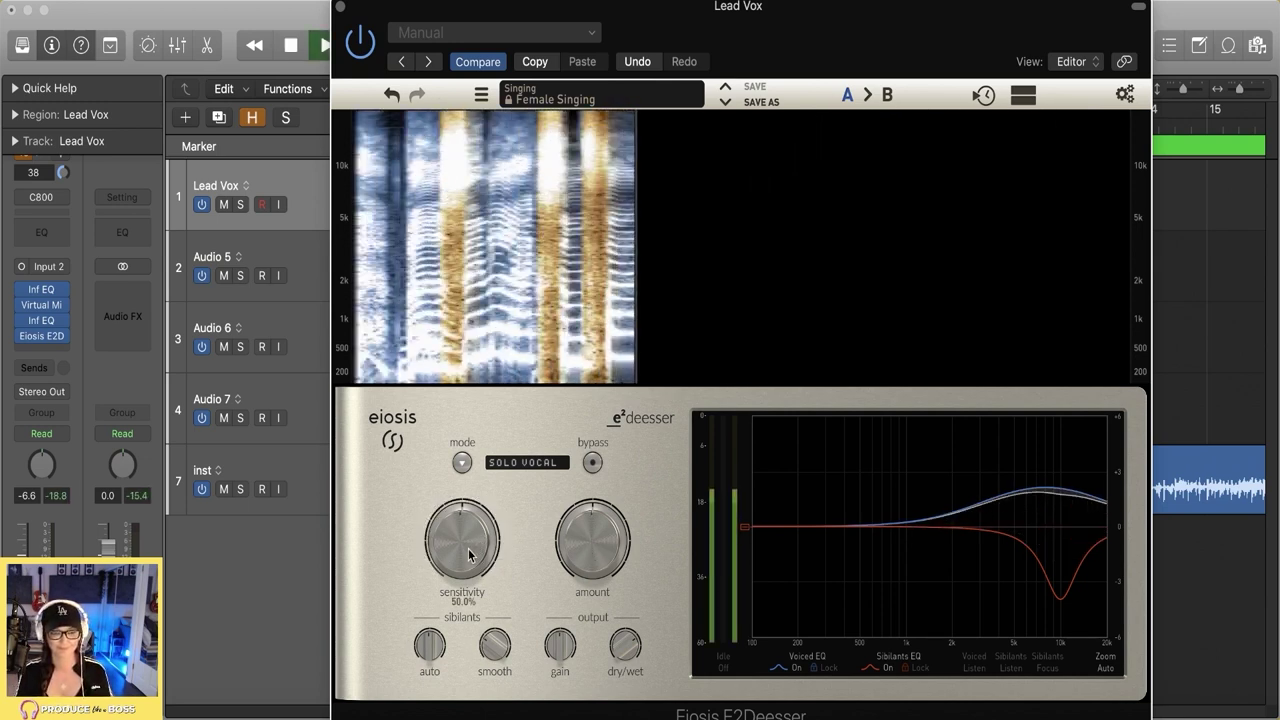
{"action": "left_click_drag", "start_coordinate": [593, 545], "coordinate": [595, 530]}
{"action": "key", "text": "space"}
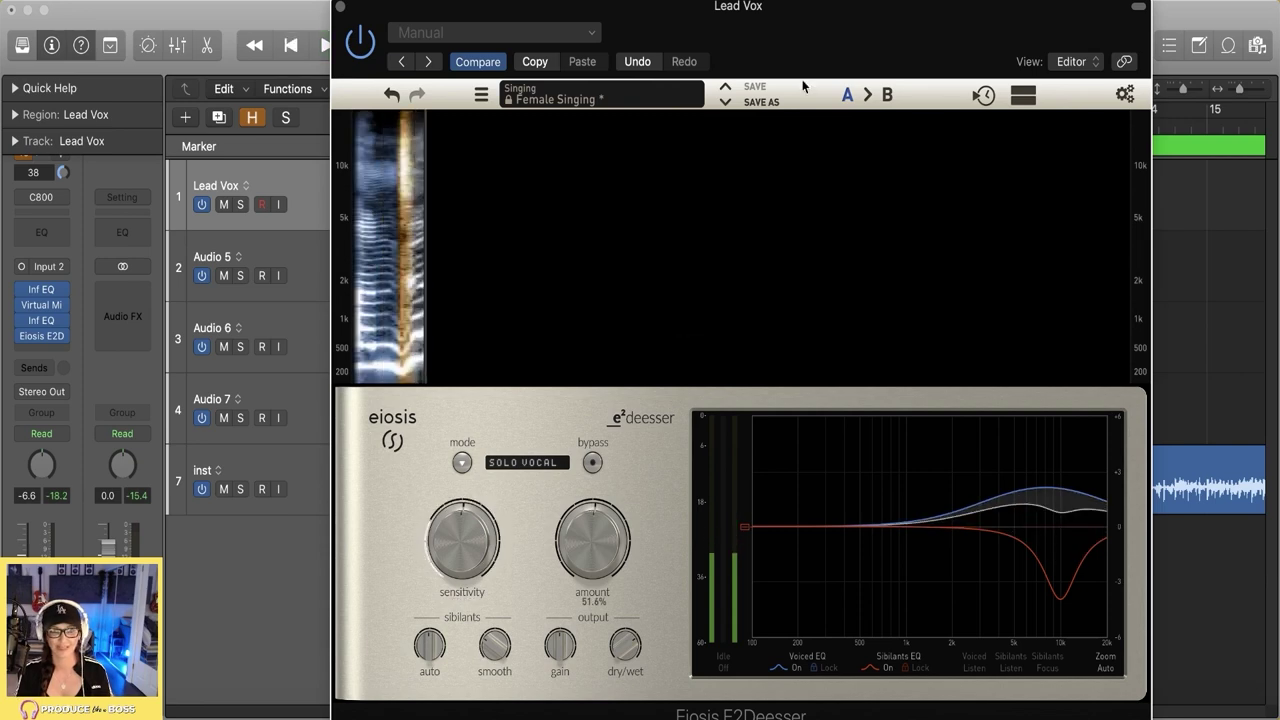
{"action": "left_click_drag", "start_coordinate": [813, 50], "coordinate": [863, 220]}
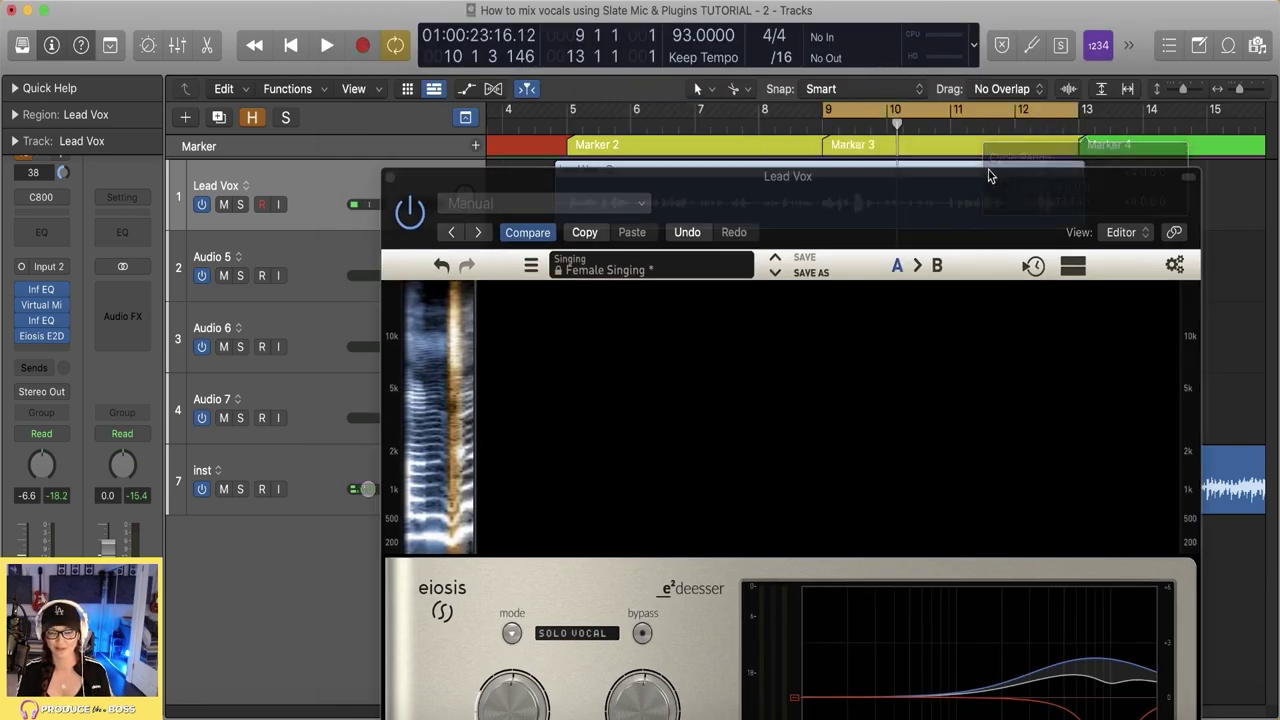
{"action": "left_click_drag", "start_coordinate": [836, 176], "coordinate": [788, 26]}
- During playback, raise the de-esser's sensitivity to 70.0% and its amount to 73.2%
{"action": "key", "text": "space"}
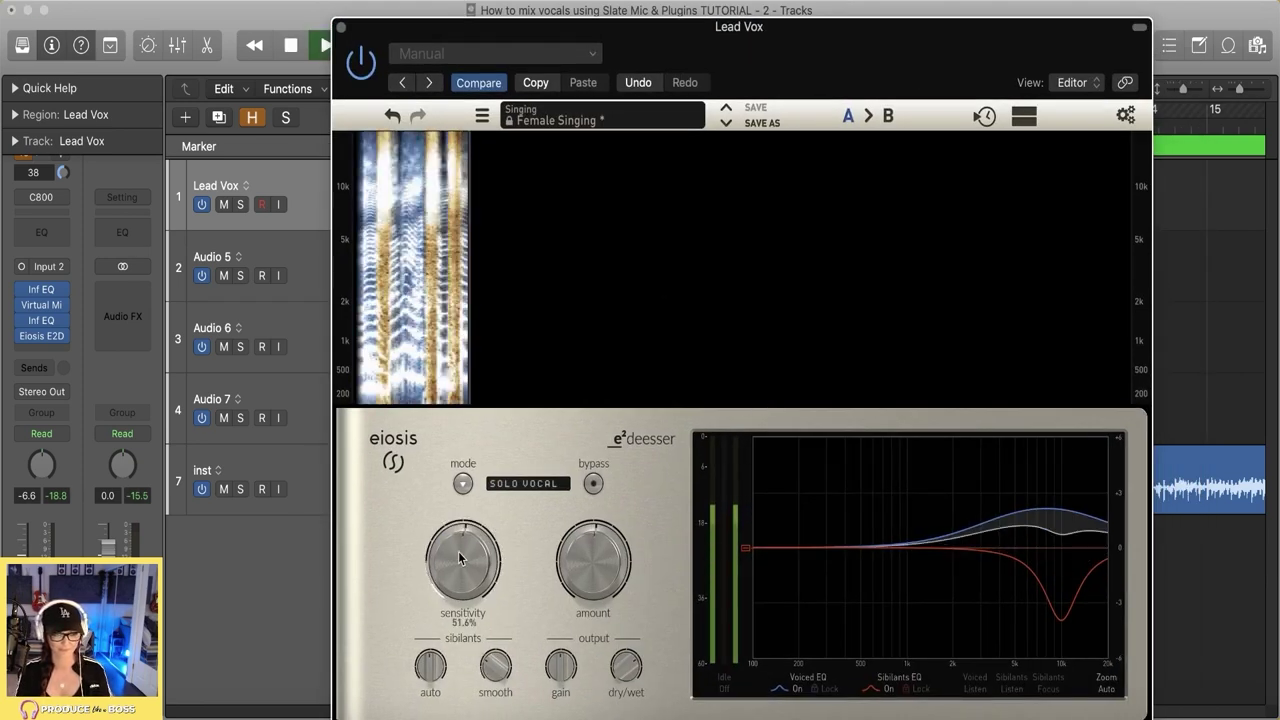
{"action": "mouse_move", "coordinate": [454, 554]}
{"action": "left_mouse_down"}
{"action": "mouse_move", "coordinate": [462, 528]}
{"action": "mouse_move", "coordinate": [463, 556]}
{"action": "left_mouse_up"}
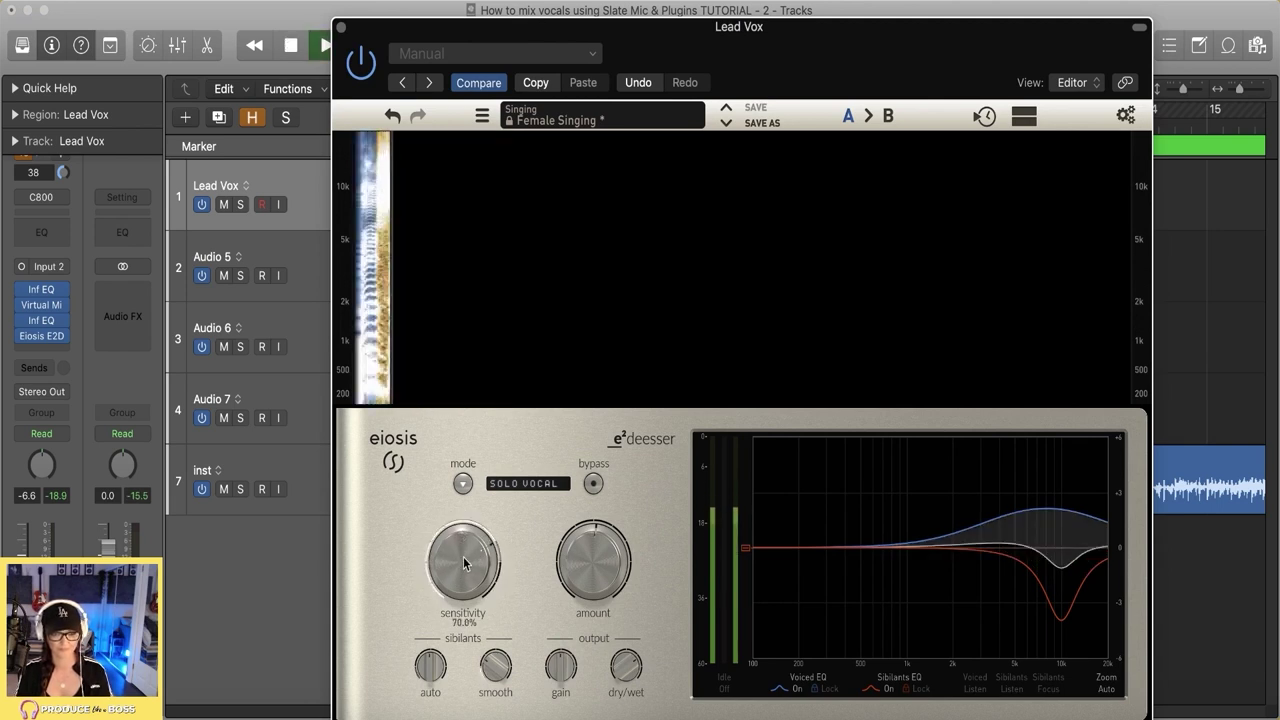
{"action": "left_click_drag", "start_coordinate": [617, 540], "coordinate": [618, 526]}
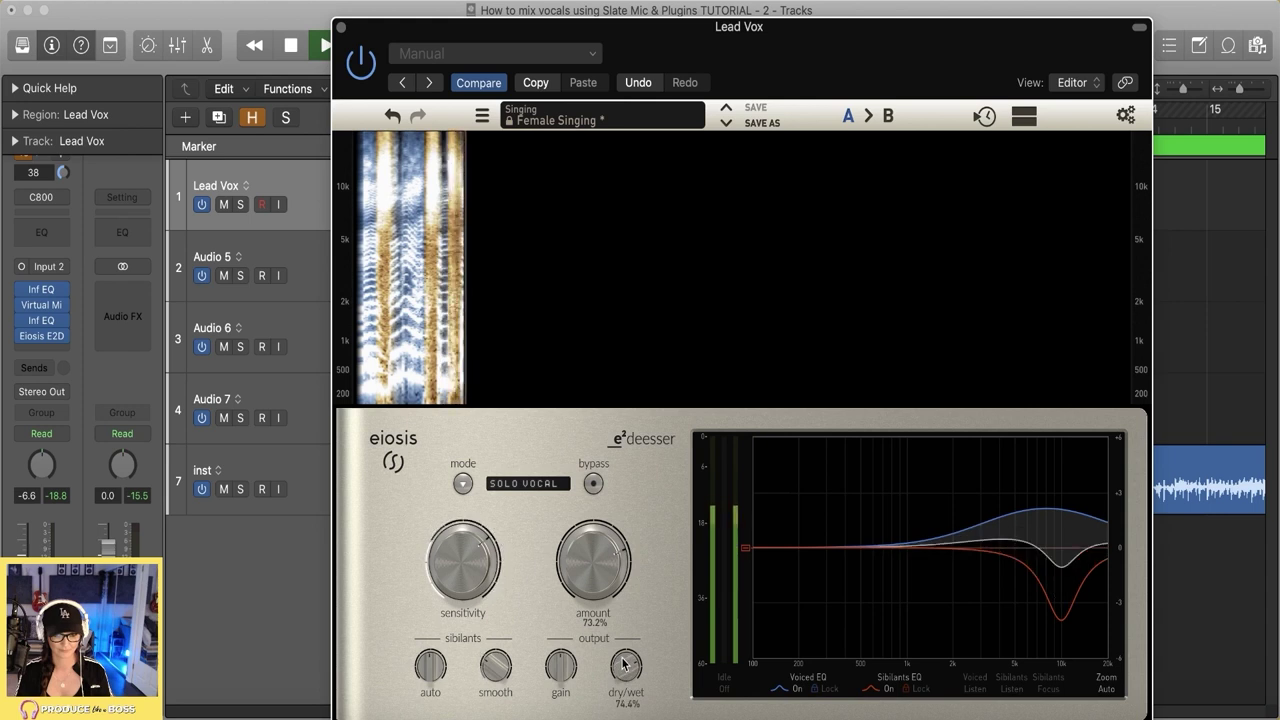
{"action": "mouse_move", "coordinate": [474, 574]}
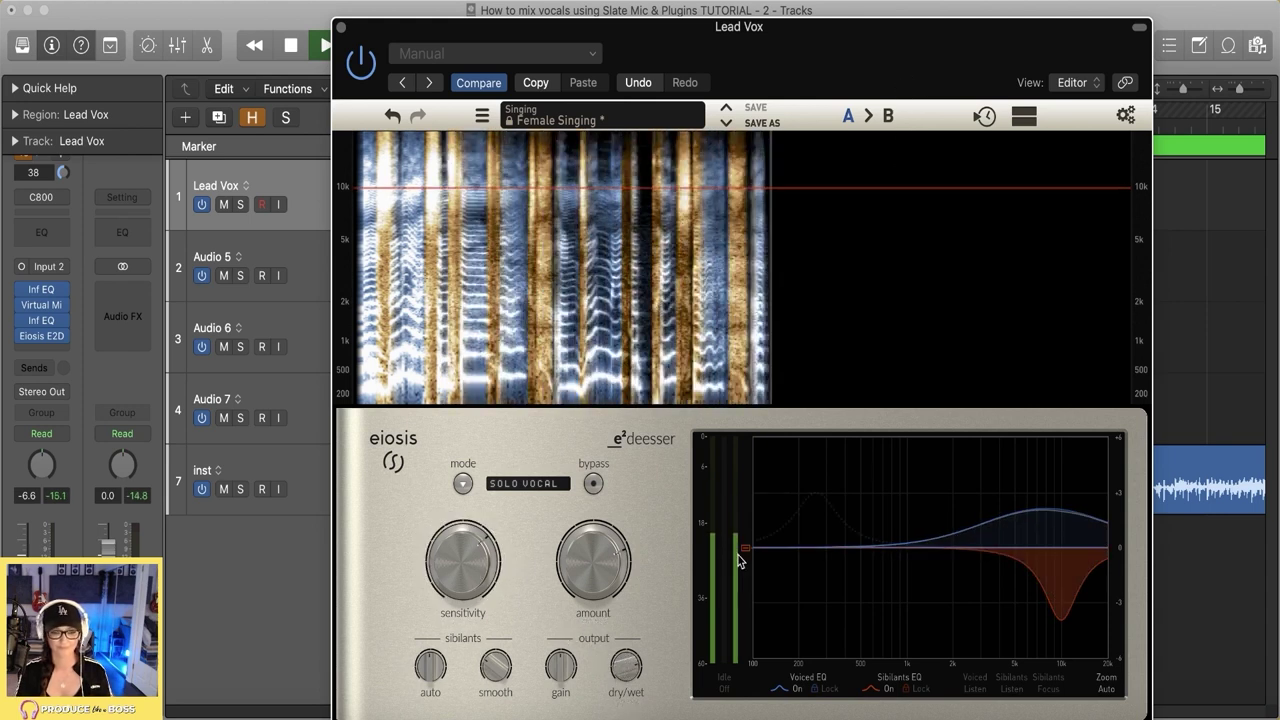
{"action": "mouse_move", "coordinate": [594, 564]}
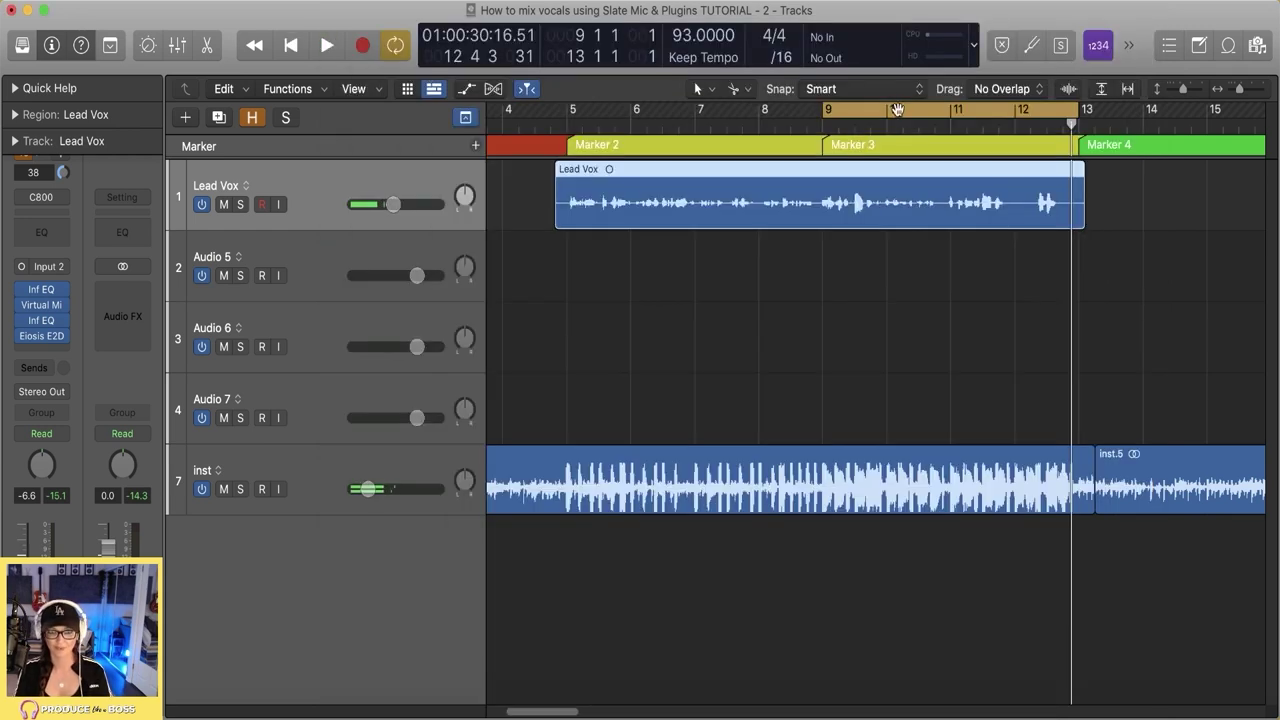
- Move the four-bar cycle range to run from 7 2 3 to 11 2 3 and play from there
{"action": "left_click_drag", "start_coordinate": [897, 109], "coordinate": [800, 112]}
{"action": "key", "text": "space"}
{"action": "key", "text": "space"}
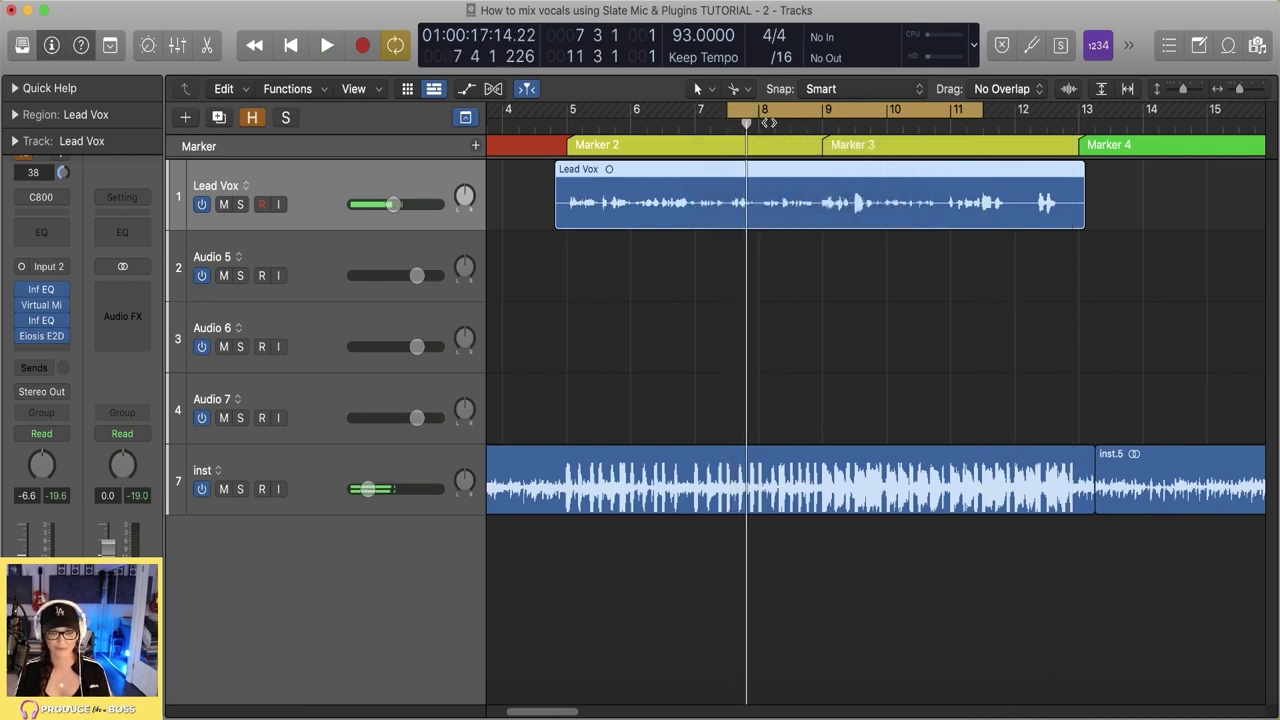
{"action": "left_click_drag", "start_coordinate": [769, 111], "coordinate": [761, 111]}
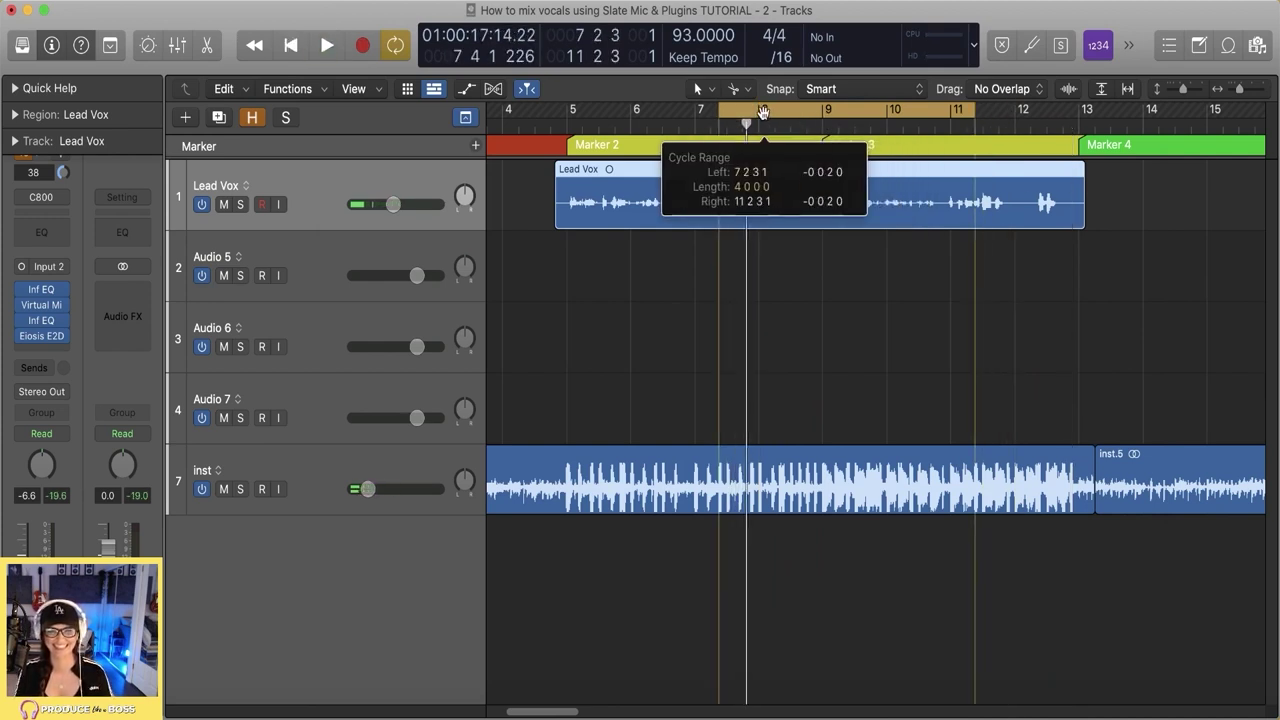
{"action": "key", "text": "space"}
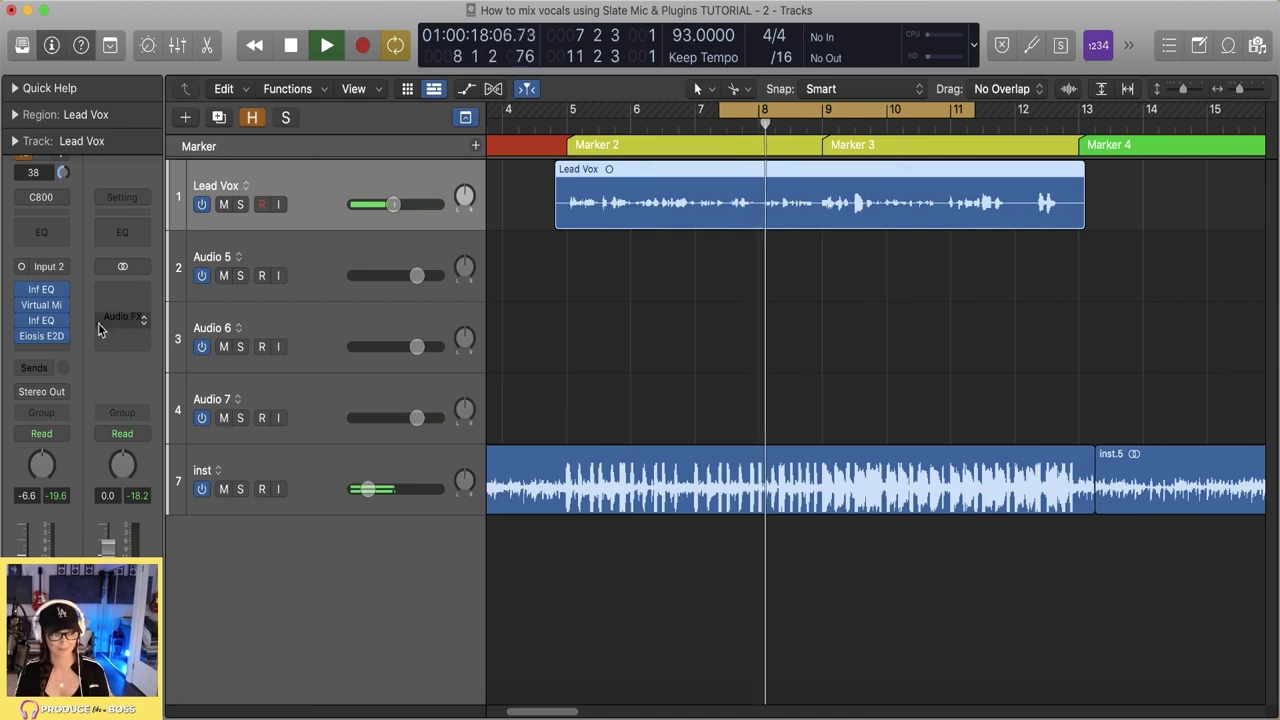
- Reopen the E2Deesser on Lead Vox, watch how it treats the sibilants during playback, and close it
{"action": "key", "text": "space"}
{"action": "left_click", "coordinate": [43, 343]}
{"action": "key", "text": "space"}
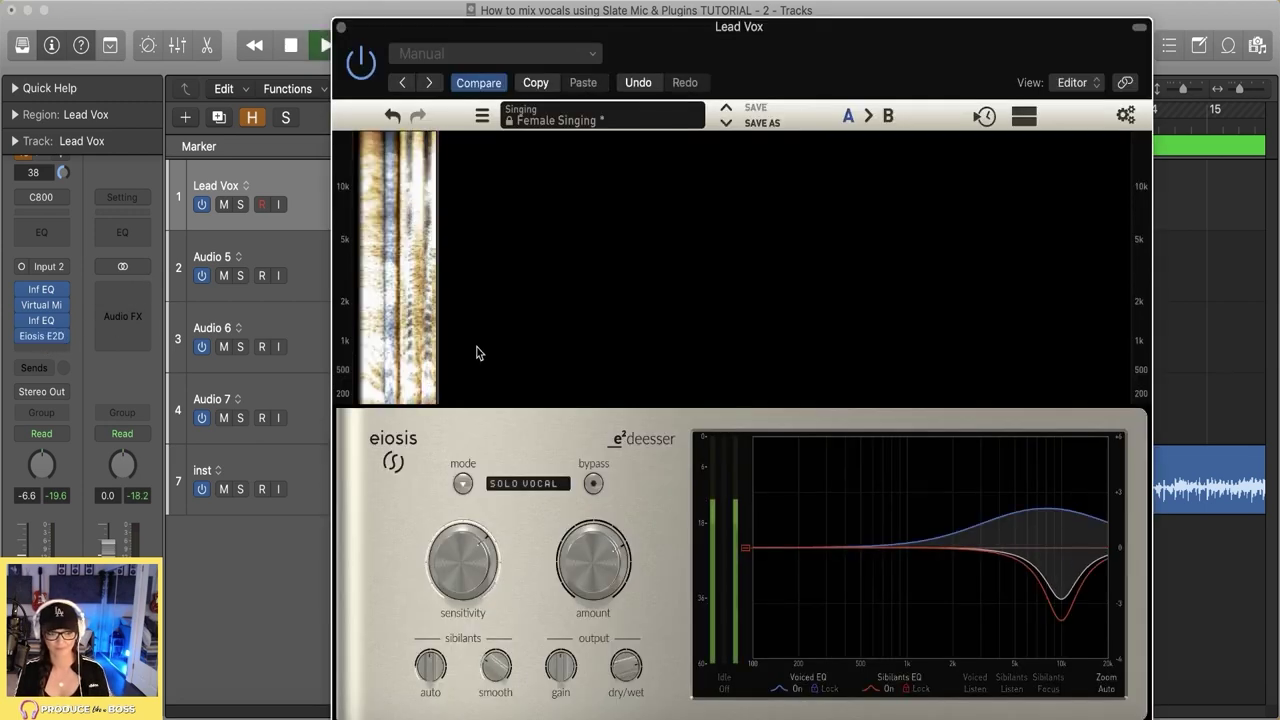
{"action": "key", "text": "space"}
{"action": "left_click", "coordinate": [340, 27]}
- Examine the Lead Vox waveform between bars 7 and 9 and play it to locate the remaining harsh sibilants
{"action": "left_click", "coordinate": [757, 263], "text": "ctrl+alt"}
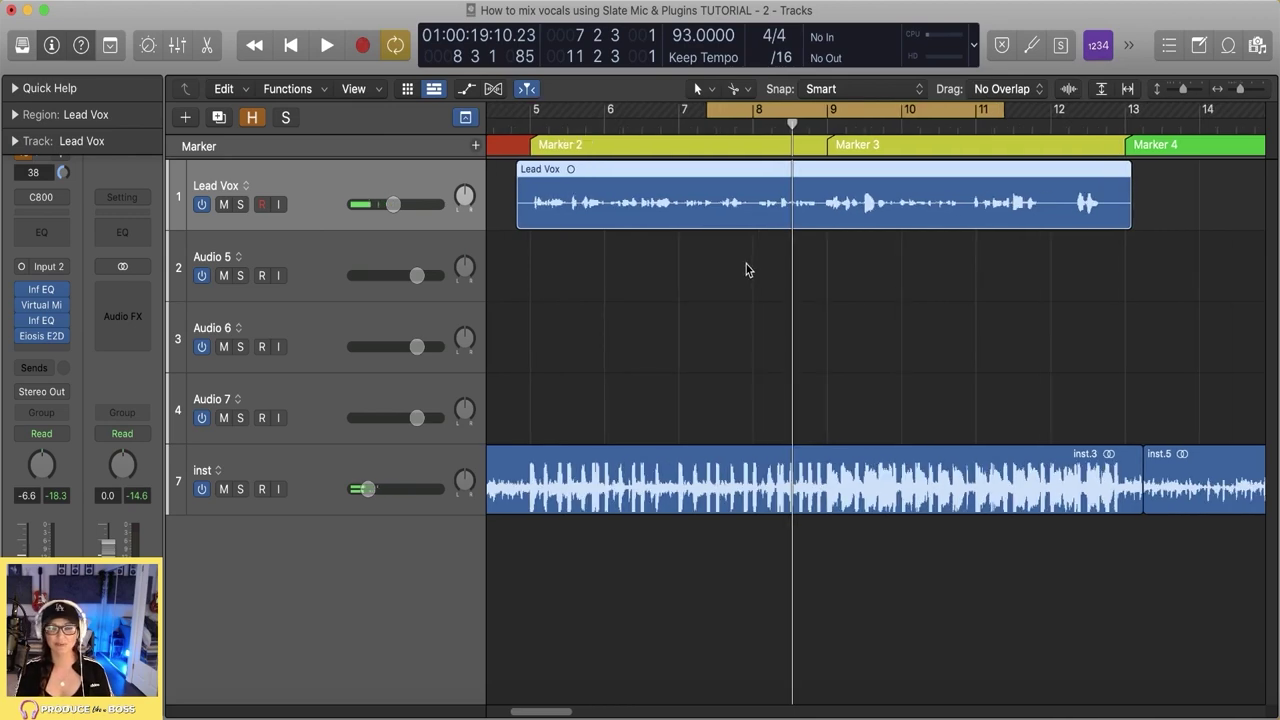
{"action": "left_click", "coordinate": [746, 266], "text": "ctrl+alt"}
{"action": "left_click", "coordinate": [746, 266], "text": "ctrl+alt"}
{"action": "left_click", "coordinate": [751, 286], "text": "ctrl+alt"}
{"action": "scroll", "coordinate": [767, 265], "scroll_direction": "left", "scroll_amount": 5}
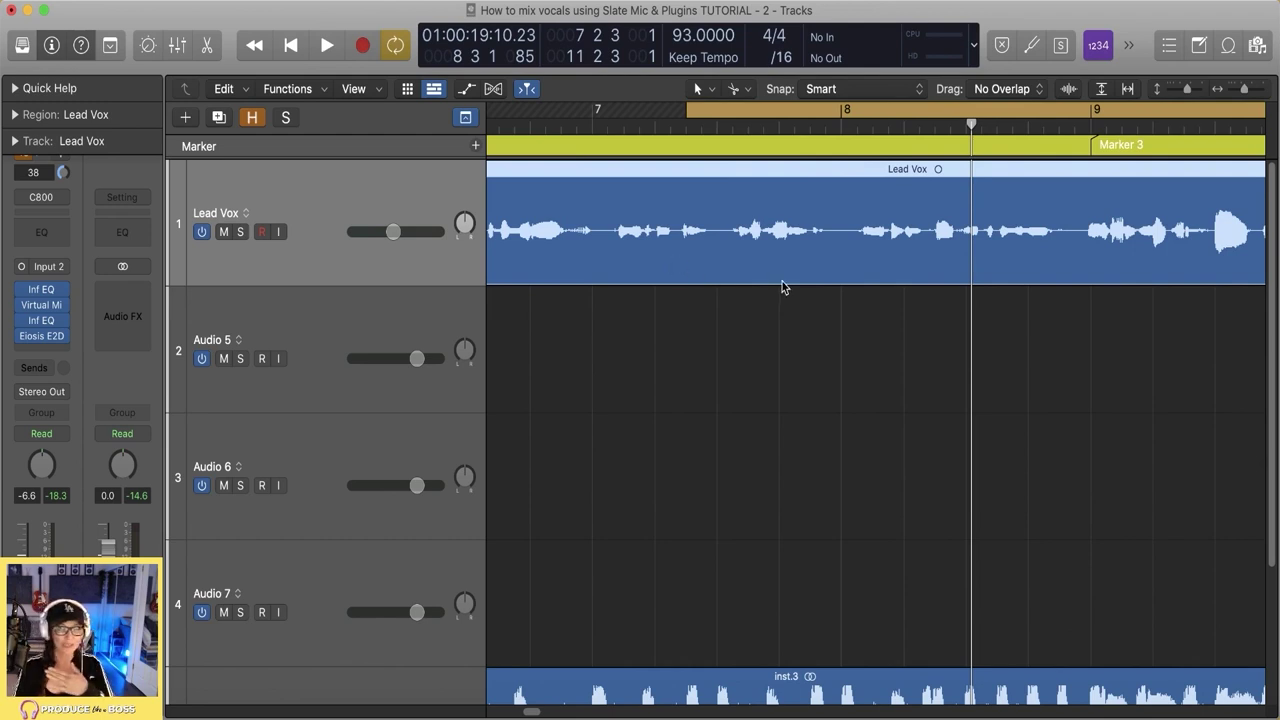
{"action": "left_click", "coordinate": [712, 248]}
{"action": "key", "text": "space"}
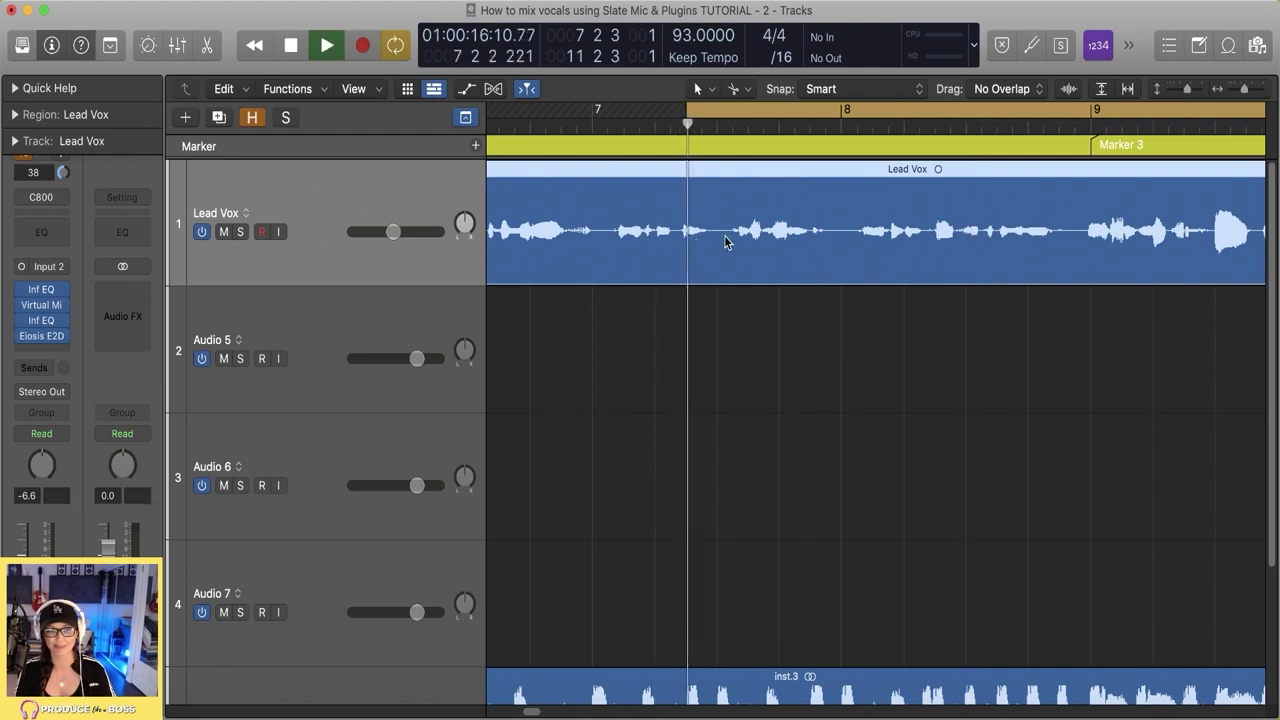
{"action": "key", "text": "space"}
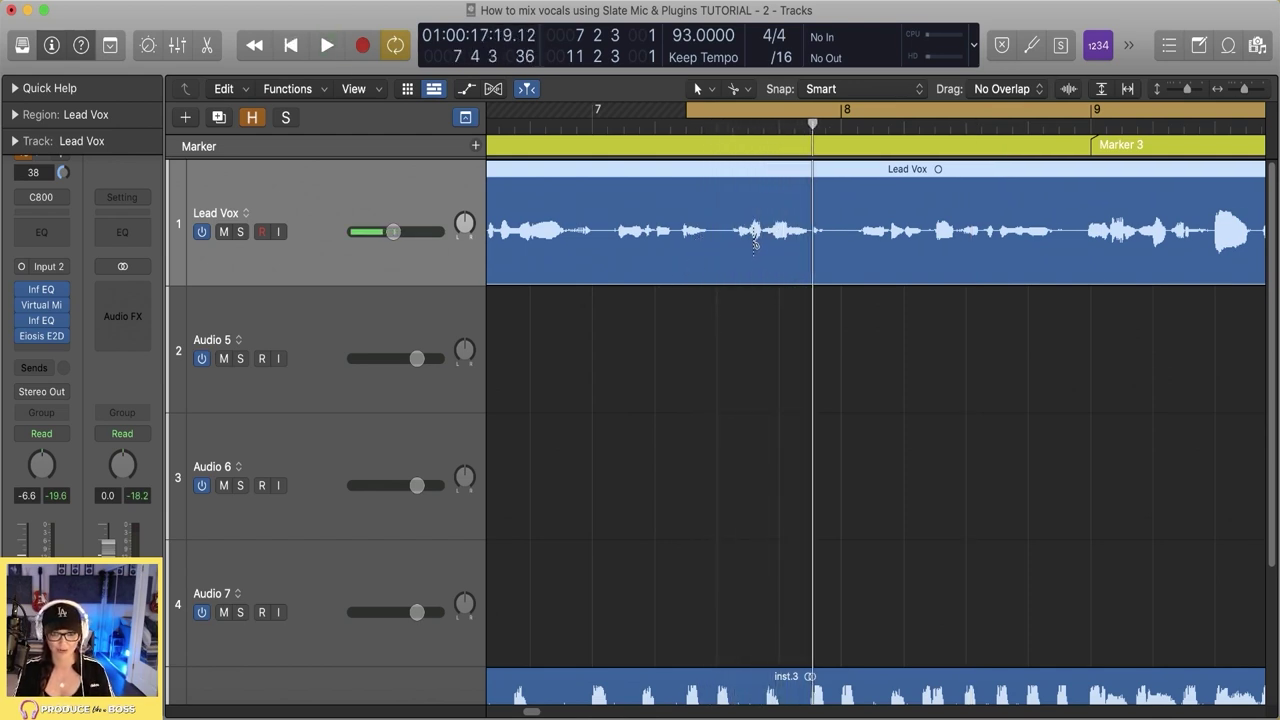
- Make Marquee the secondary pointer tool and replay the phrase around 7 3 3 to pinpoint the sibilant
{"action": "left_click", "coordinate": [730, 88]}
{"action": "left_click", "coordinate": [788, 398]}
{"action": "key", "text": "space"}
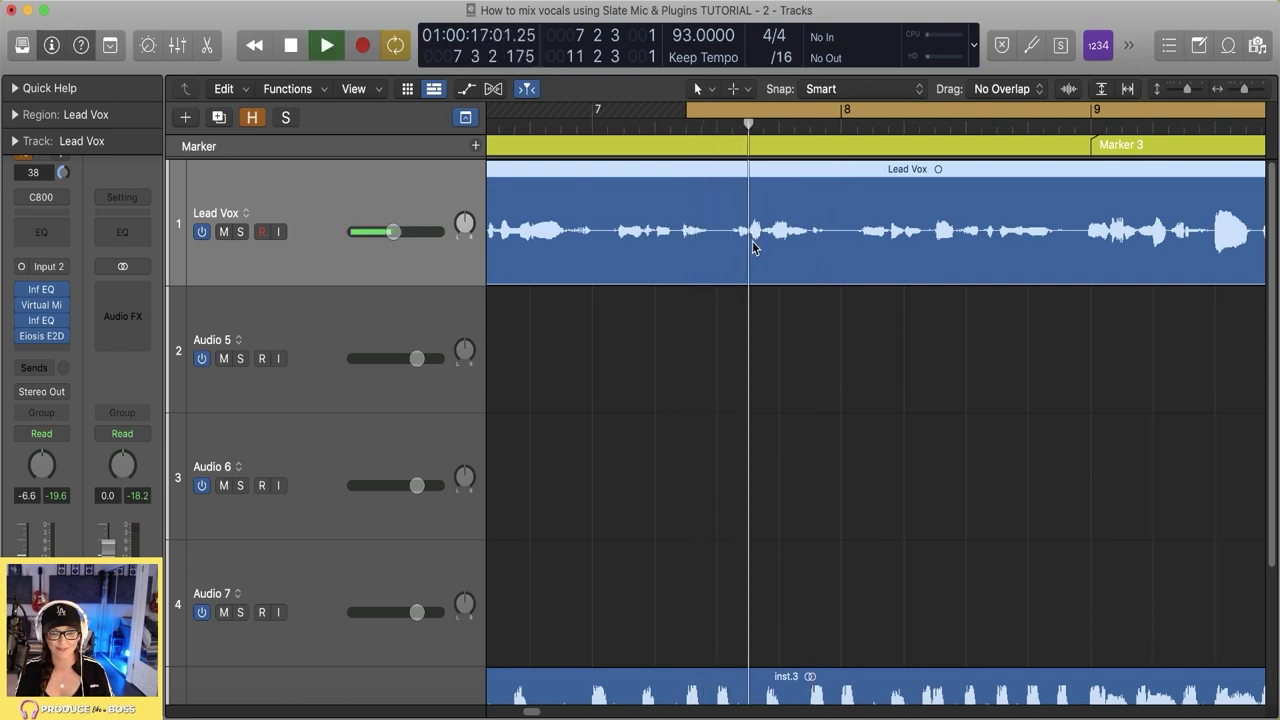
{"action": "key", "text": "space"}
{"action": "key", "text": "super+Right"}
{"action": "key", "text": "space"}
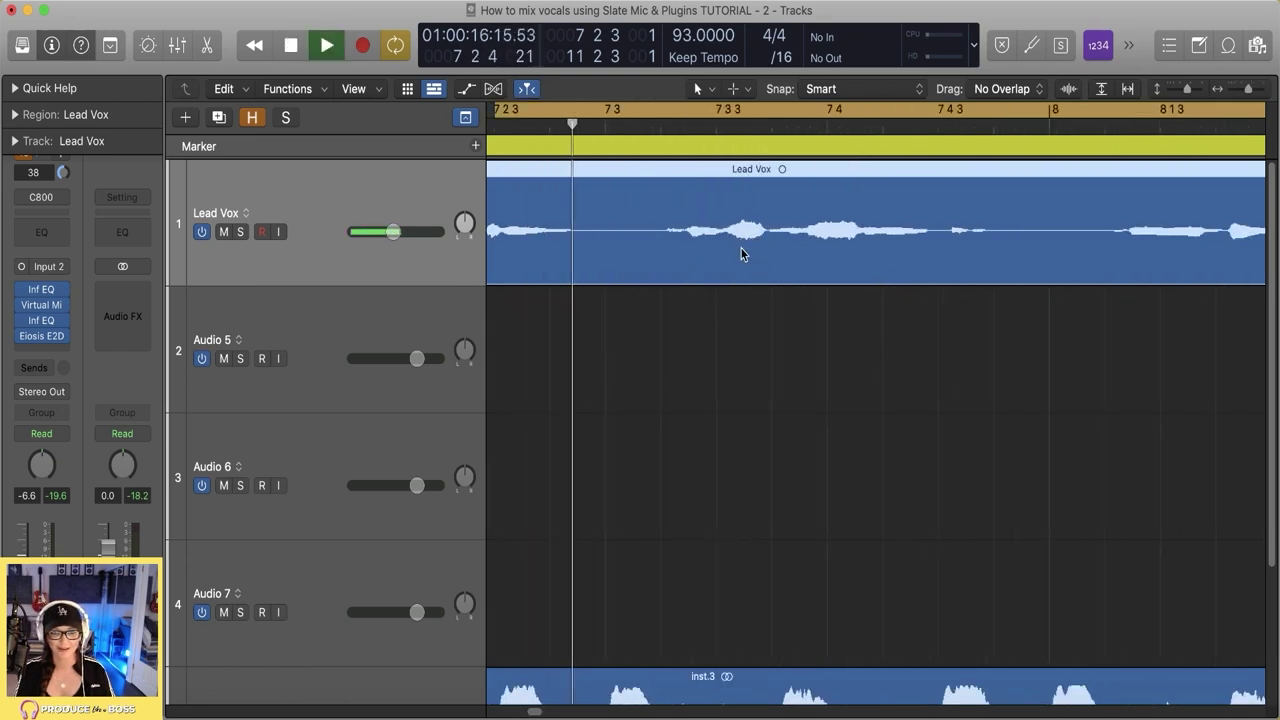
{"action": "key", "text": "space"}
- Split the sibilant from 7 3 3 67 to 7 3 3 208 into its own region, lower its gain to -3.7 dB and check it
{"action": "left_click_drag", "start_coordinate": [734, 245], "coordinate": [762, 241]}
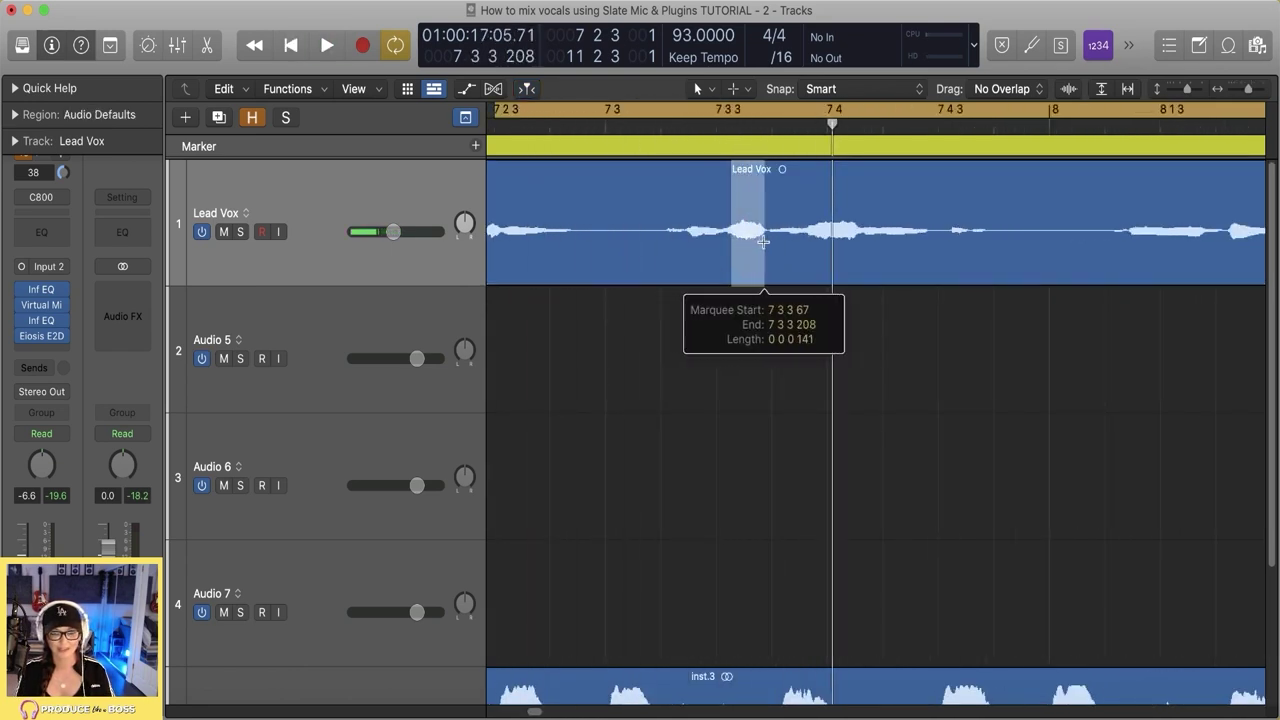
{"action": "left_click", "coordinate": [754, 243]}
{"action": "left_click", "coordinate": [12, 114]}
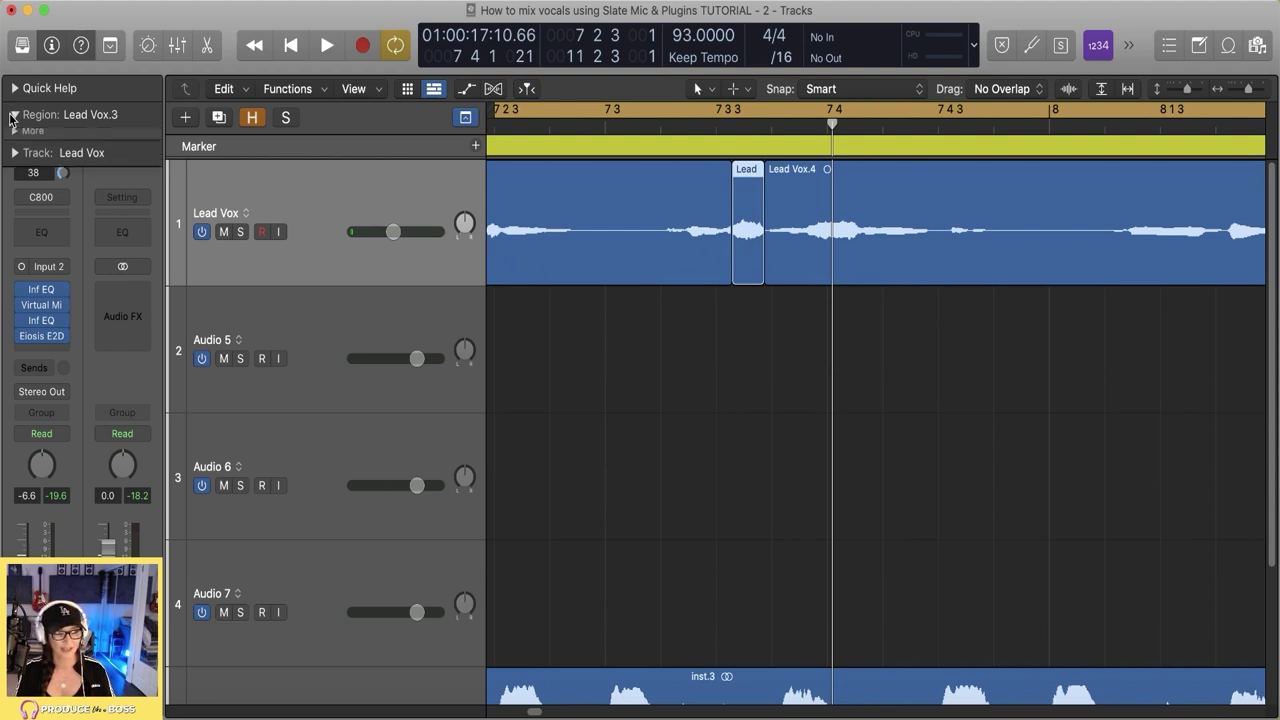
{"action": "left_click_drag", "start_coordinate": [110, 260], "coordinate": [122, 370]}
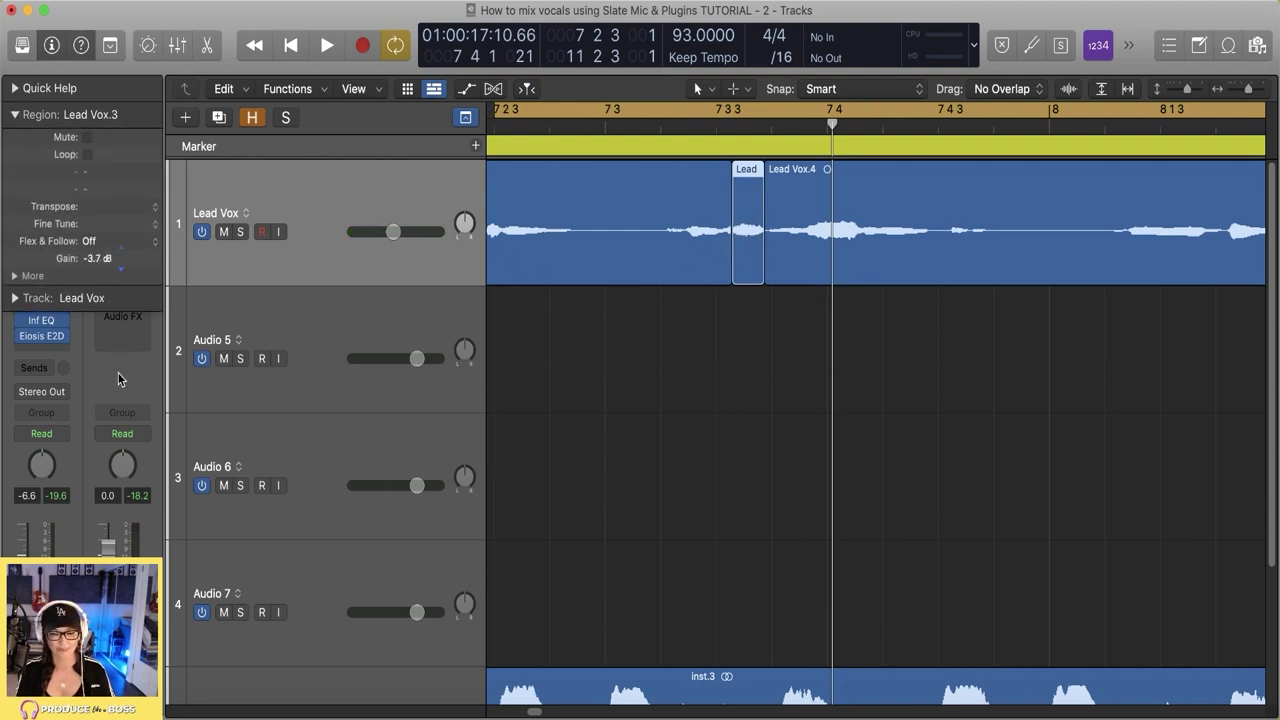
{"action": "key", "text": "space"}
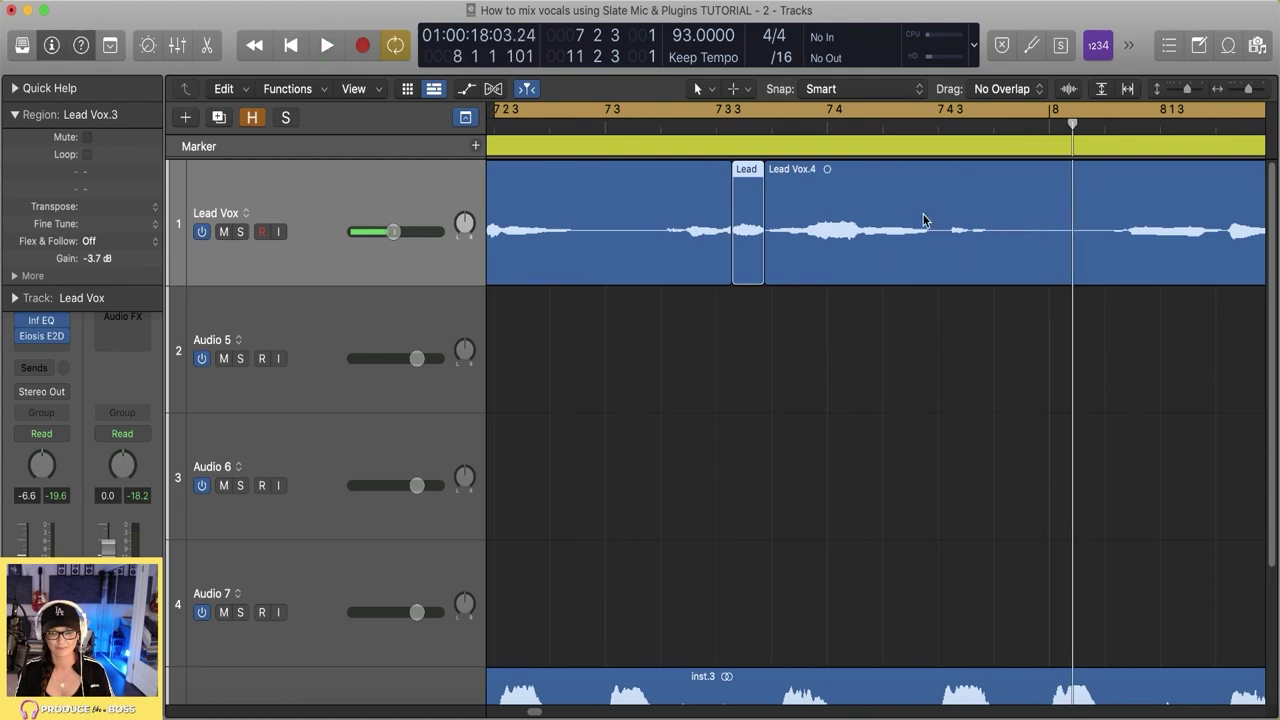
{"action": "key", "text": "space"}
- Split the next sibilant between 7 4 and 7 4 3 into its own region, set its gain to -1.8 dB and play it back
{"action": "left_click_drag", "start_coordinate": [857, 232], "coordinate": [942, 240]}
{"action": "left_click", "coordinate": [902, 253]}
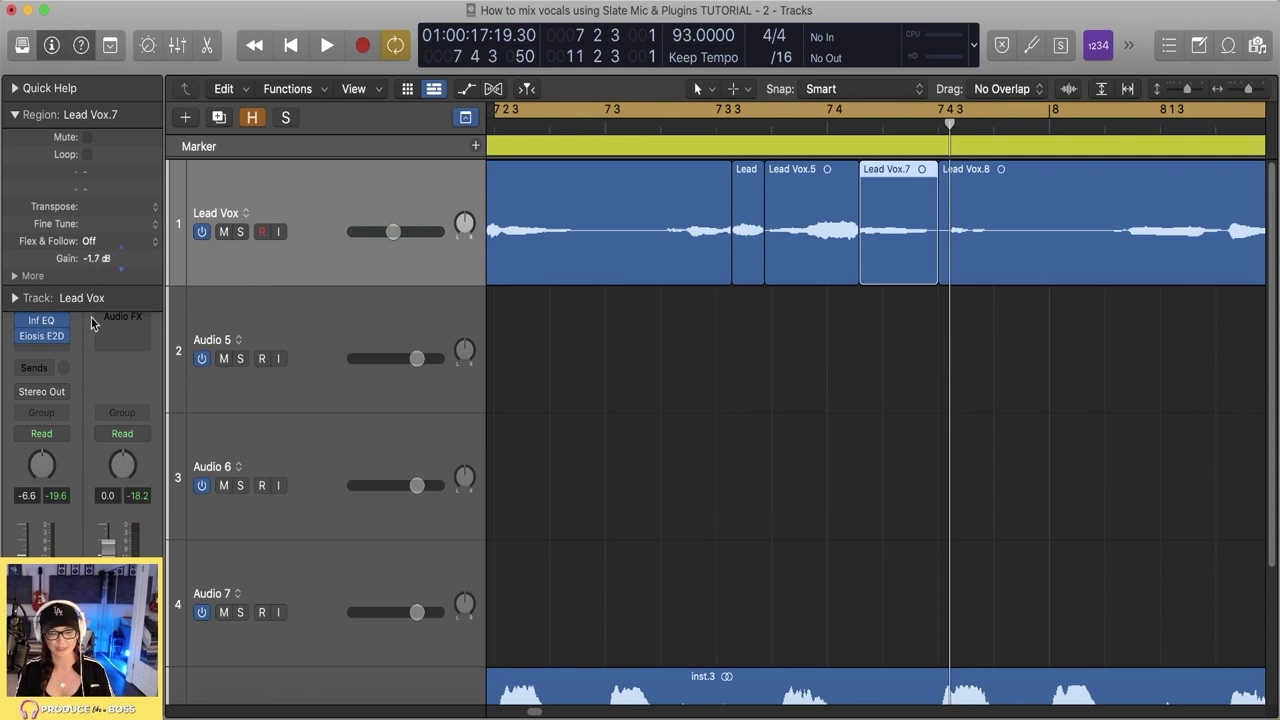
{"action": "key", "text": "space"}
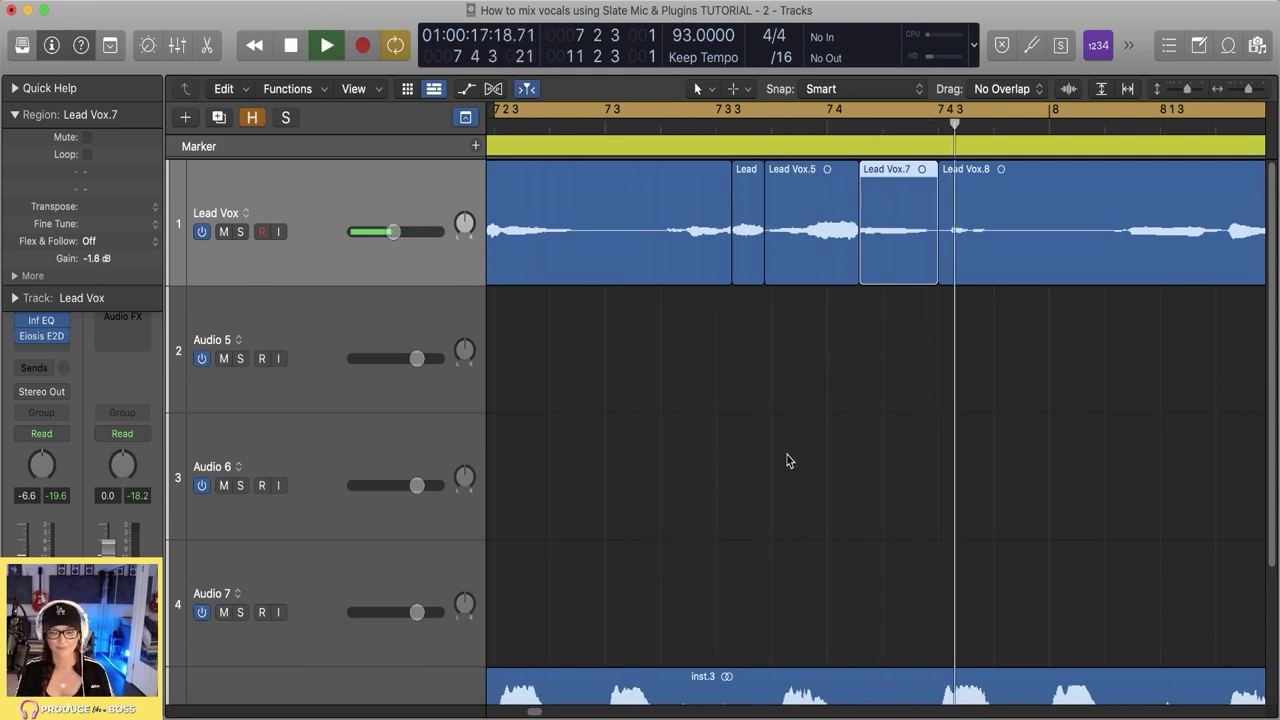
{"action": "key", "text": "space"}
- Turn off the cycle range and return the playhead to the start of the project with the whole vocal in view
{"action": "key", "text": "super+Left"}
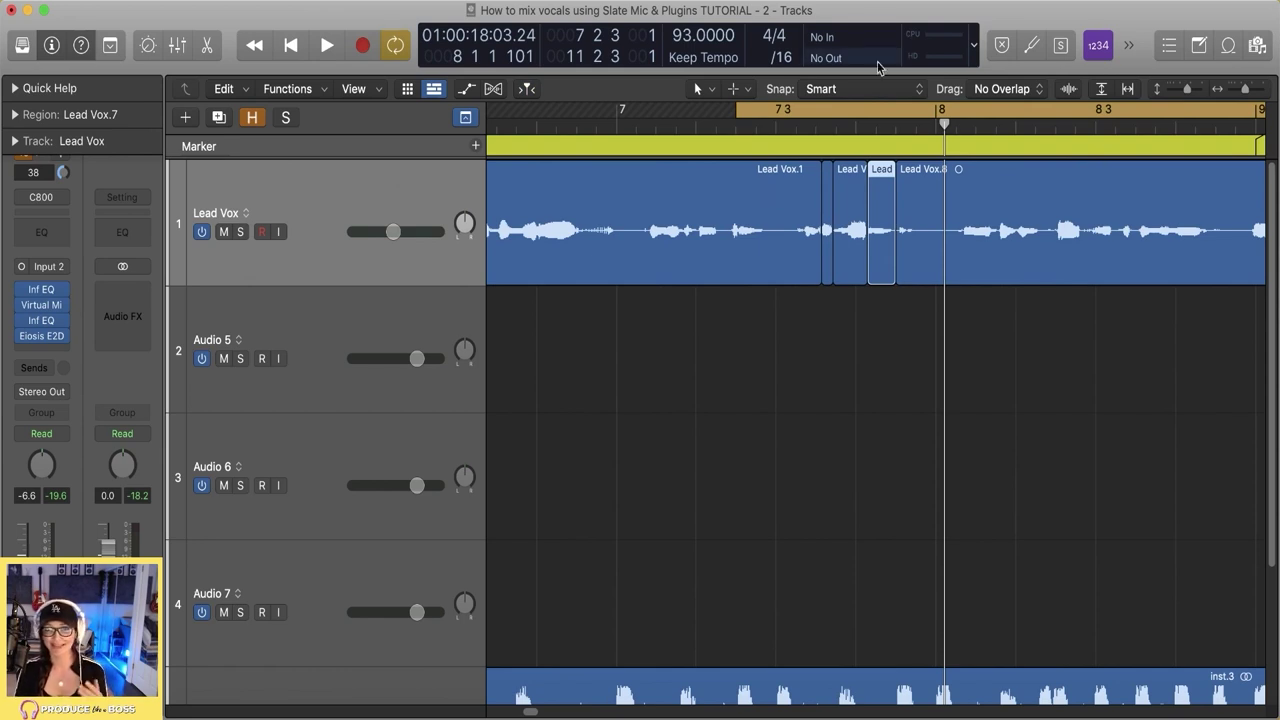
{"action": "left_click", "coordinate": [847, 108]}
{"action": "key", "text": "super+Left"}
{"action": "key", "text": "super+Left"}
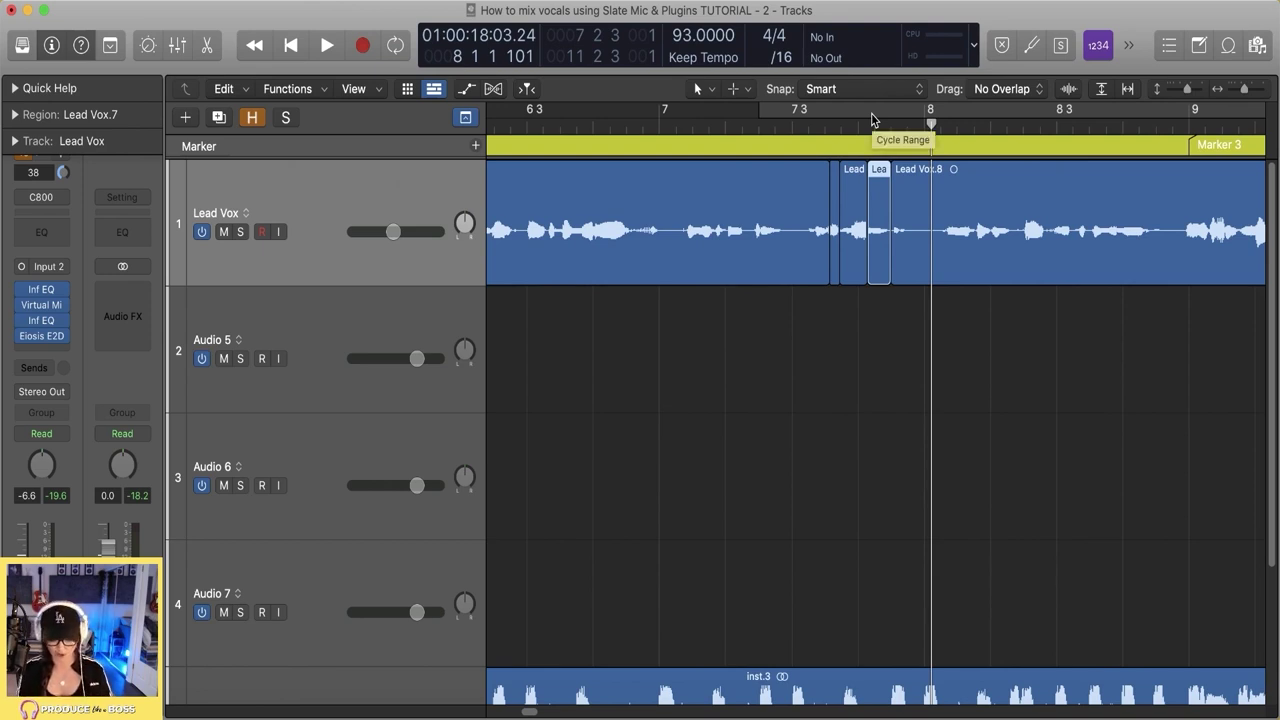
{"action": "key", "text": "Return"}
{"action": "key", "text": "super+Left"}
{"action": "key", "text": "super+Left"}
{"action": "key", "text": "super+Left"}
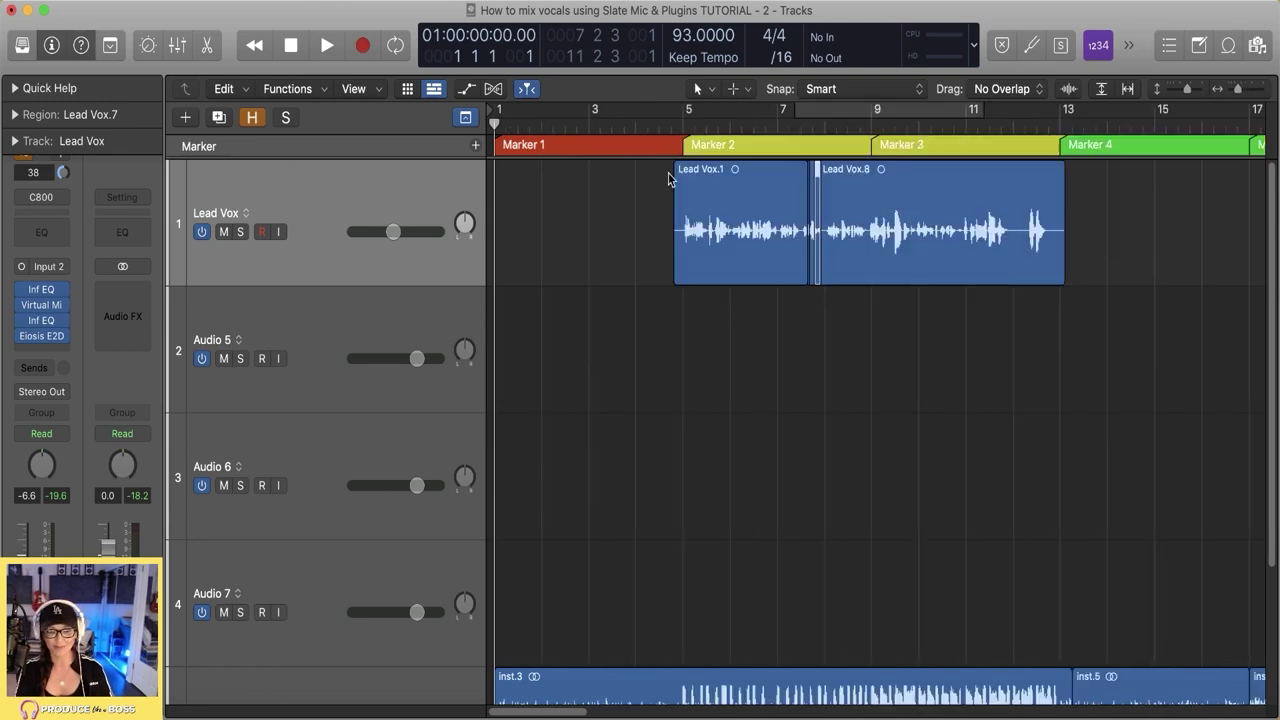
- Place the playhead just before bar 5 and insert Slate Digital's Fresh Air after the de-esser on the Lead Vox channel
{"action": "left_click", "coordinate": [669, 126]}
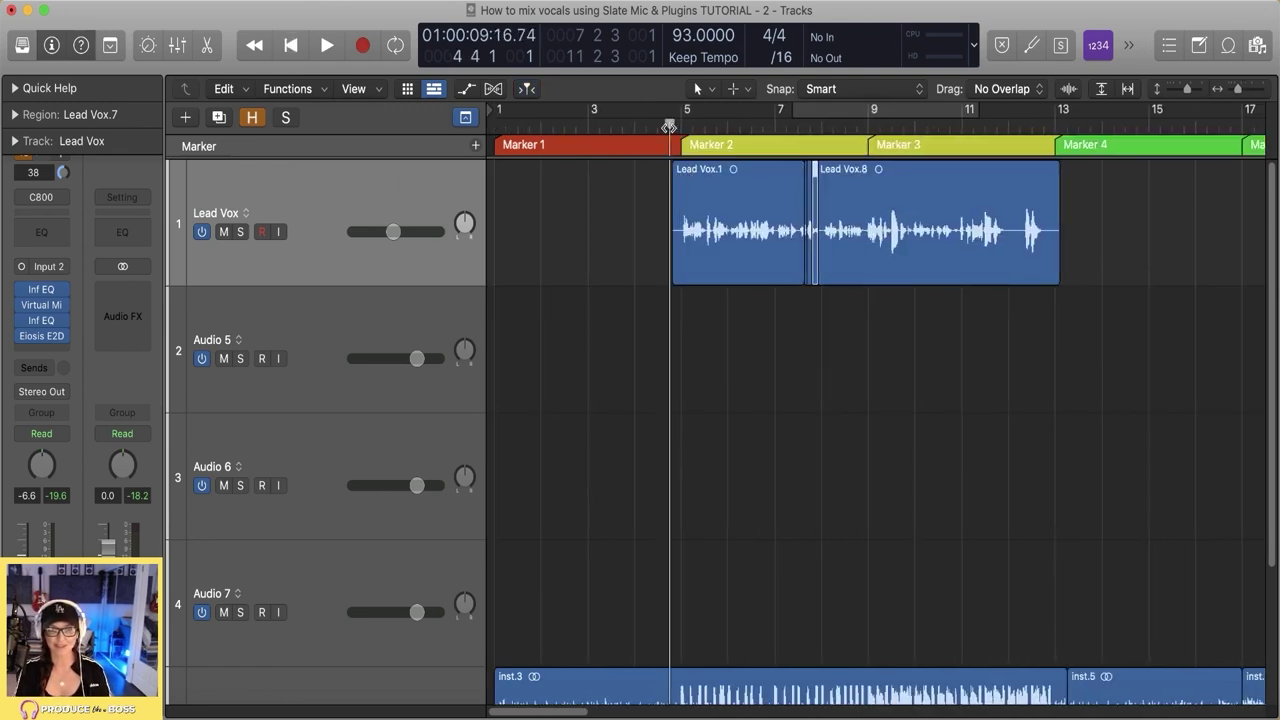
{"action": "left_click", "coordinate": [40, 351]}
{"action": "mouse_move", "coordinate": [60, 690]}
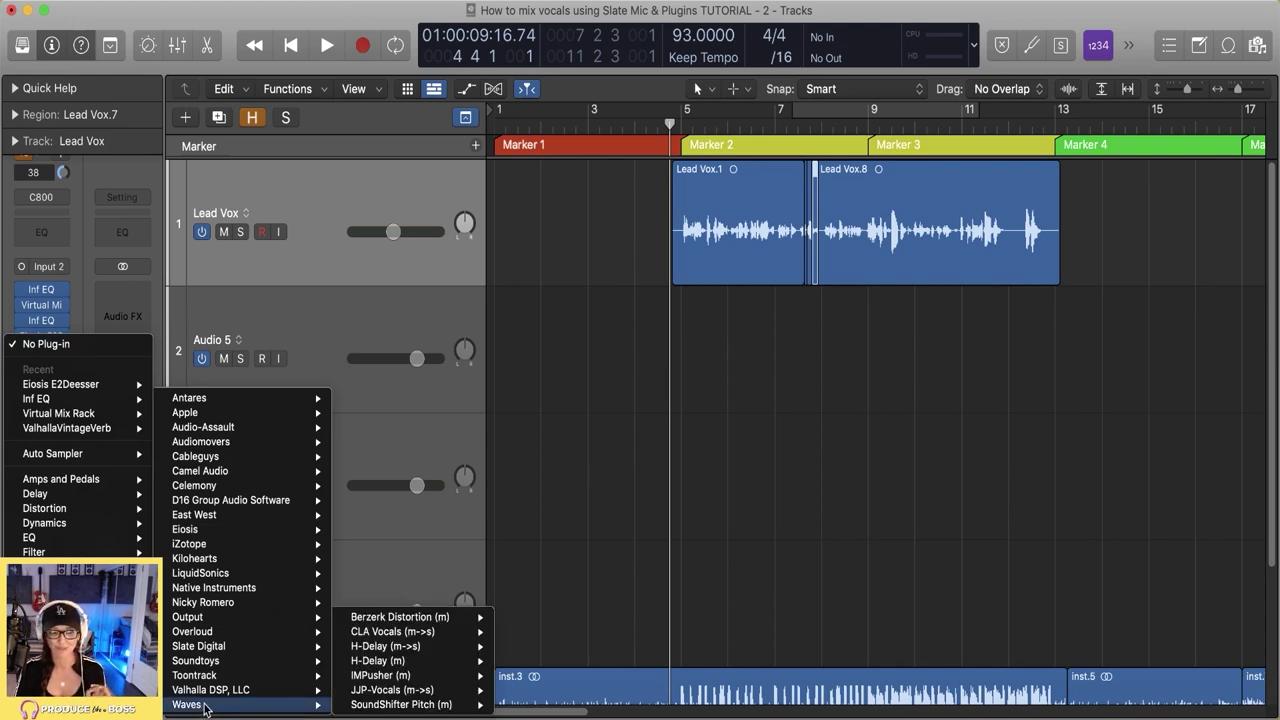
{"action": "mouse_move", "coordinate": [297, 651]}
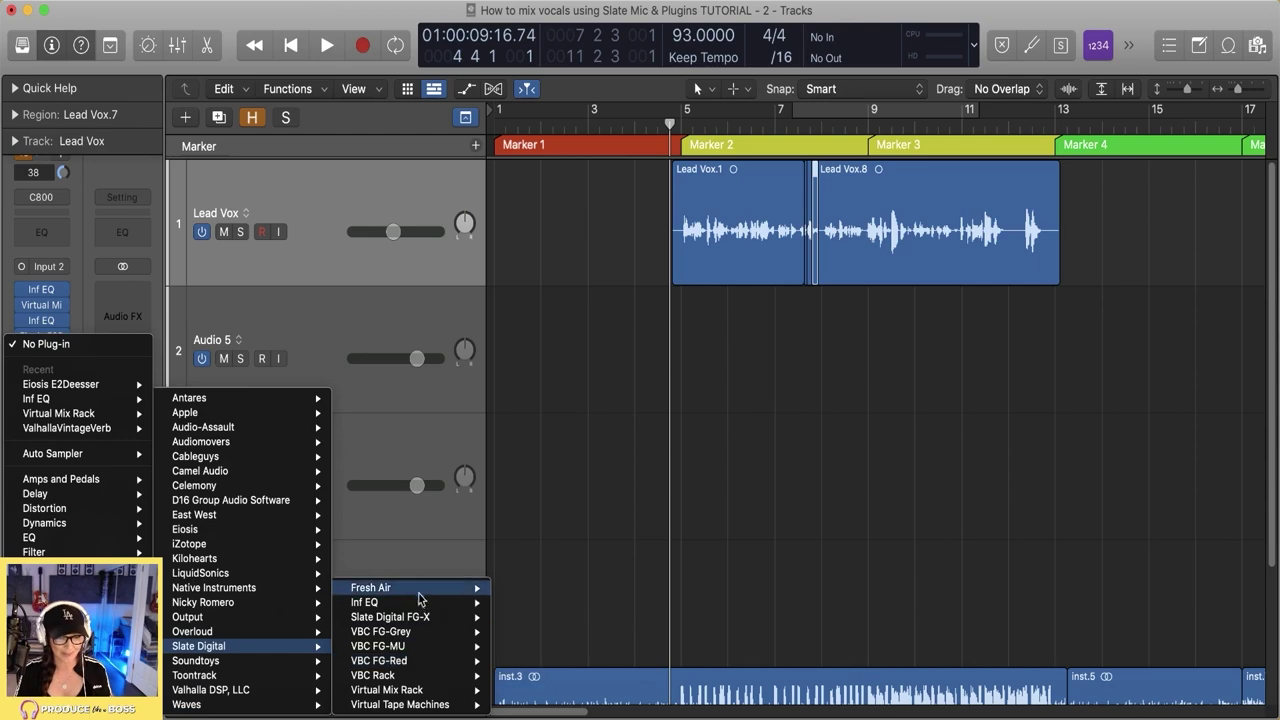
{"action": "mouse_move", "coordinate": [423, 597]}
{"action": "left_click", "coordinate": [516, 589]}
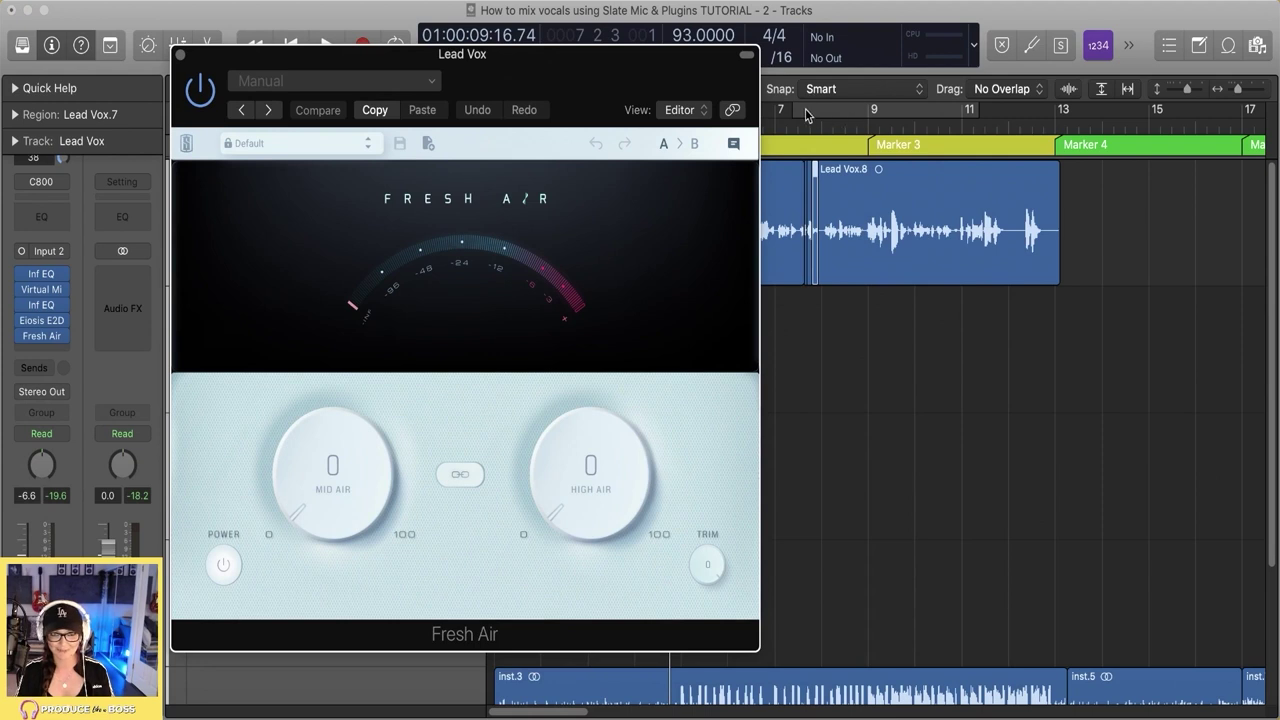
- Set a cycle range from bar 9 to bar 12 and start looped playback with the Fresh Air window open
{"action": "left_click_drag", "start_coordinate": [870, 110], "coordinate": [1001, 111]}
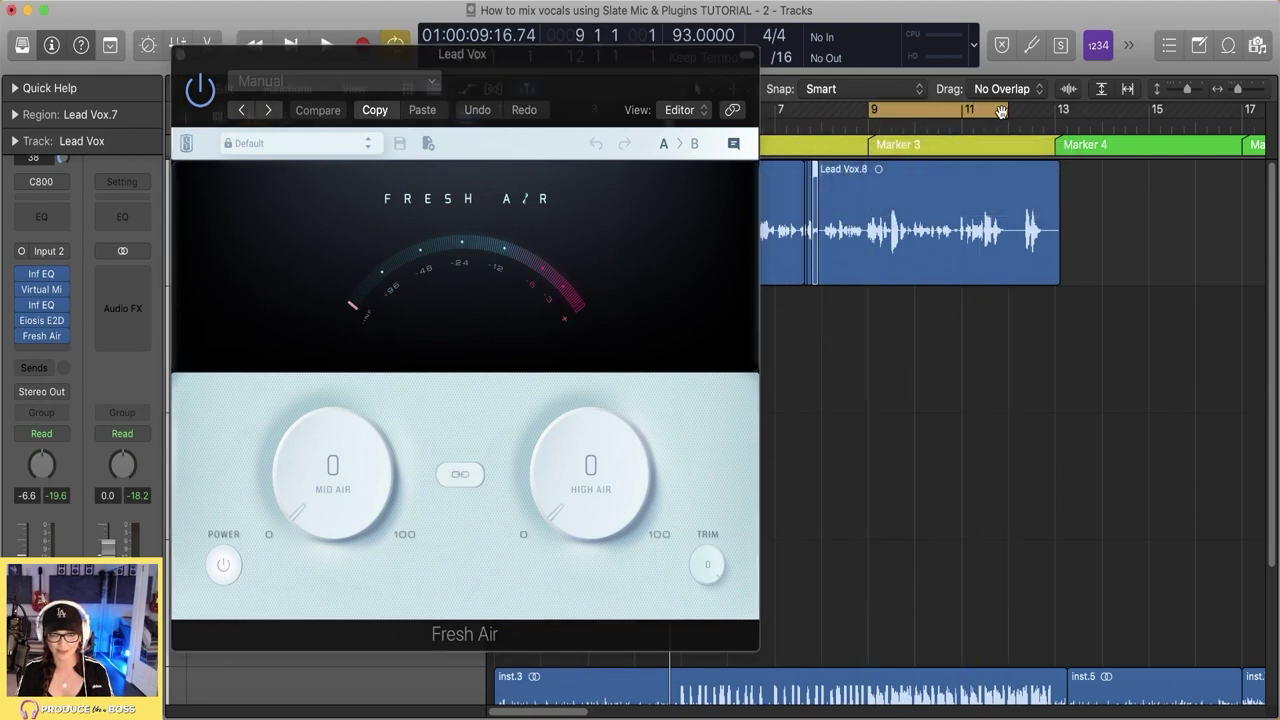
{"action": "left_click_drag", "start_coordinate": [687, 56], "coordinate": [768, 58]}
{"action": "key", "text": "space"}
- Raise Fresh Air's Mid Air to 54 and High Air to 19 while the vocal loops
{"action": "left_click_drag", "start_coordinate": [418, 500], "coordinate": [409, 363]}
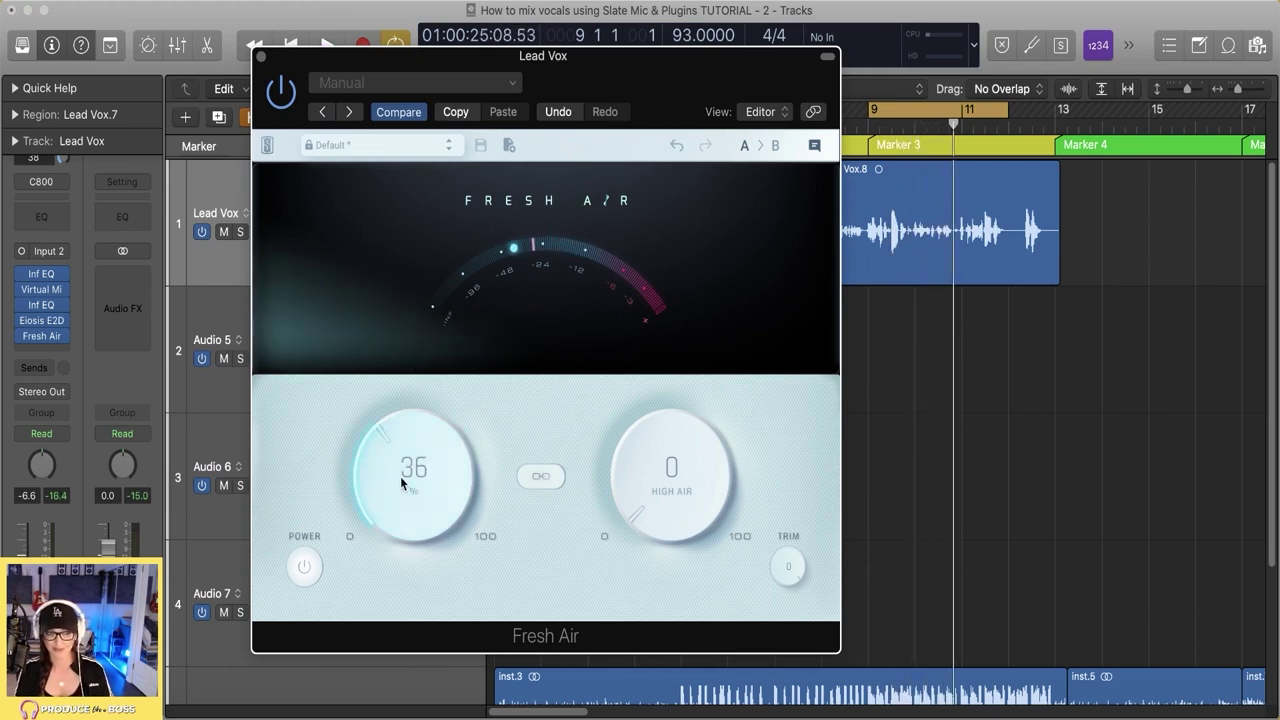
{"action": "left_click_drag", "start_coordinate": [400, 470], "coordinate": [404, 466]}
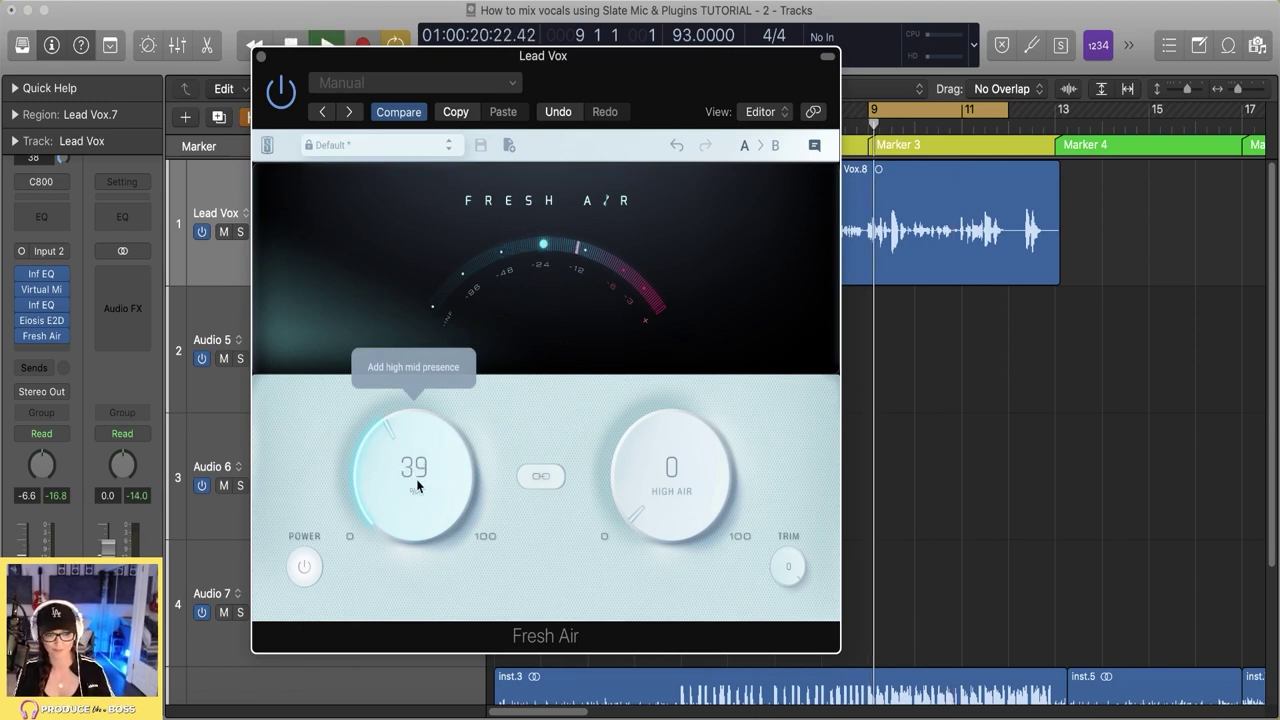
{"action": "mouse_move", "coordinate": [414, 466]}
{"action": "left_mouse_down"}
{"action": "mouse_move", "coordinate": [428, 360]}
{"action": "mouse_move", "coordinate": [404, 470]}
{"action": "mouse_move", "coordinate": [414, 463]}
{"action": "left_mouse_up"}
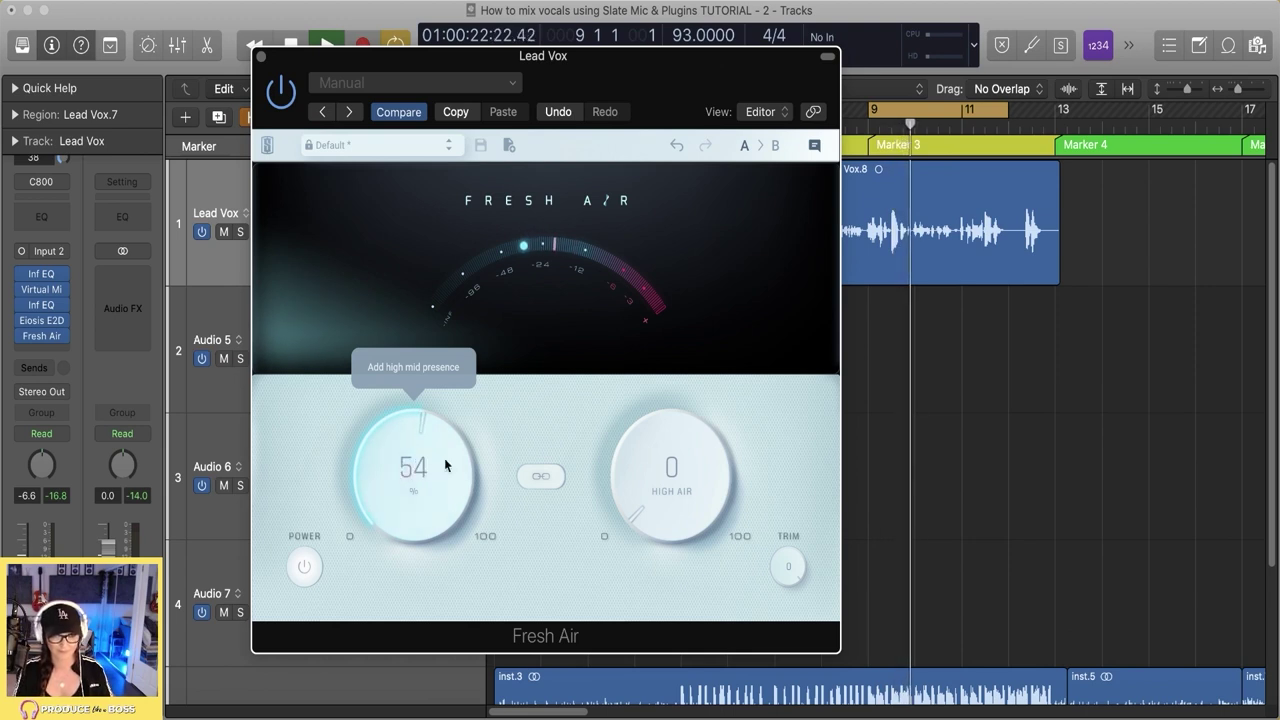
{"action": "mouse_move", "coordinate": [640, 494]}
{"action": "left_mouse_down"}
{"action": "mouse_move", "coordinate": [657, 396]}
{"action": "mouse_move", "coordinate": [643, 429]}
{"action": "mouse_move", "coordinate": [649, 491]}
{"action": "left_mouse_up"}
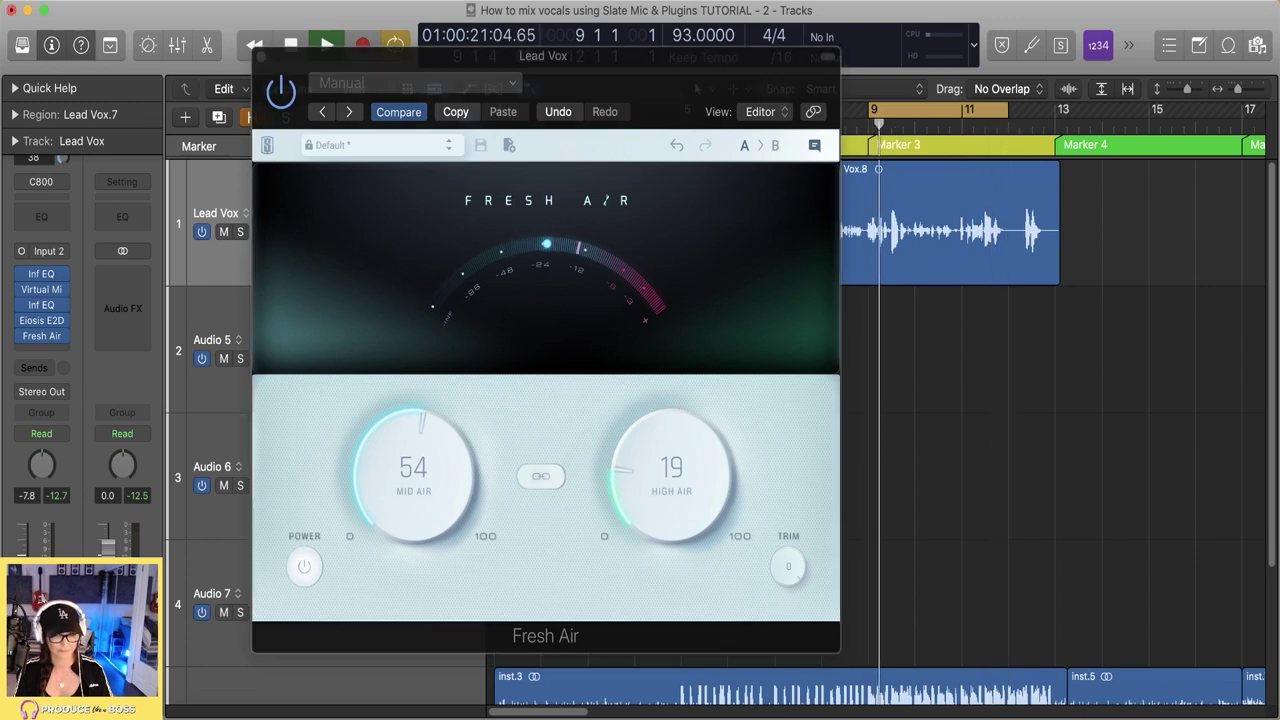
- Raise the inst track's volume slightly and fine-tune Fresh Air to High Air 24 and Mid Air 57
{"action": "scroll", "coordinate": [370, 640], "scroll_direction": "down", "scroll_amount": 3}
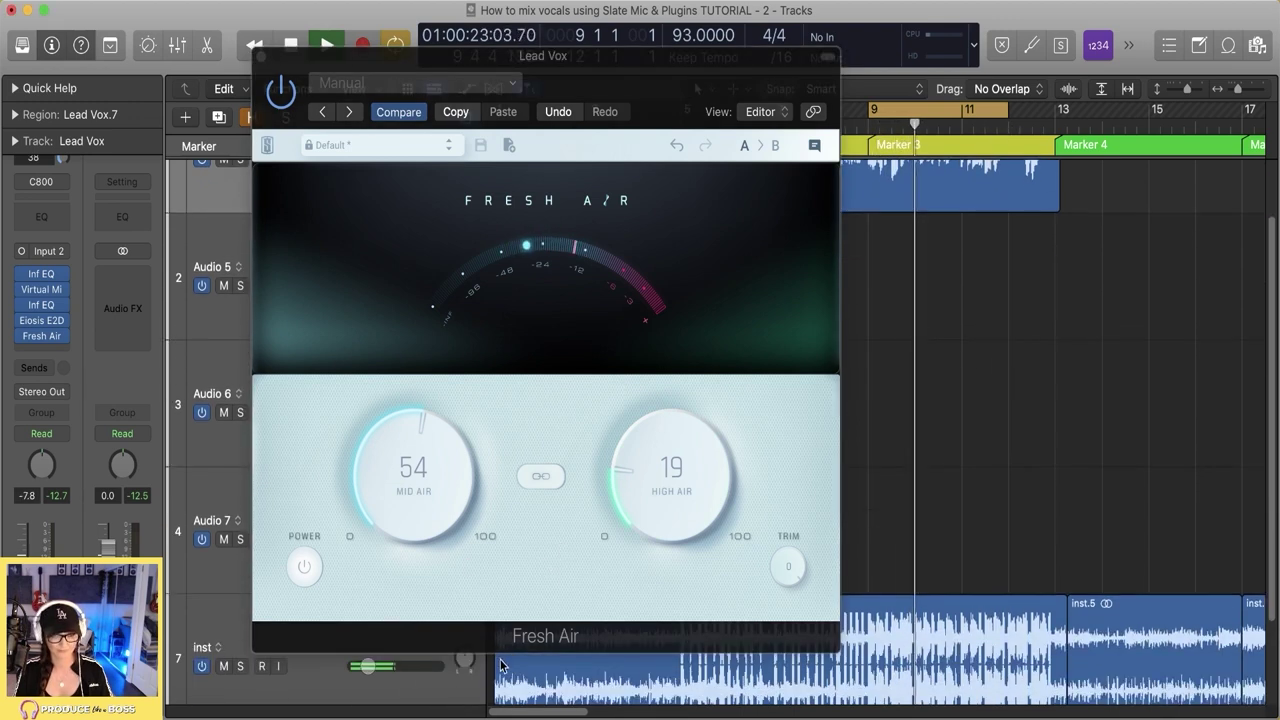
{"action": "left_click_drag", "start_coordinate": [636, 515], "coordinate": [441, 493]}
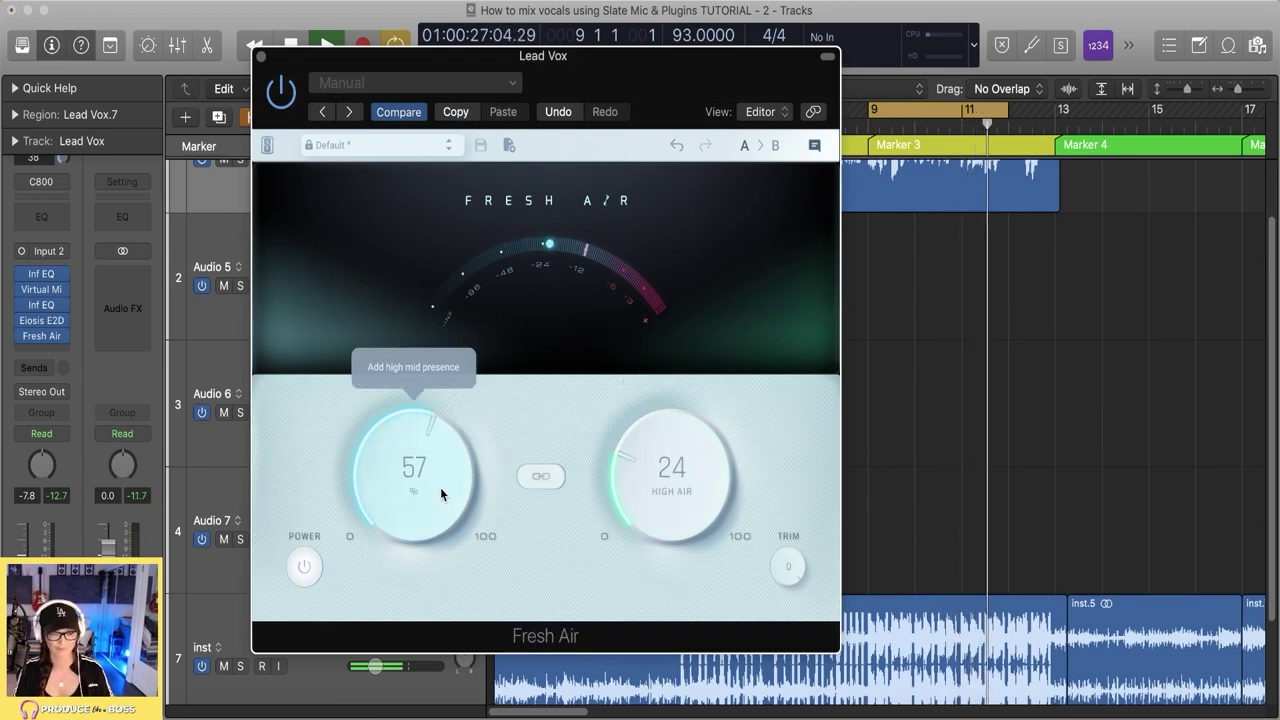